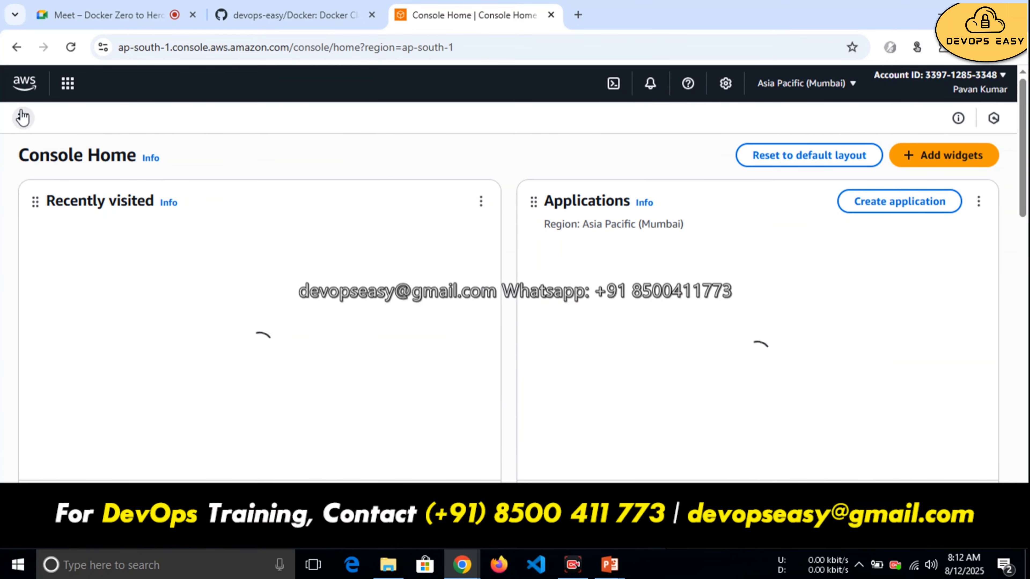
left_click(22, 118)
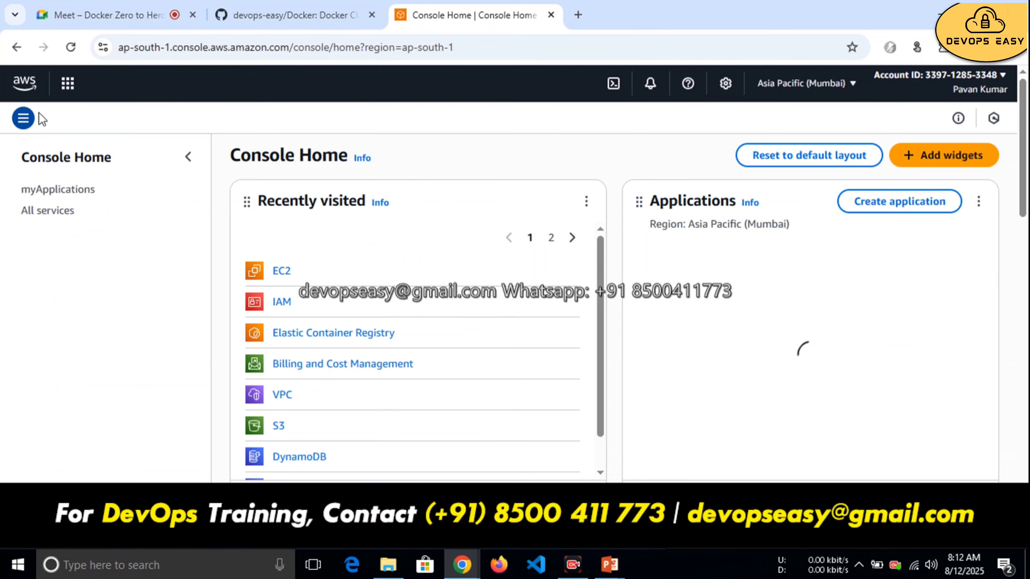
left_click(22, 121)
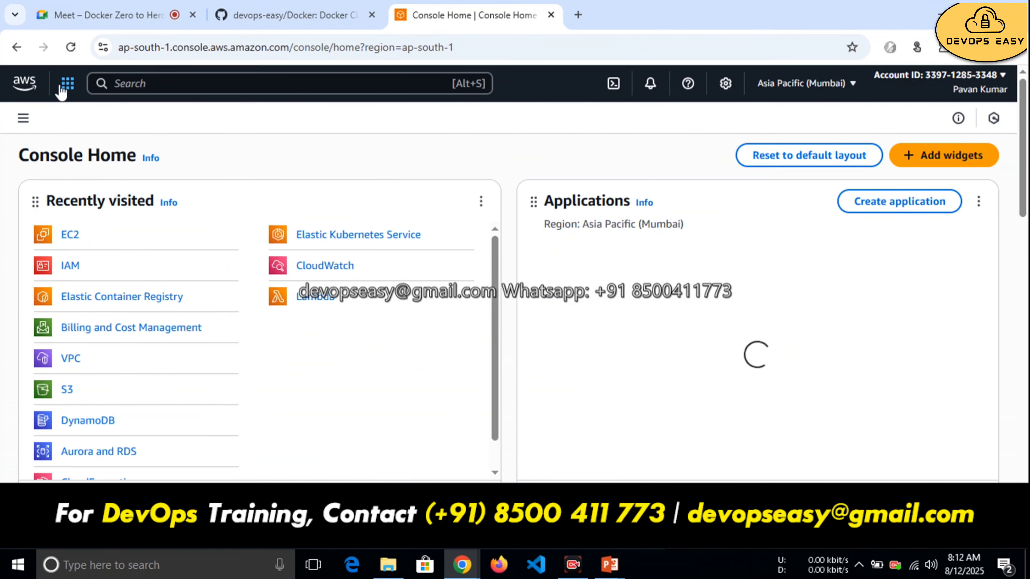
left_click(59, 87)
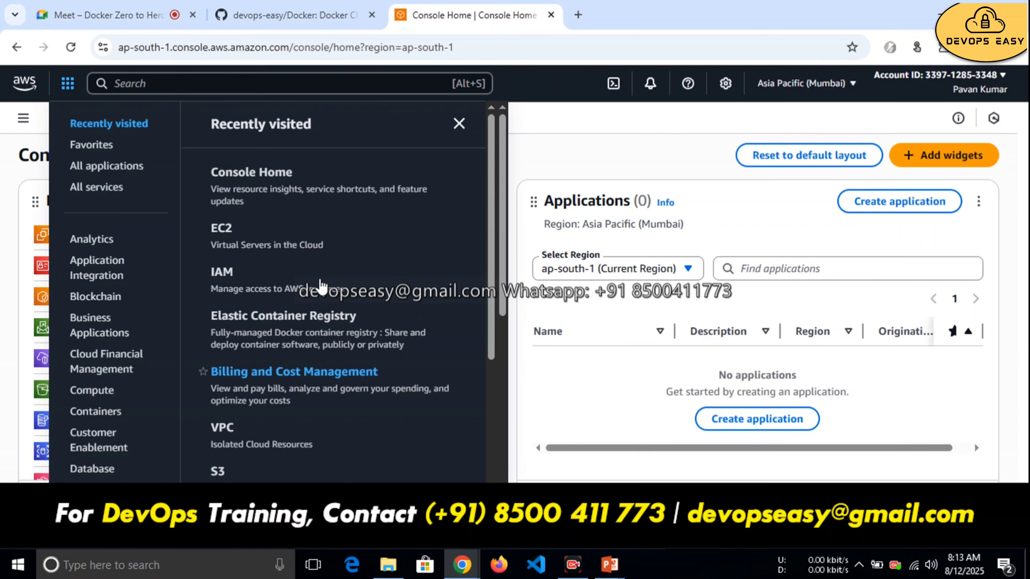
Step: Search the services for ec2 and open the EC2 service
left_click(194, 84)
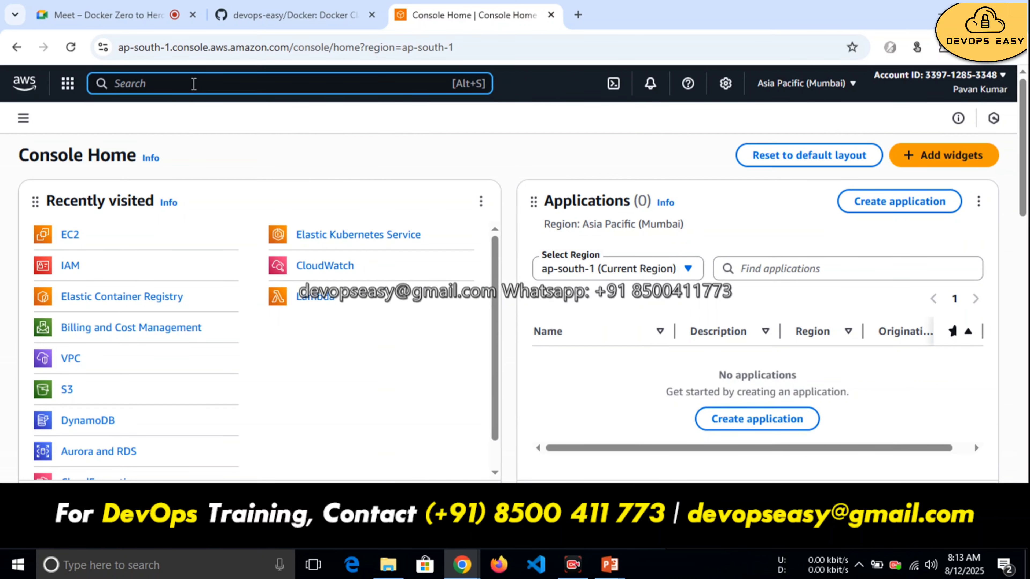
type("ec2")
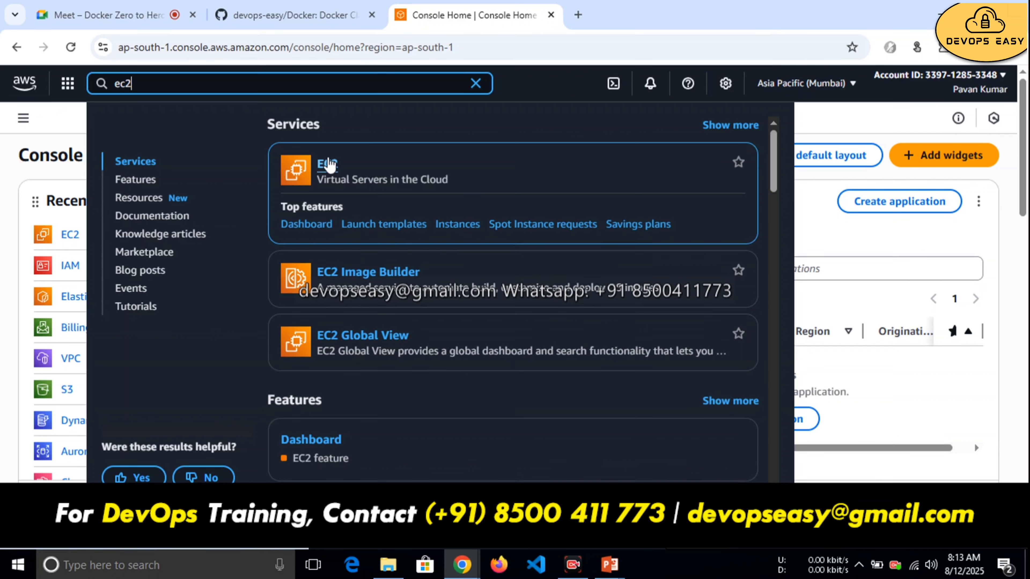
left_click(327, 163)
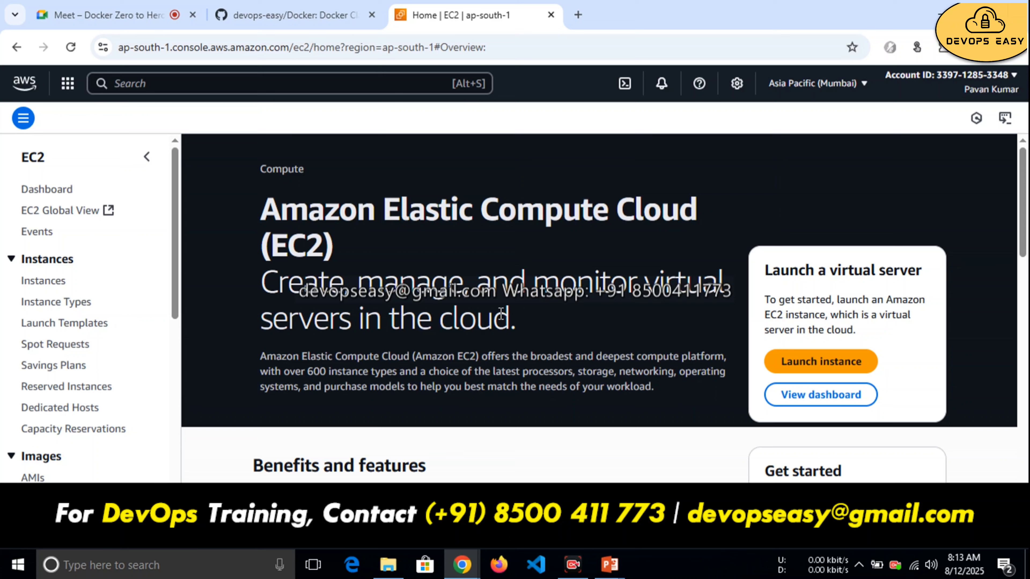
left_click_drag(352, 319, 529, 324)
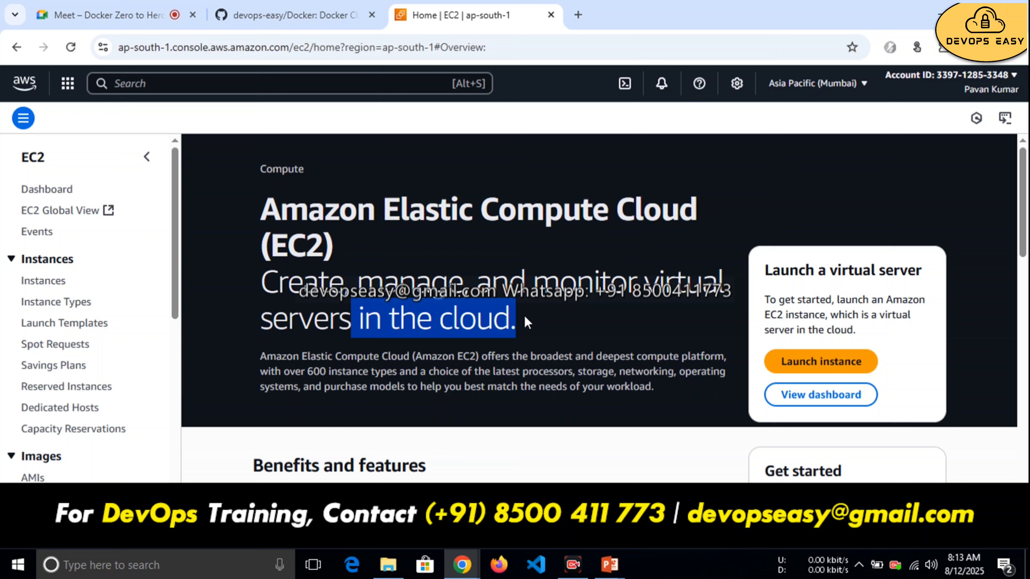
left_click(430, 318)
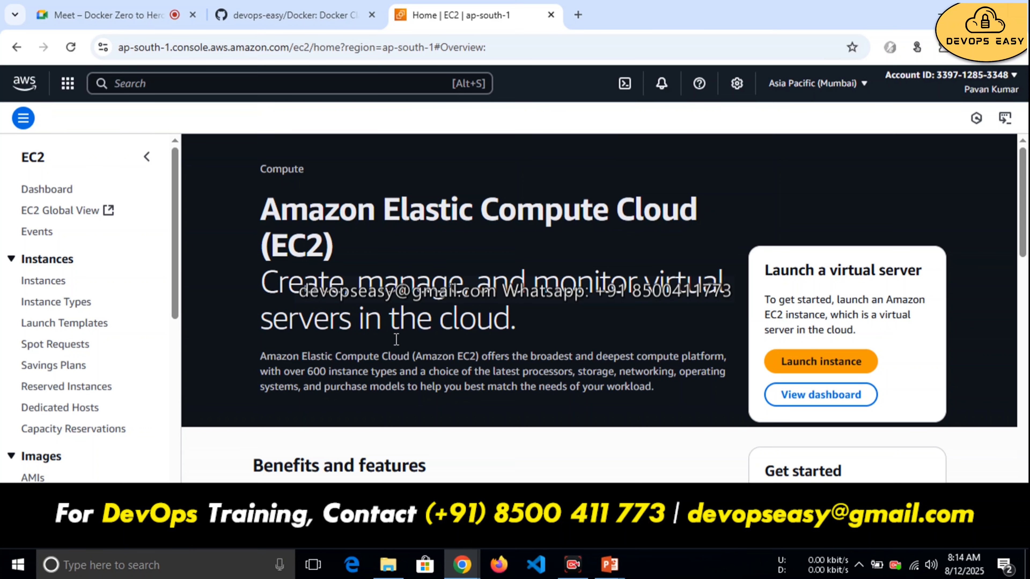
Step: Start a new instance launch from the EC2 instances list and name the instance MY_Demo
left_click(54, 281)
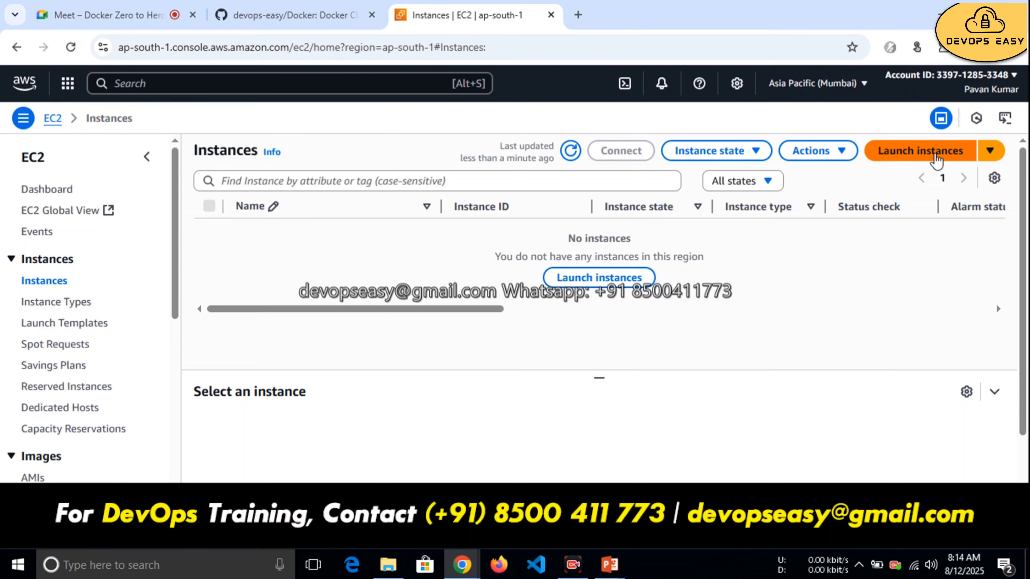
left_click(935, 156)
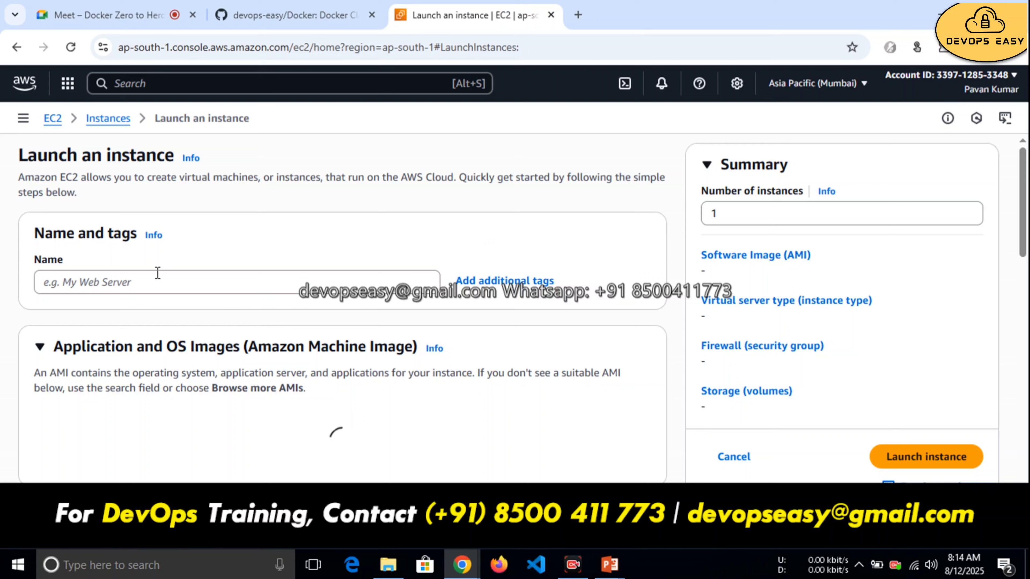
left_click(116, 279)
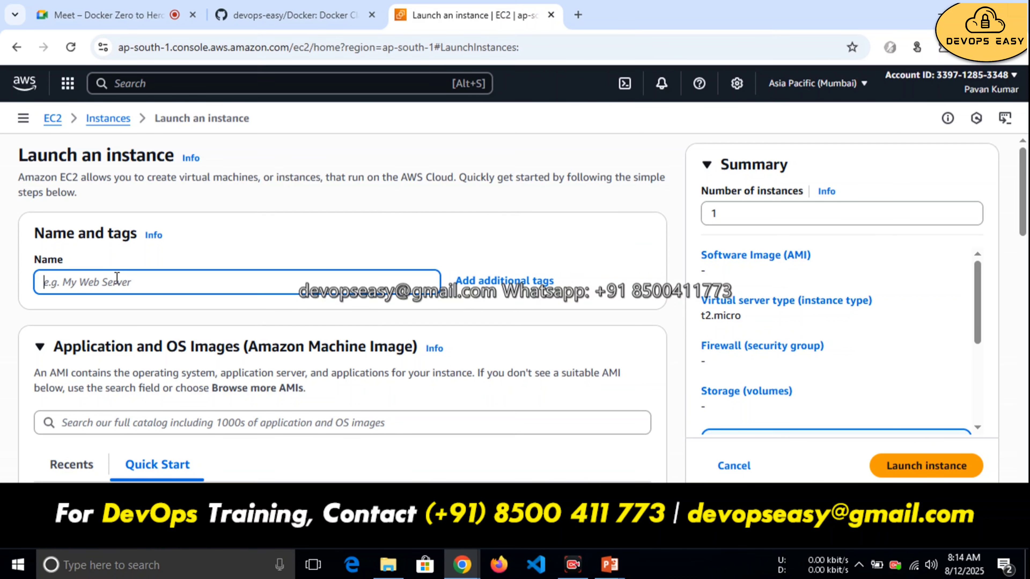
type("MY_Demo")
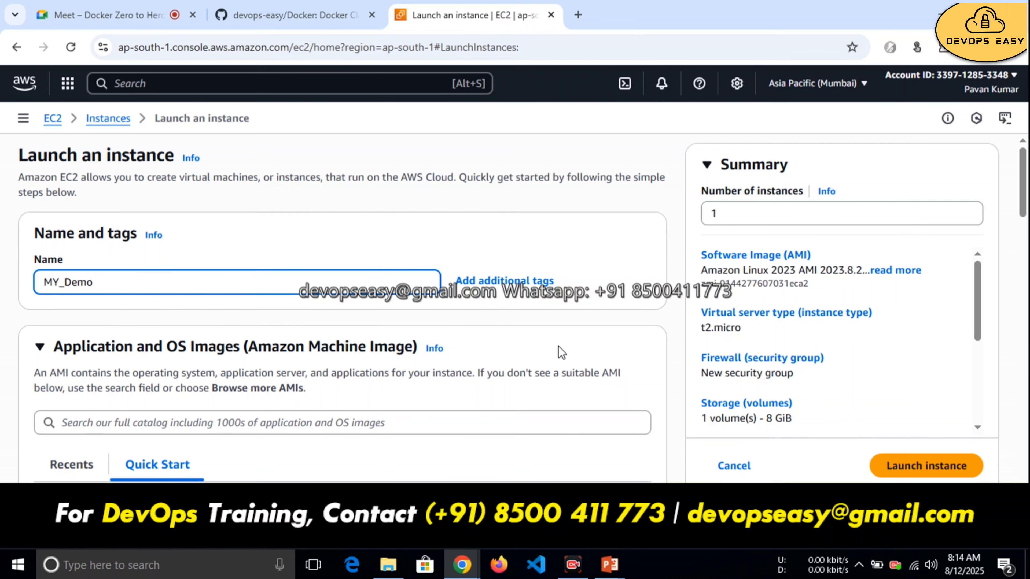
Step: Select Ubuntu as the quick-start operating system for the MY_Demo instance
left_click_drag(1026, 184, 1027, 226)
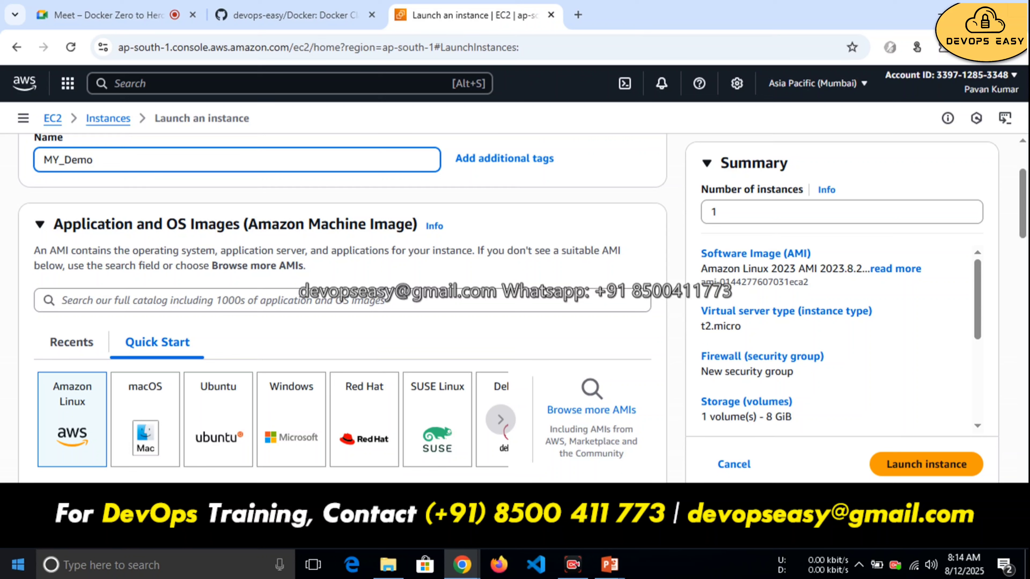
left_click(2, 576)
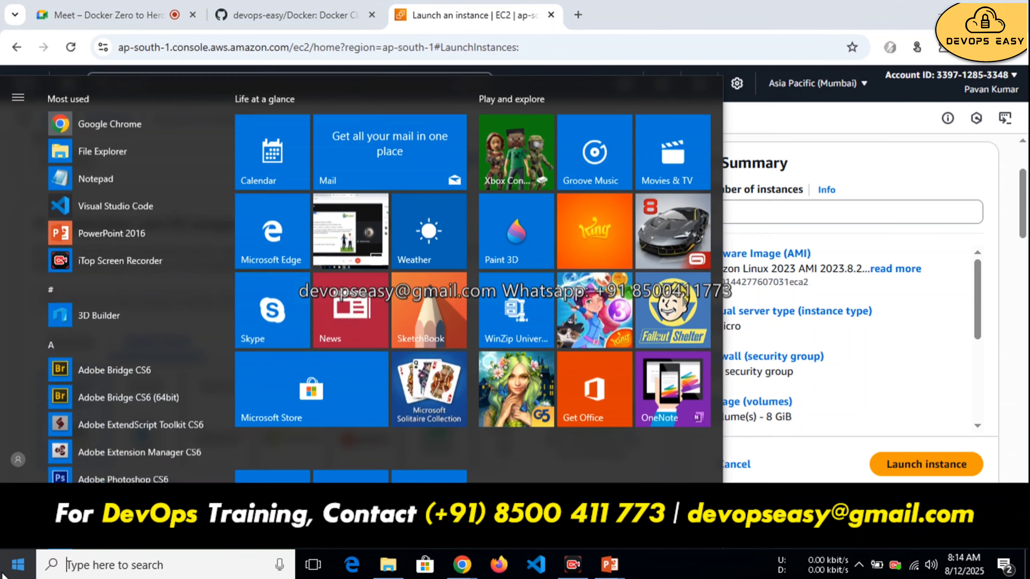
left_click(2, 575)
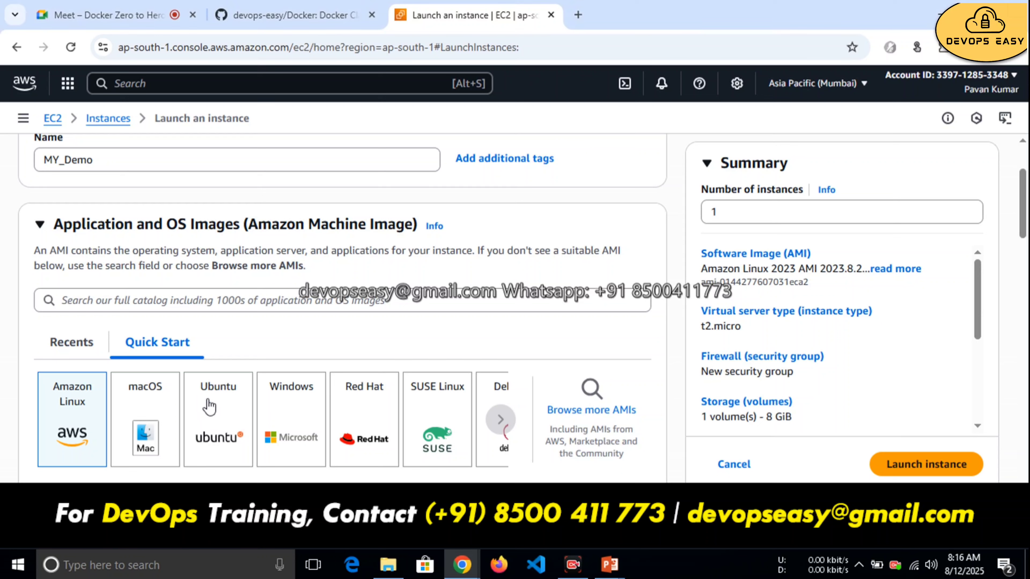
left_click(226, 410)
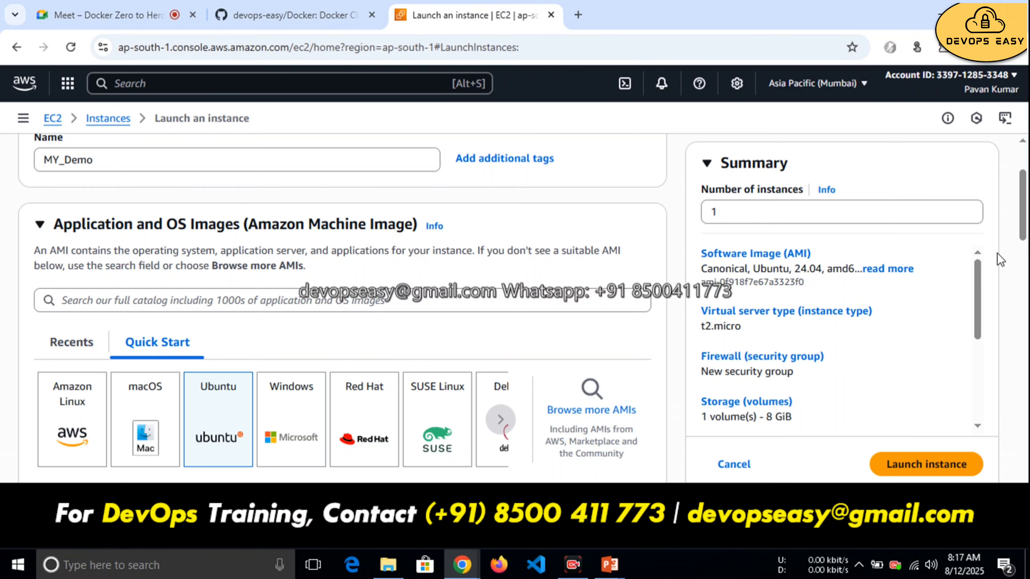
Step: Set the machine image to Ubuntu Server 22.04 LTS (HVM), SSD Volume Type and accept the resulting settings changes
left_click_drag(1024, 224, 1024, 272)
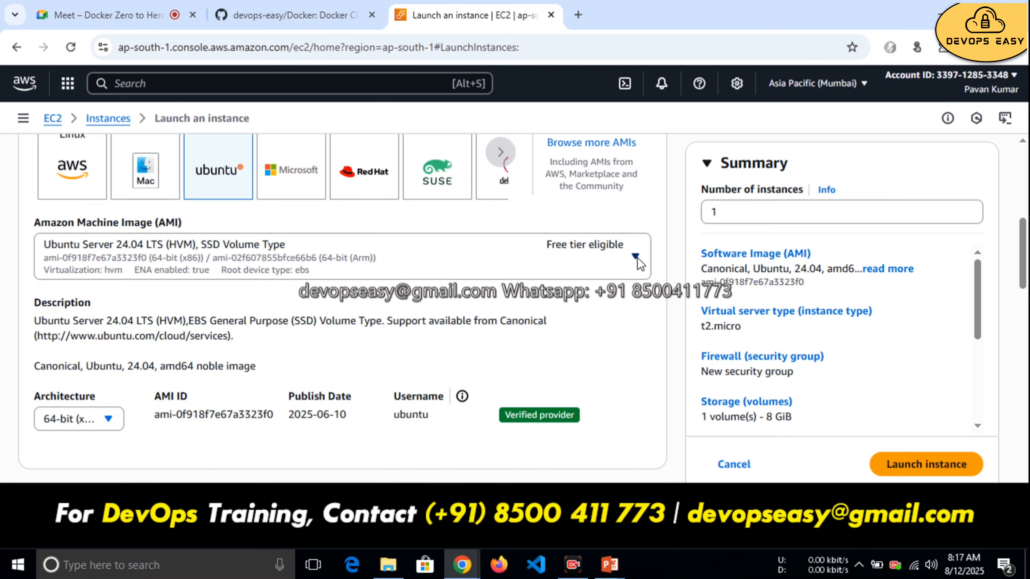
left_click(636, 258)
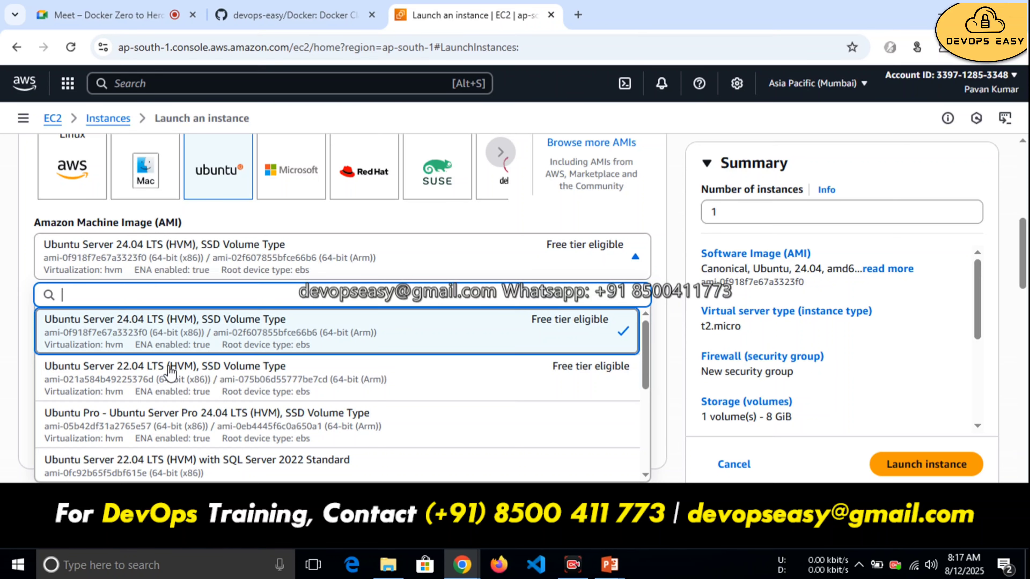
left_click(326, 386)
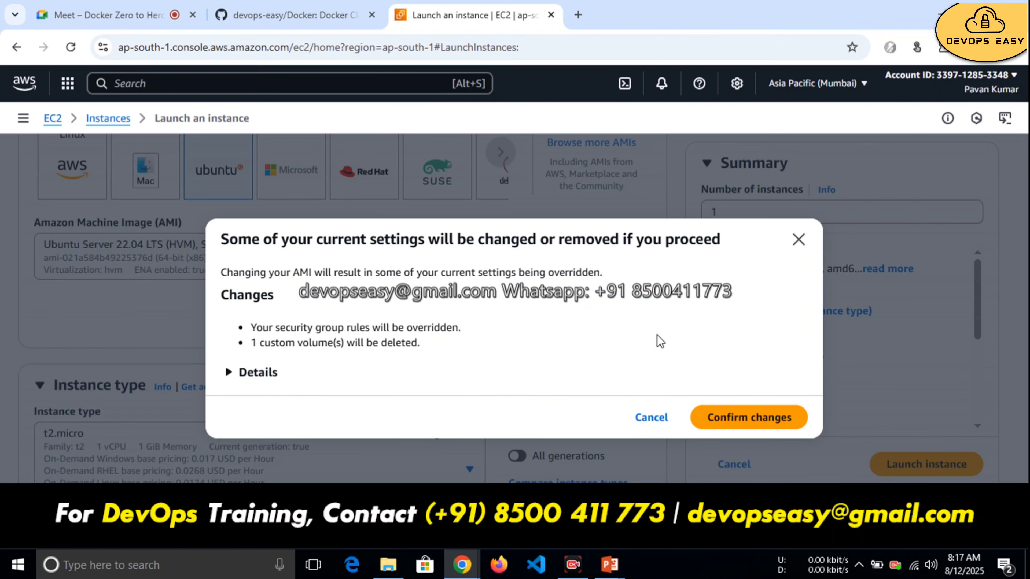
left_click(754, 422)
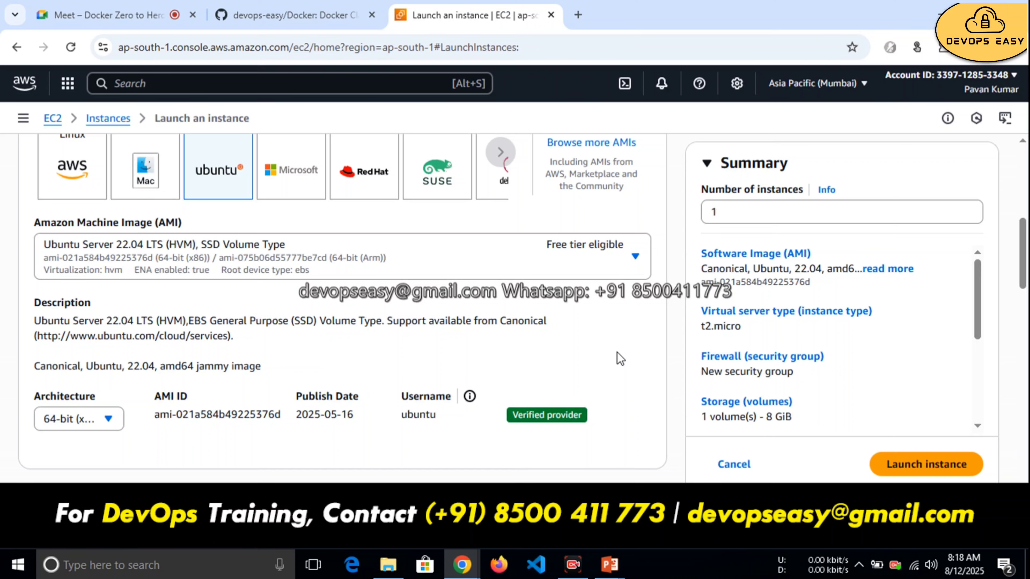
Step: Examine the available instance types from t2.nano to t2.medium, comparing their vCPU, memory and hourly pricing
scroll(619, 359, "down", 3)
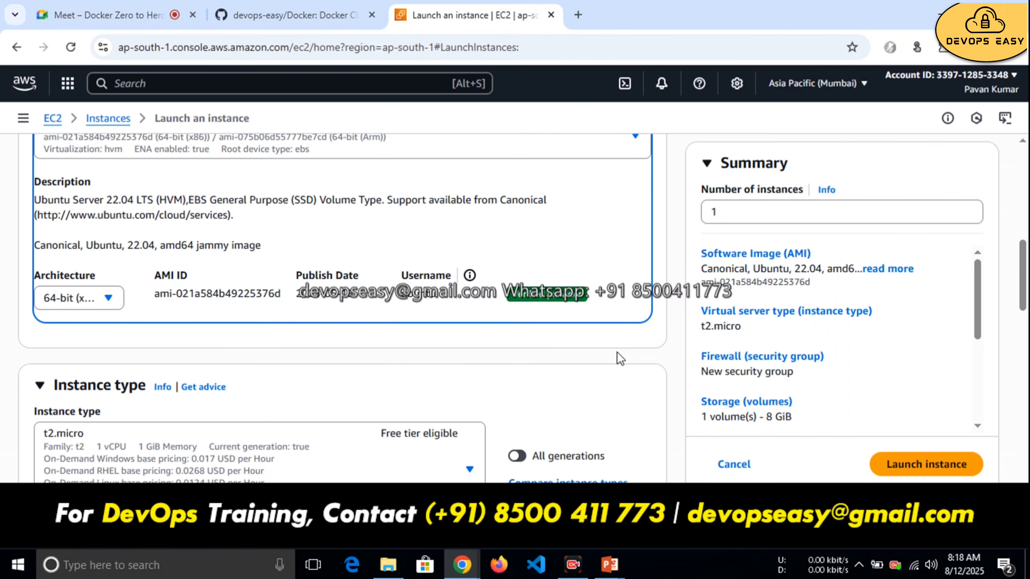
scroll(409, 403, "down", 2)
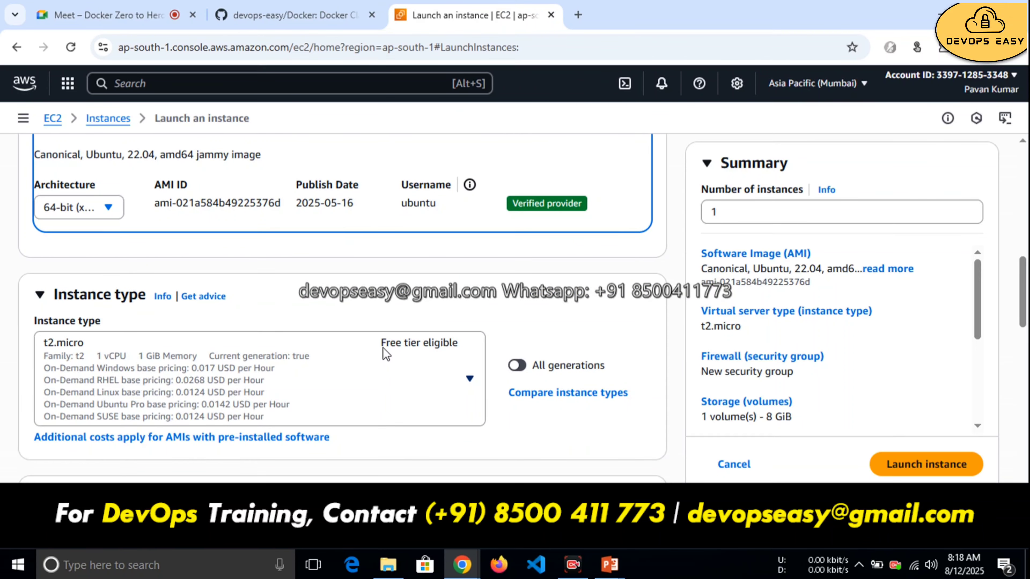
left_click(468, 350)
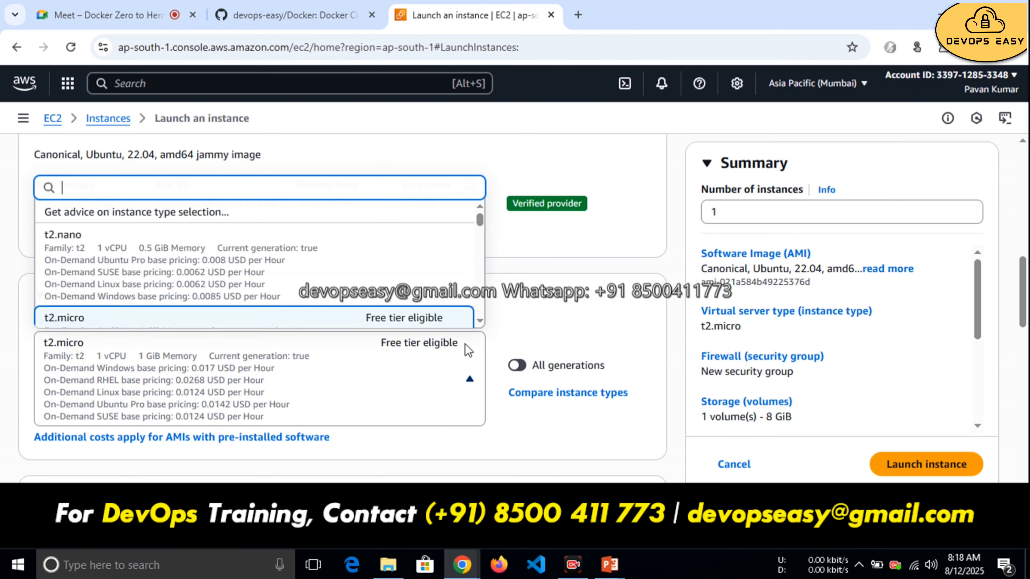
left_click(587, 237)
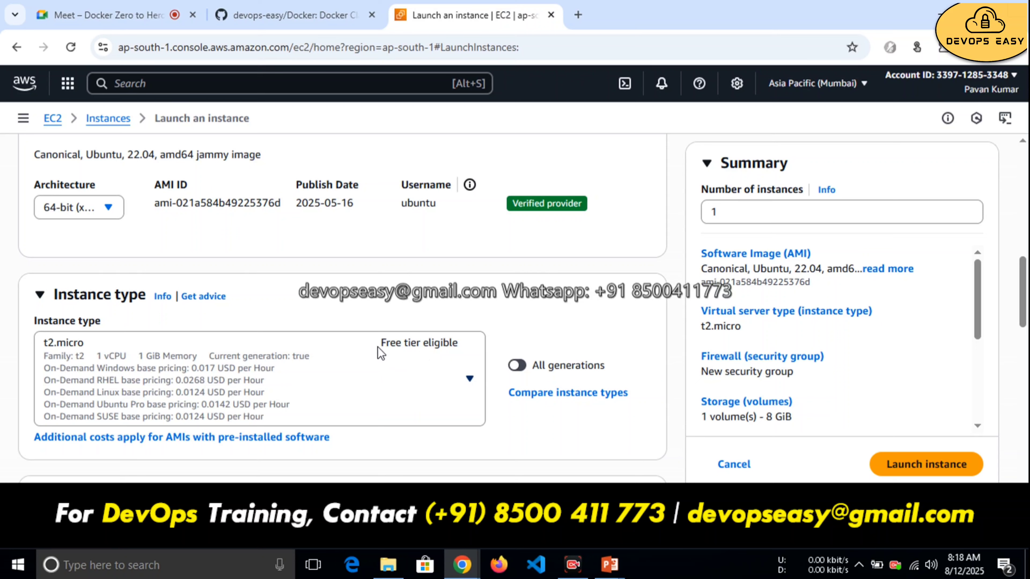
left_click(460, 347)
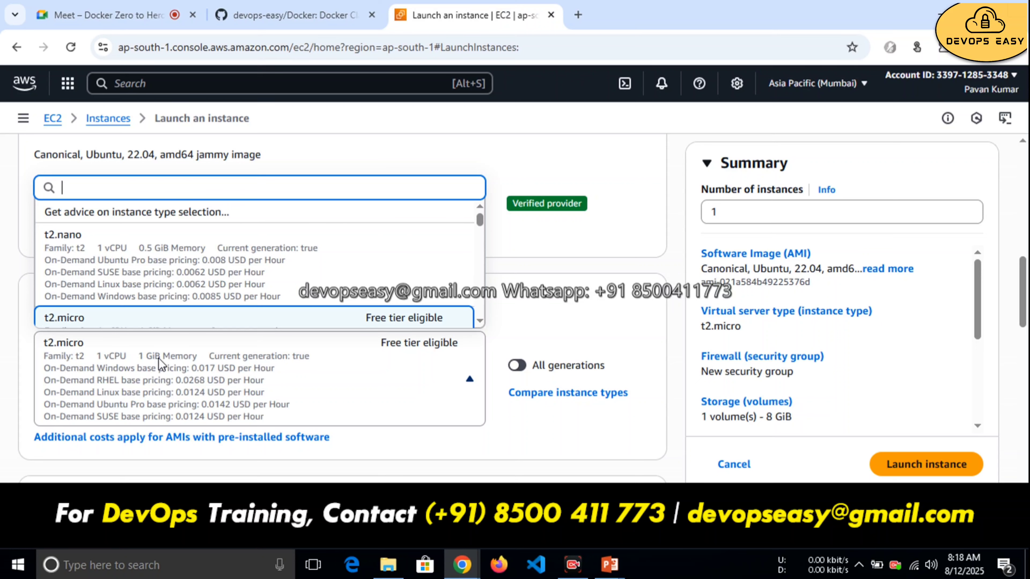
left_click(147, 363)
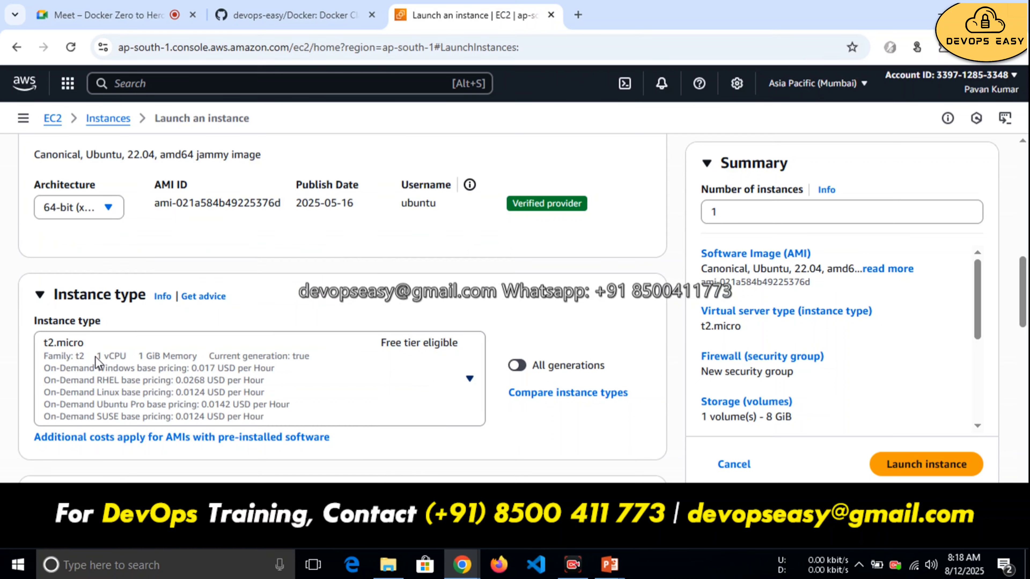
left_click(469, 383)
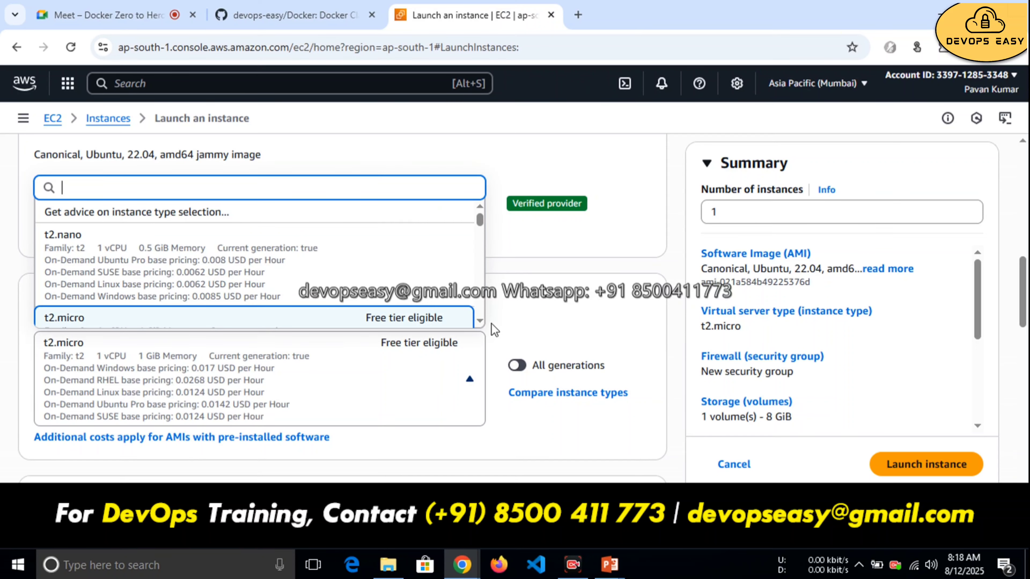
scroll(480, 318, "down", 3)
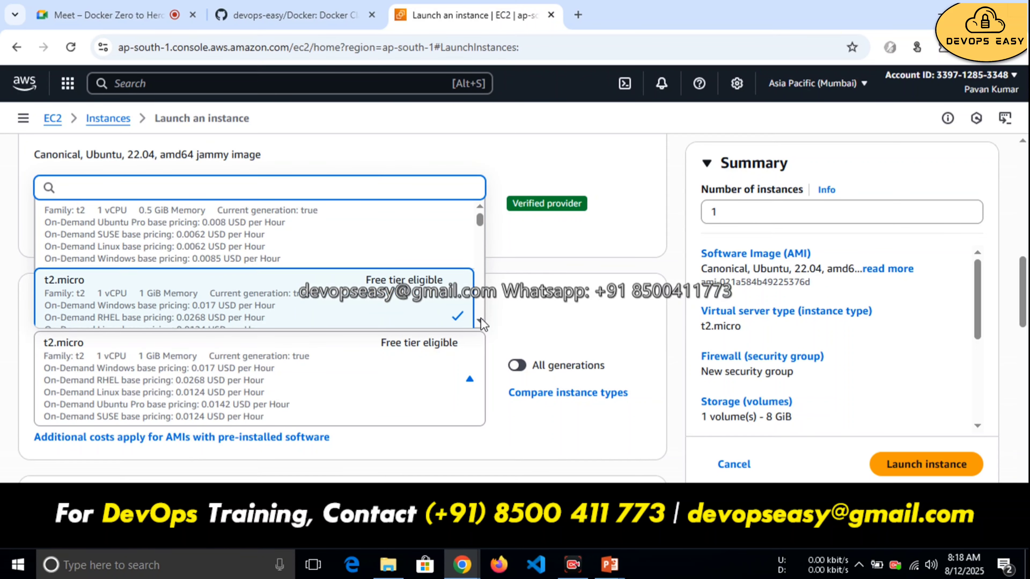
scroll(480, 318, "down", 2)
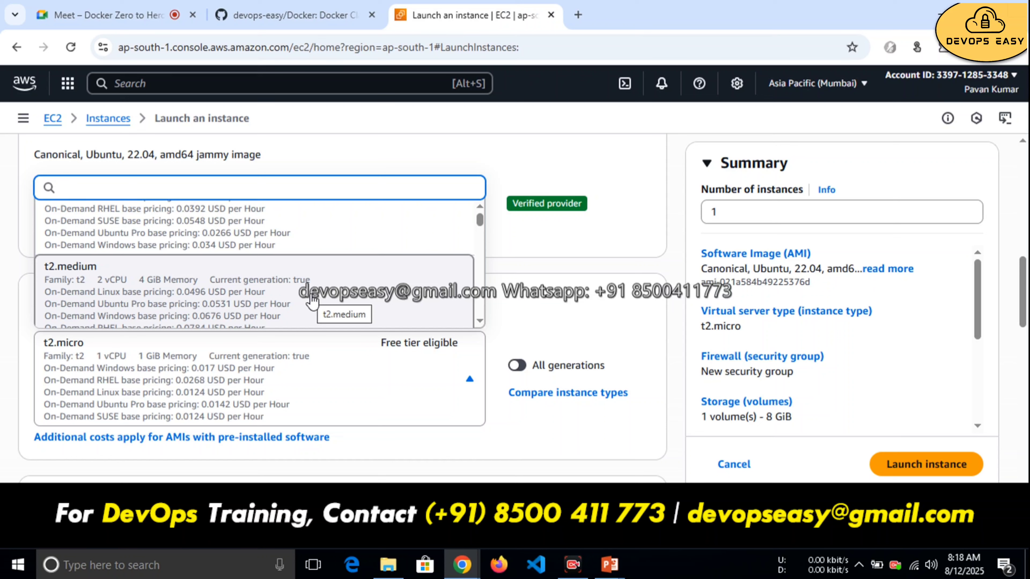
left_click(606, 249)
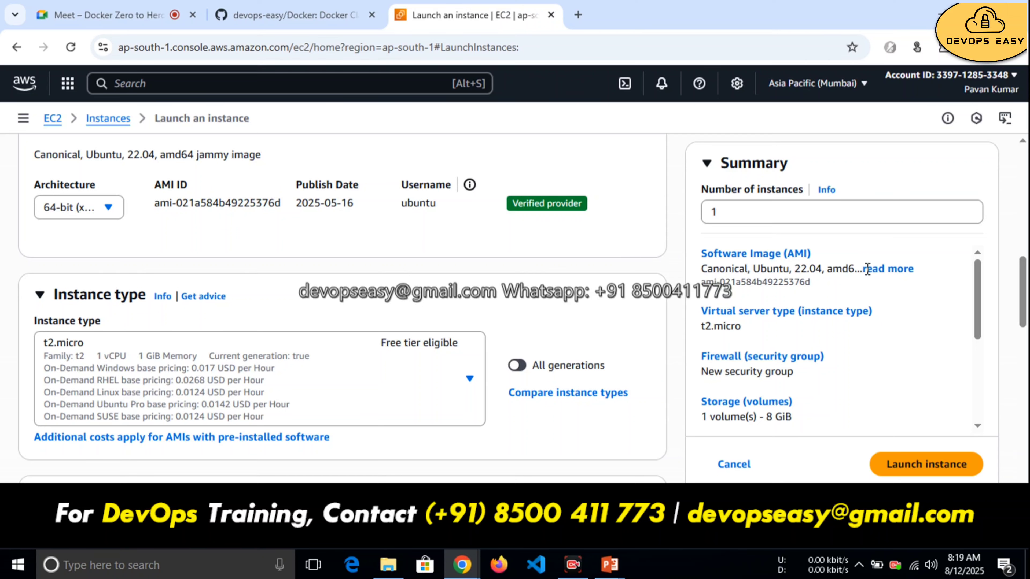
Step: Set the instance type to t2.large for the MY_Demo instance
left_click_drag(1028, 287, 1027, 325)
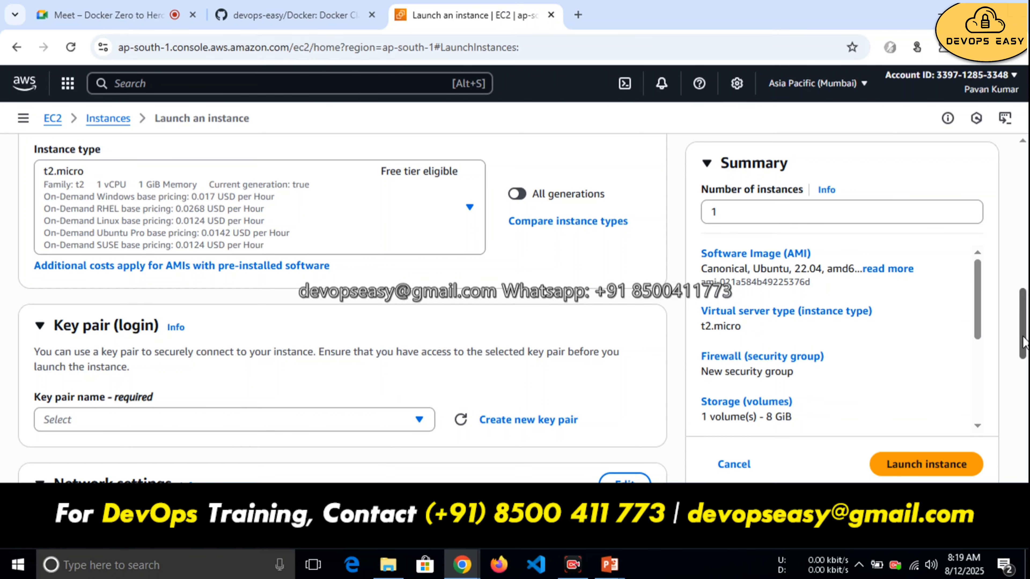
left_click_drag(1023, 337, 1024, 337)
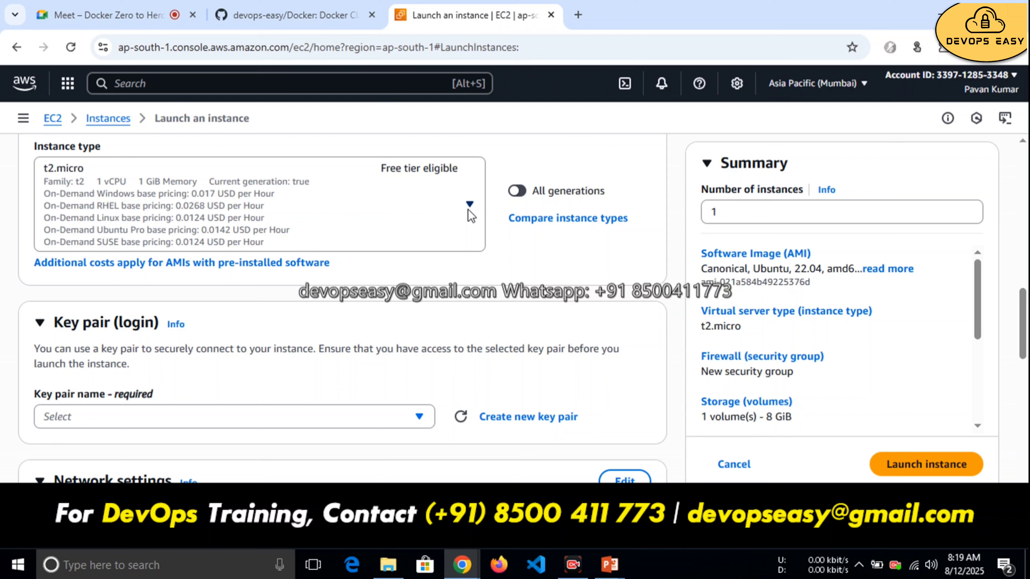
left_click(469, 210)
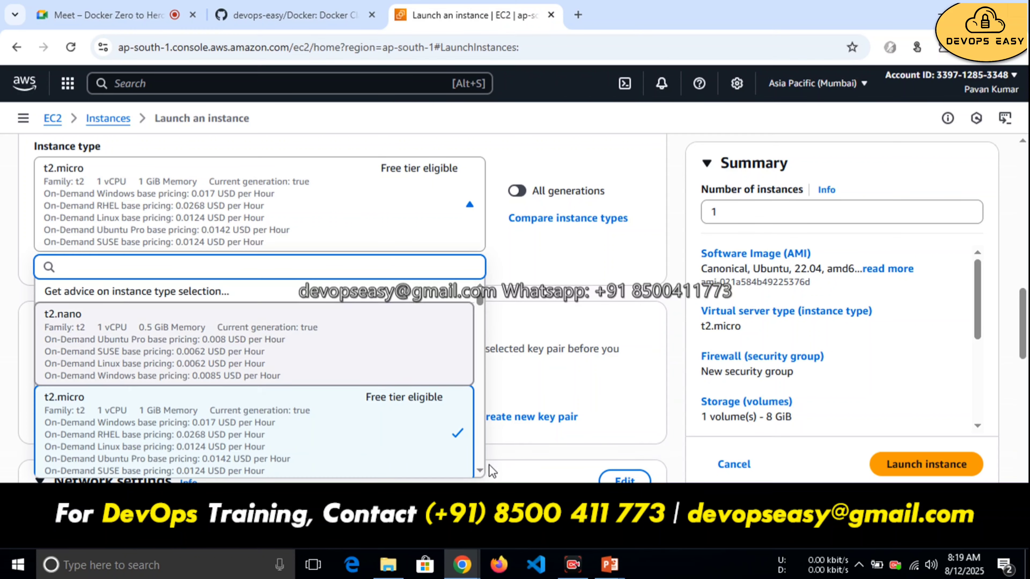
scroll(481, 469, "down", 5)
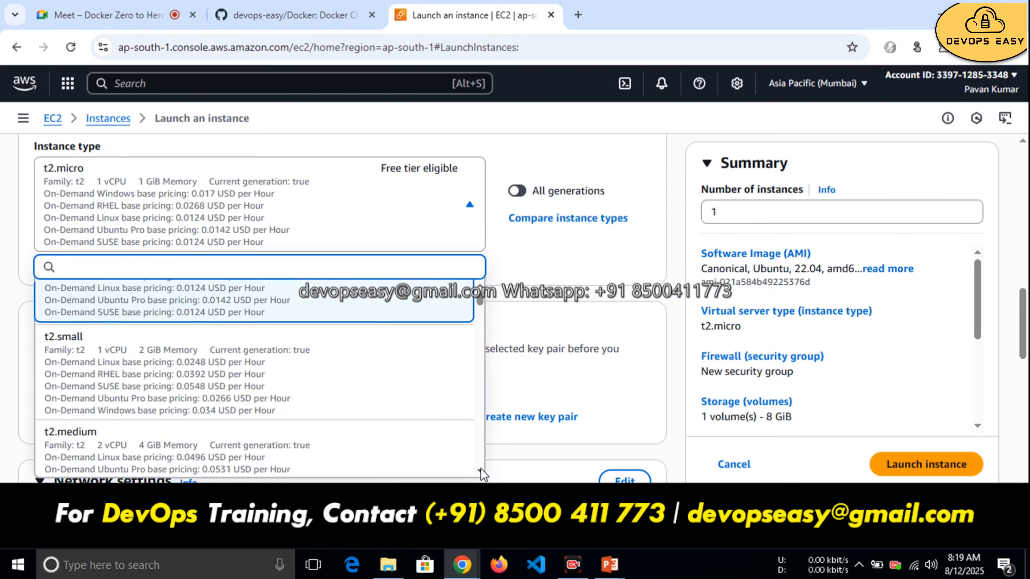
scroll(480, 471, "down", 1)
scroll(480, 468, "down", 1)
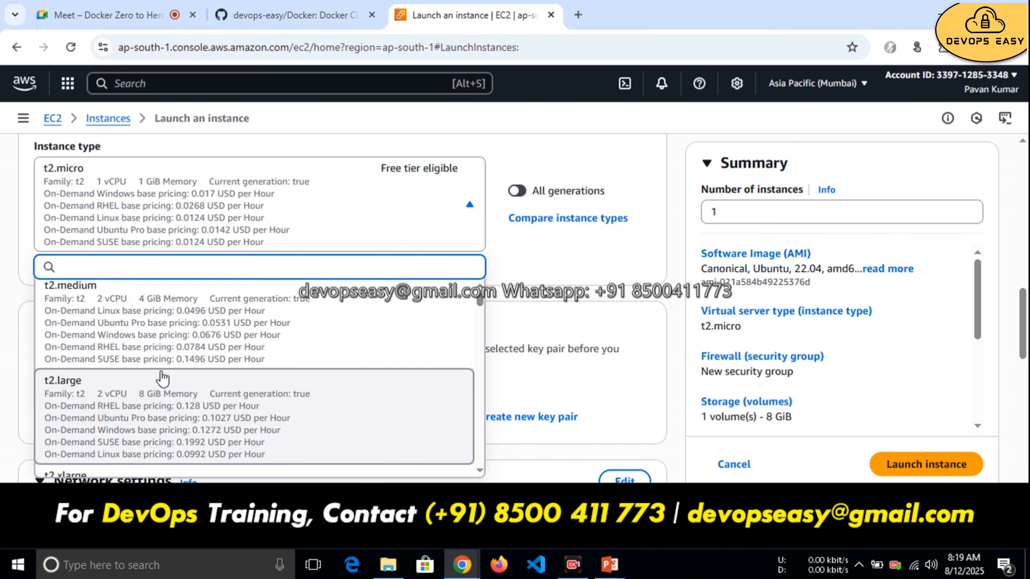
left_click(217, 399)
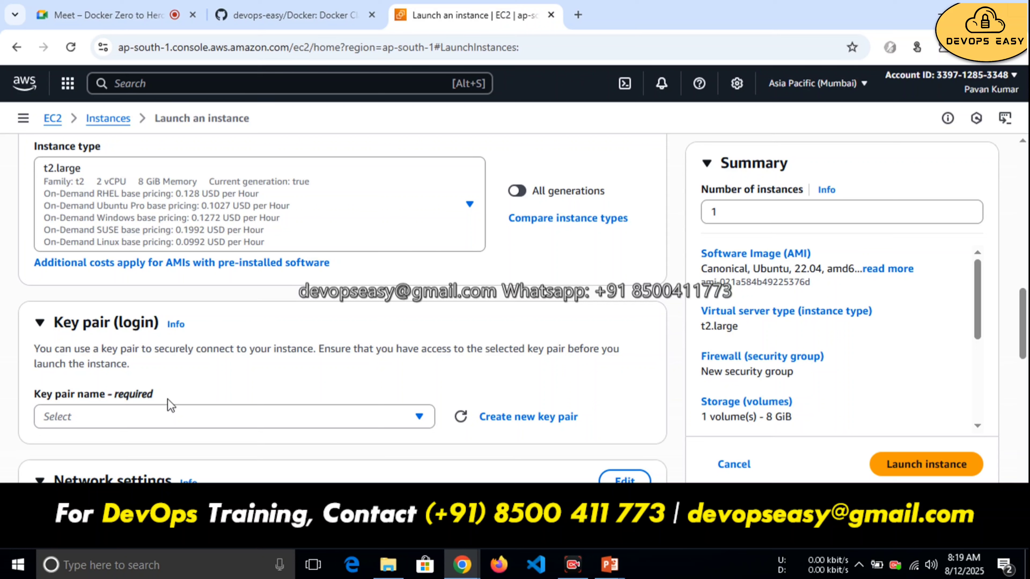
Step: Create a new RSA key pair named my_demo in .pem format for logging in to the instance
left_click(422, 422)
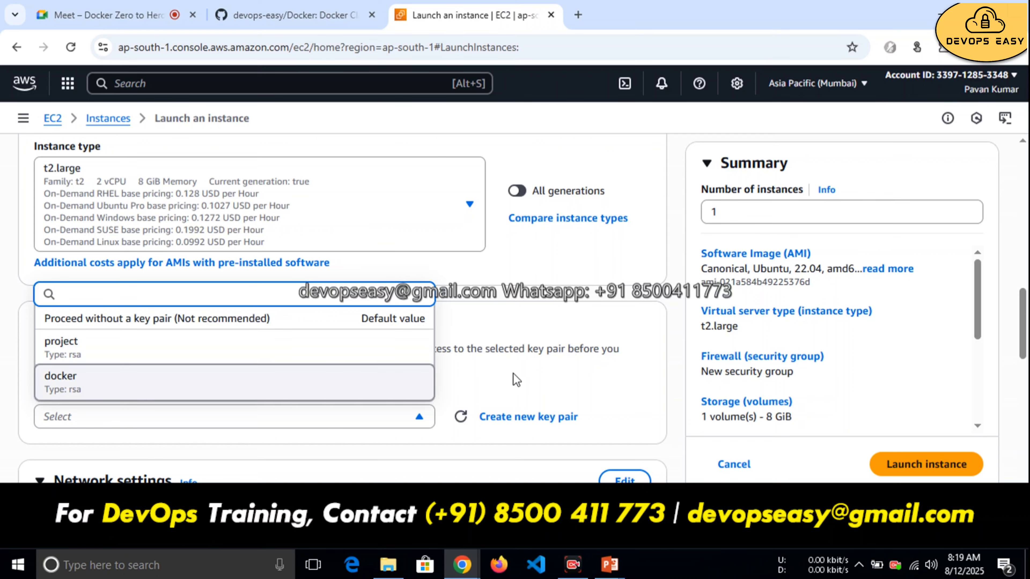
left_click(517, 417)
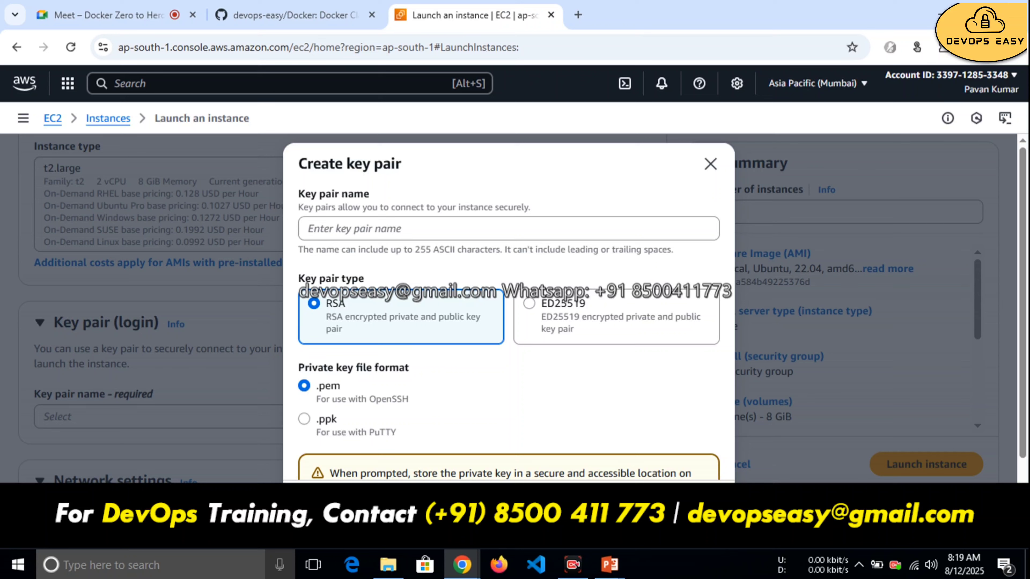
left_click(382, 234)
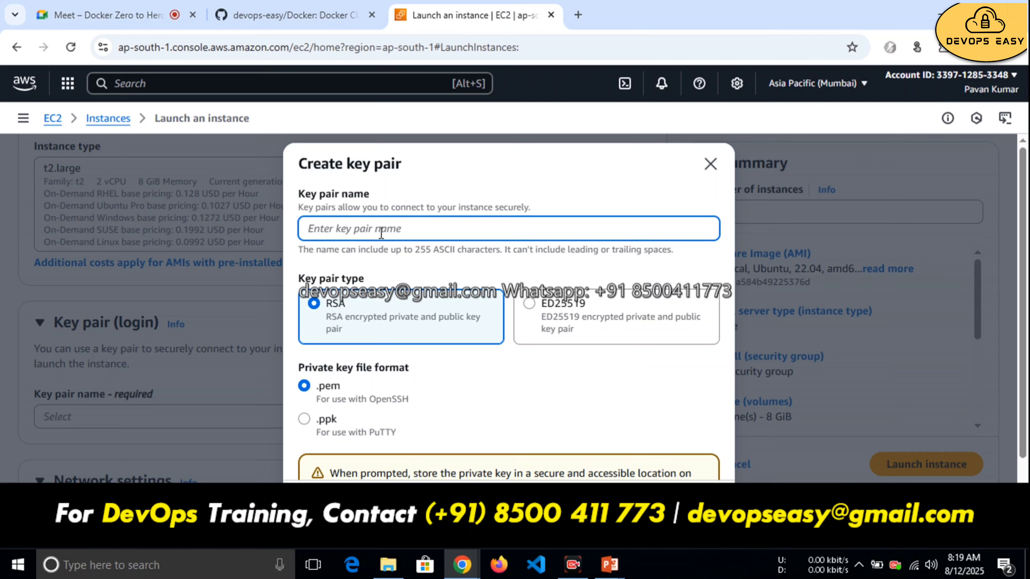
type("my_demo")
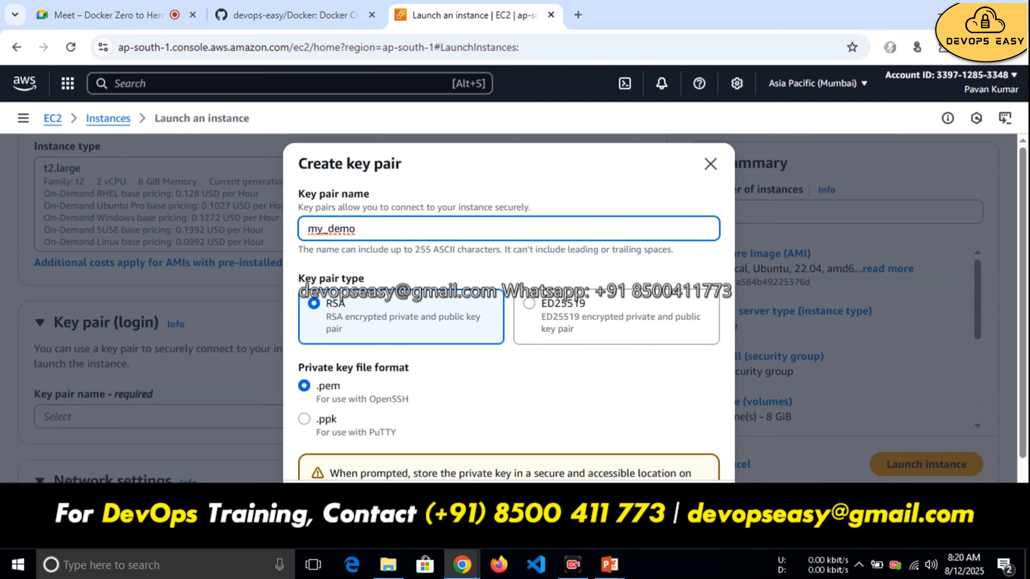
left_click(671, 502)
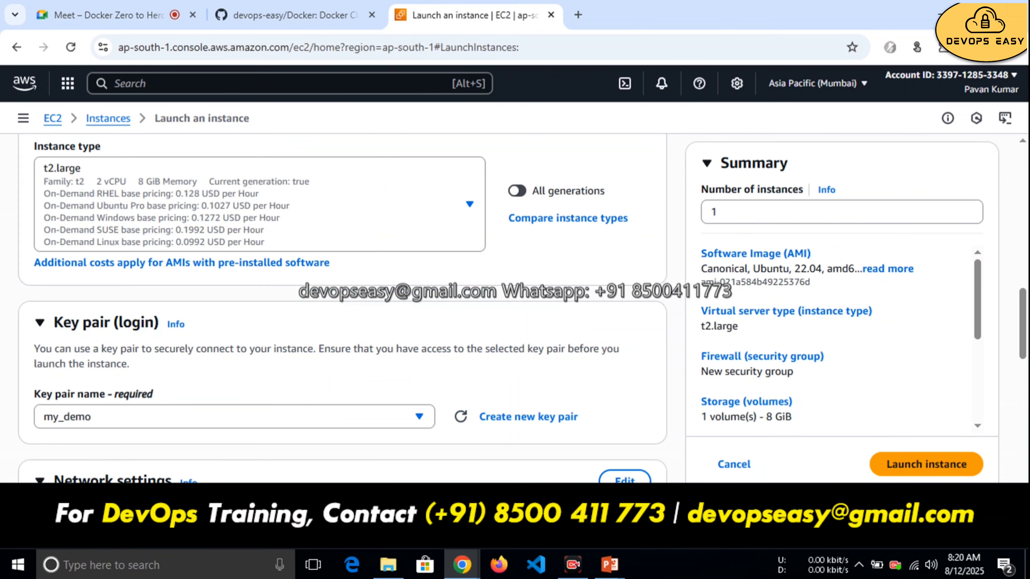
Step: Show the downloaded my_demo.pem file in its folder and open Git Bash in the Downloads folder
mouse_move(915, 84)
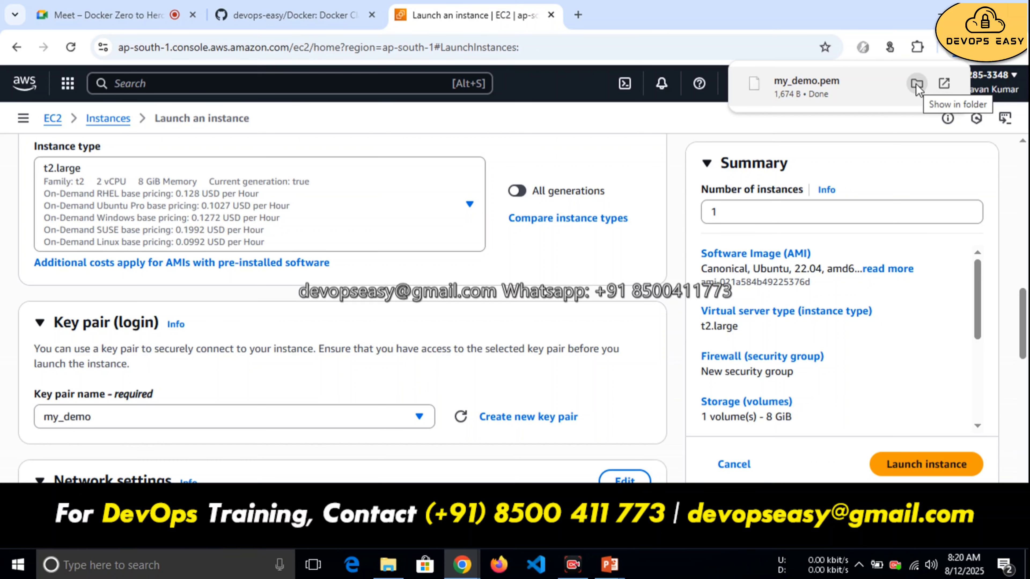
left_click(916, 84)
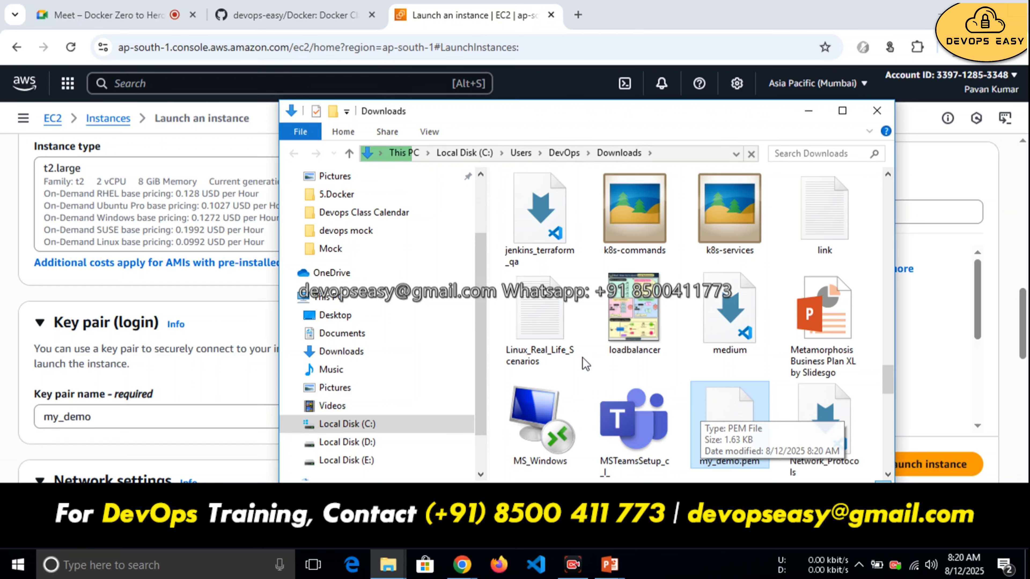
right_click(500, 327)
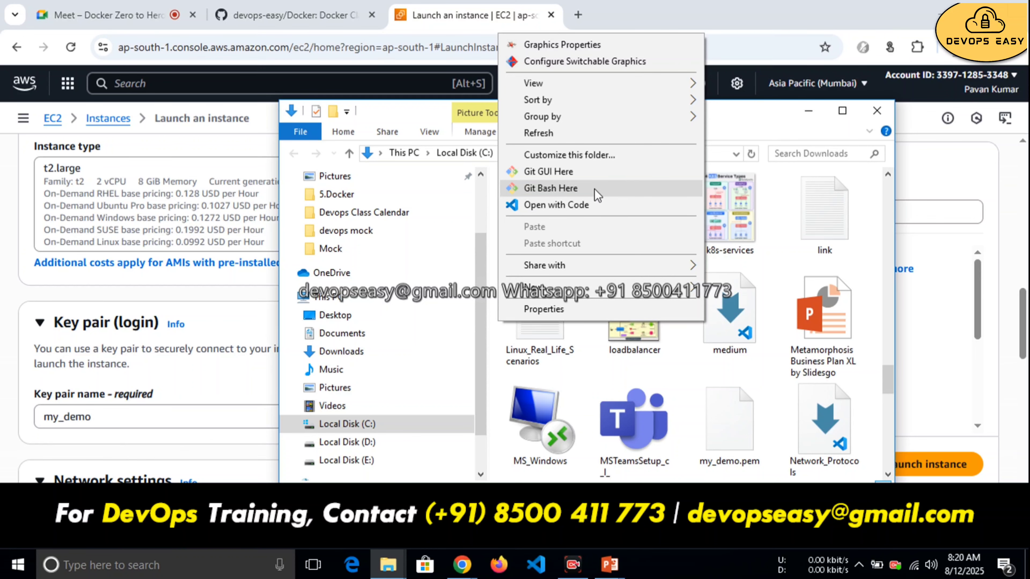
left_click(605, 195)
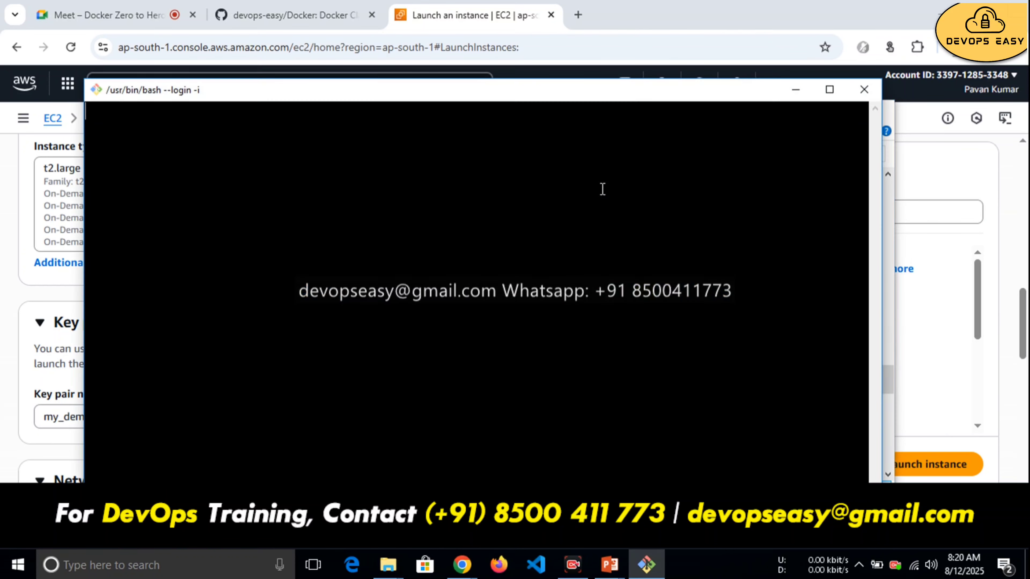
Step: Search the web for git installation in a new browser tab and open Git's official Windows download page
left_click(579, 15)
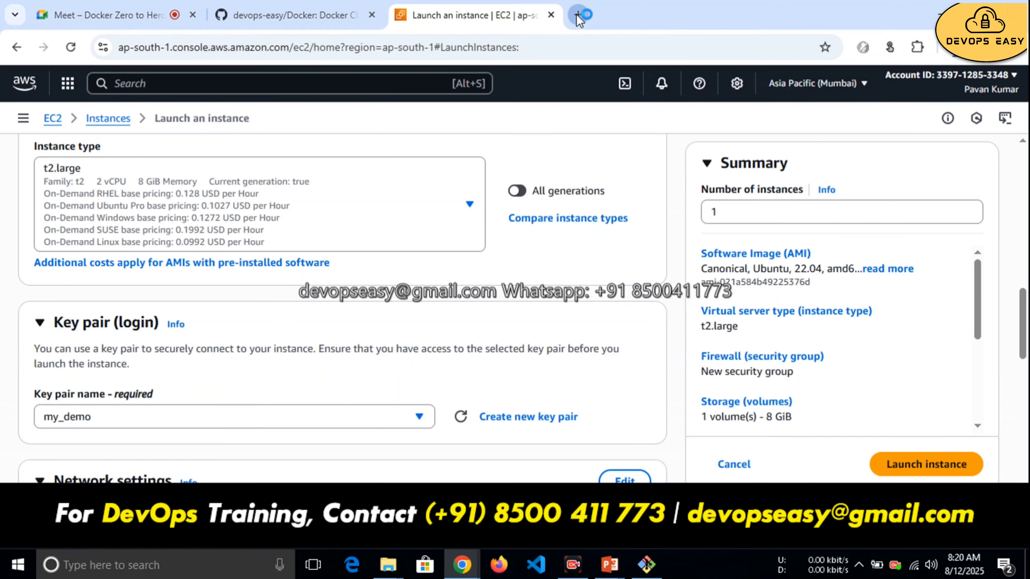
type("git")
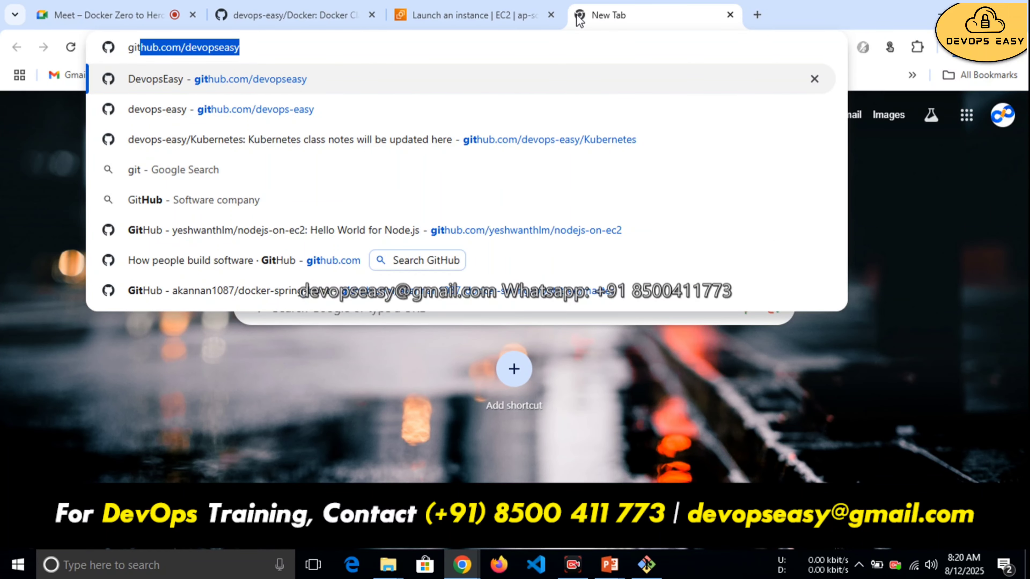
type(" instal")
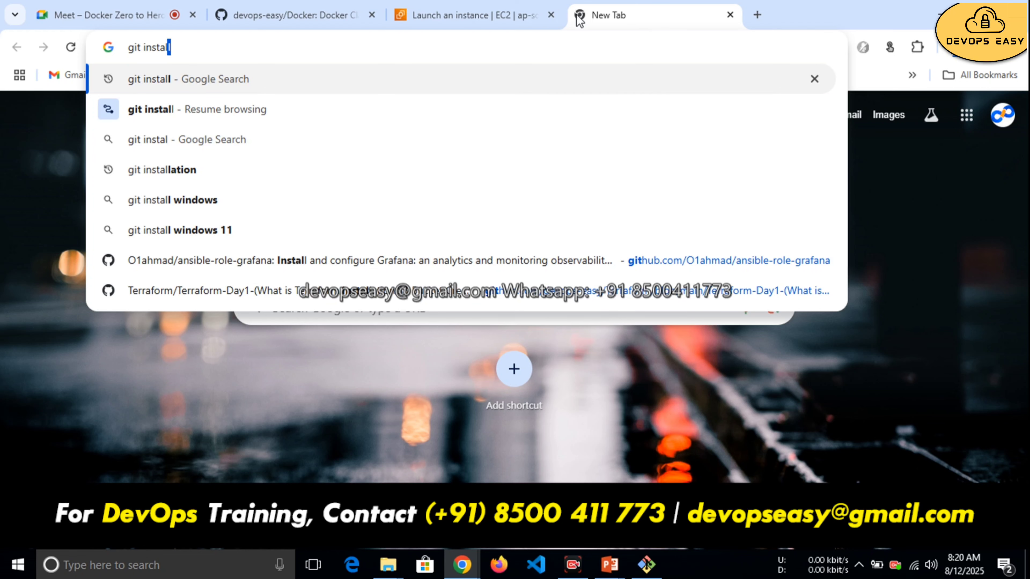
left_click(264, 169)
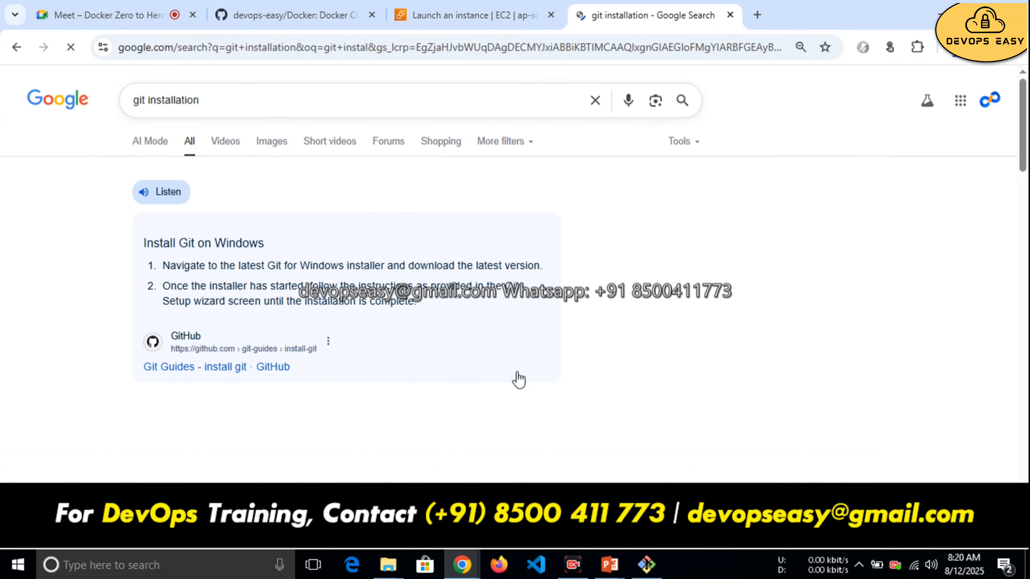
scroll(335, 282, "down", 8)
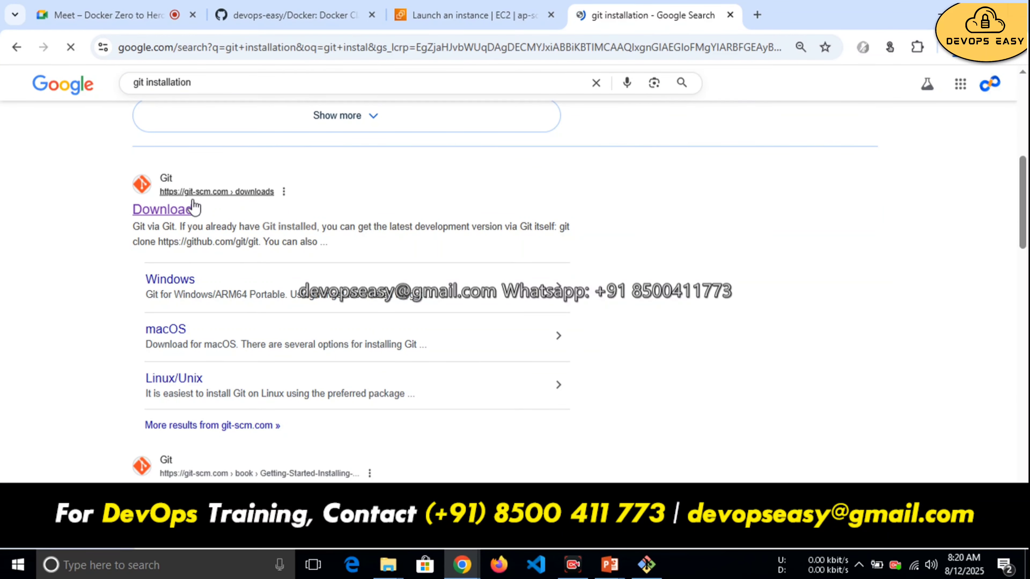
left_click(169, 209)
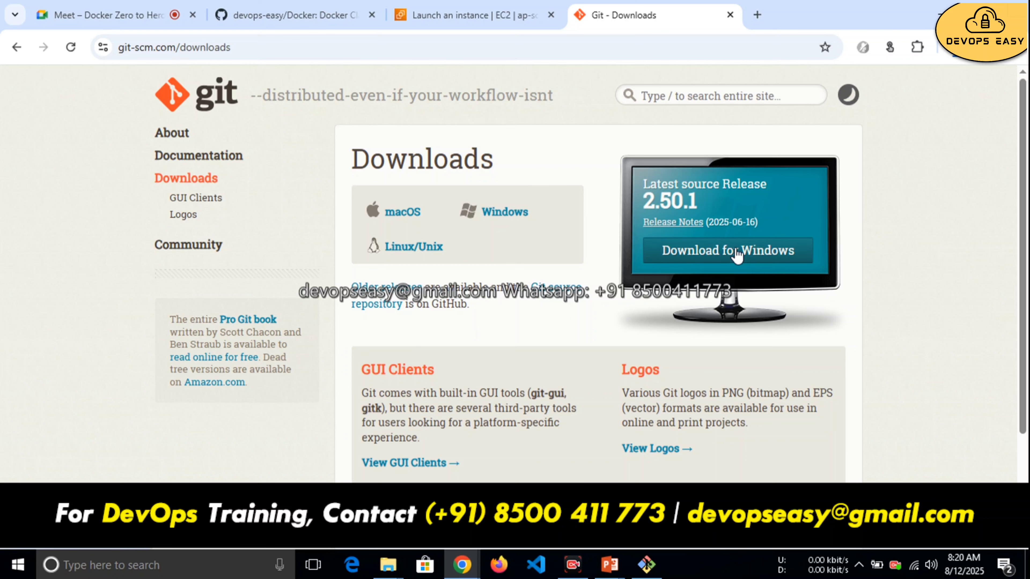
left_click(737, 253)
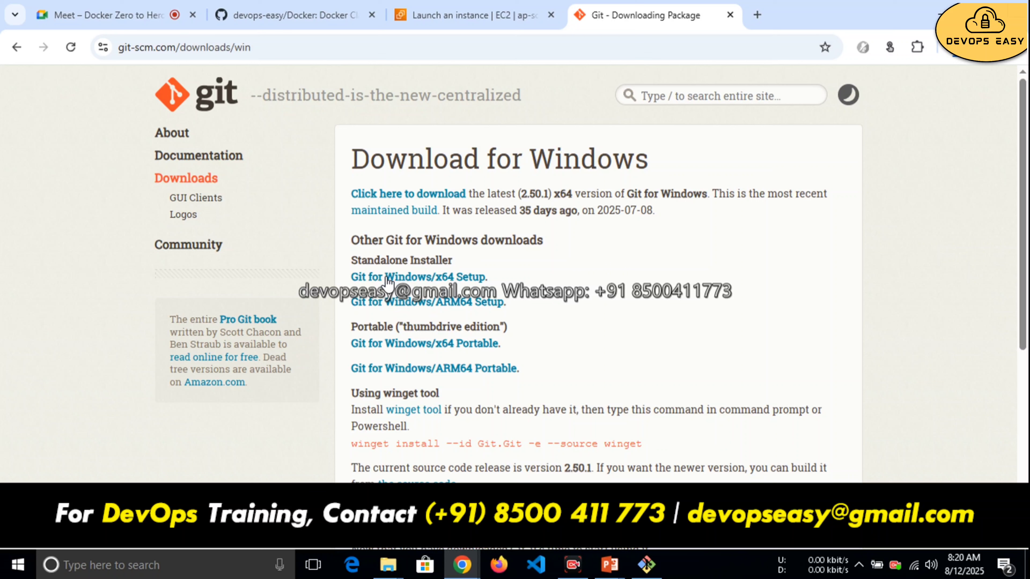
Step: Download the standalone Git for Windows/x64 Setup installer
left_click(449, 280)
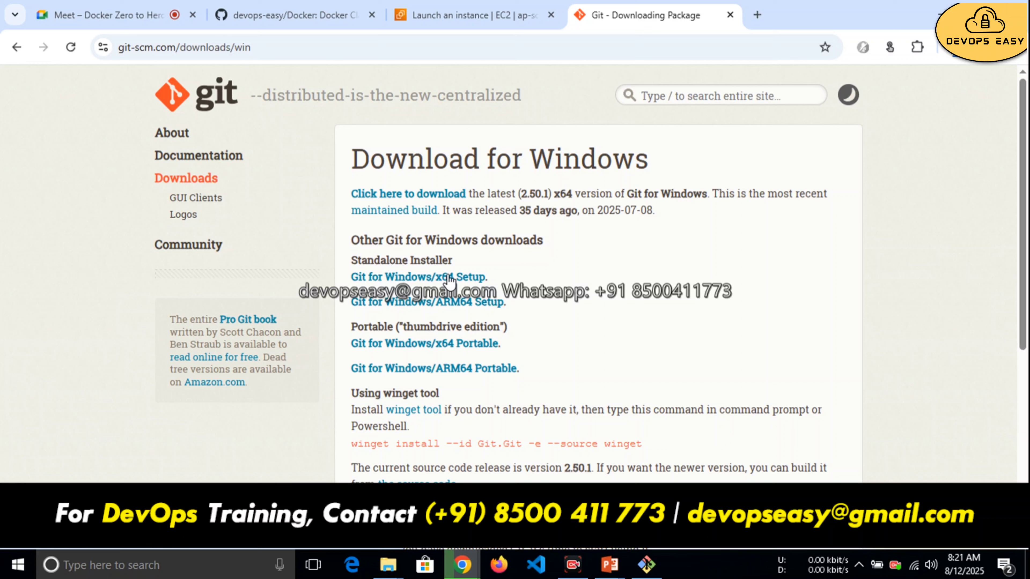
left_click(958, 54)
left_click(958, 54)
left_click(442, 277)
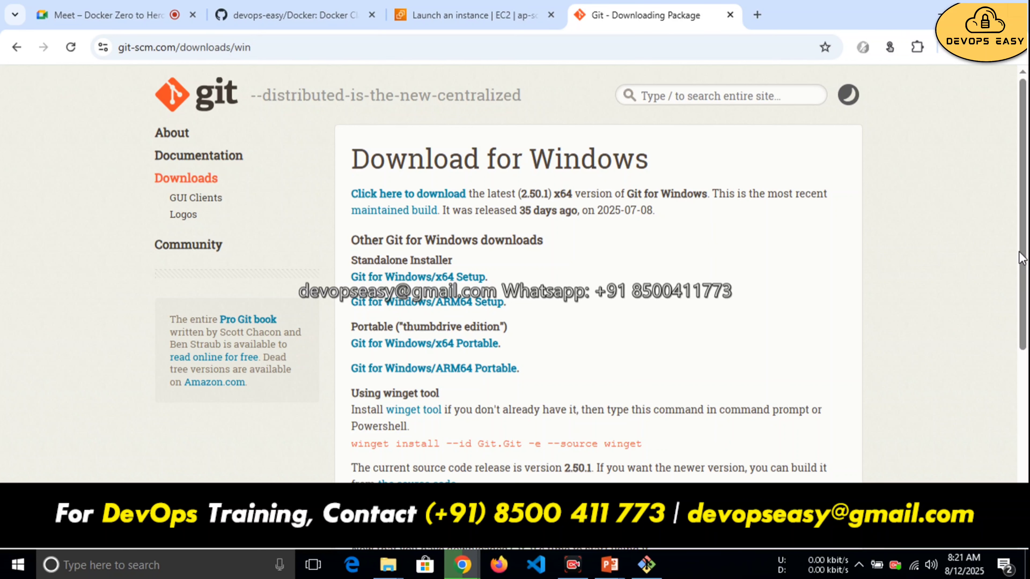
left_click_drag(1023, 264, 1026, 231)
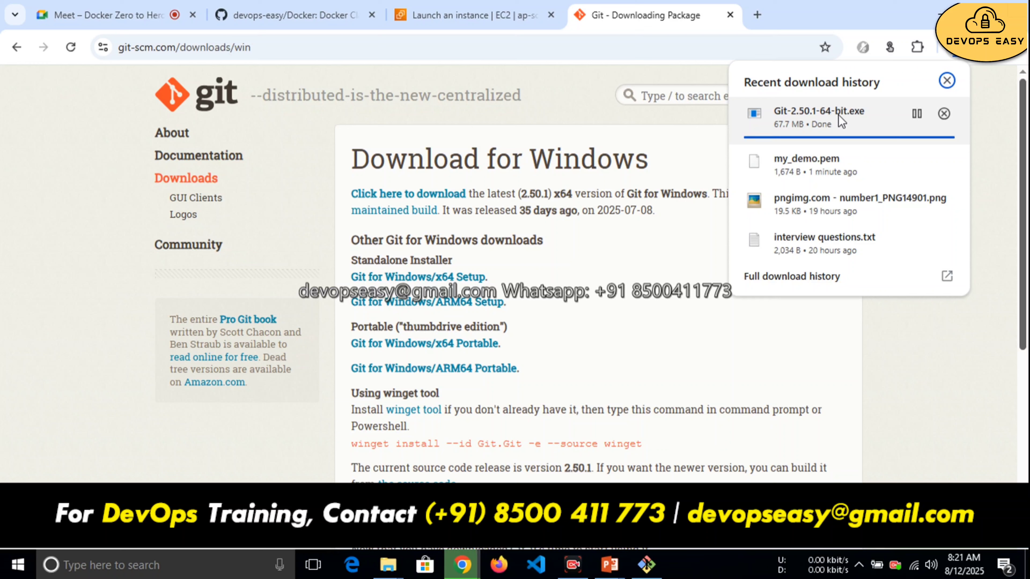
left_click(419, 277)
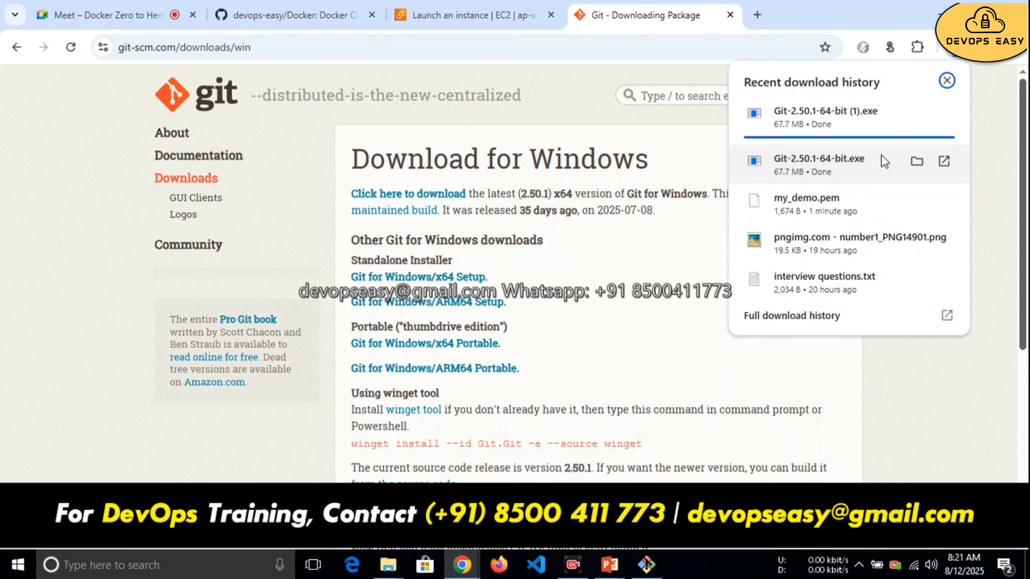
Step: Locate the downloaded Git installers in the Downloads folder and delete the duplicate Git-2.50.1-64-bit (1)
left_click(913, 160)
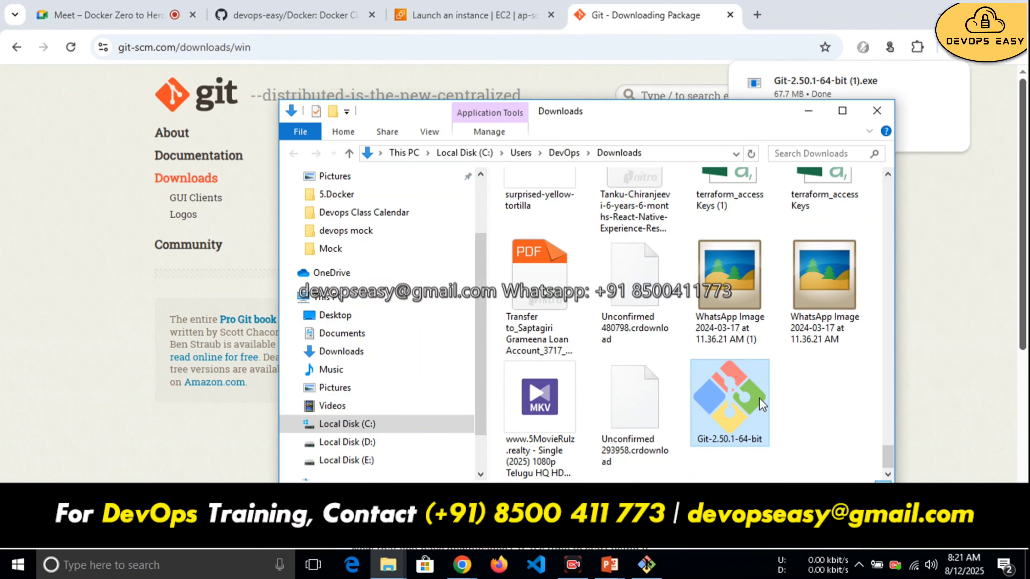
left_click(828, 406)
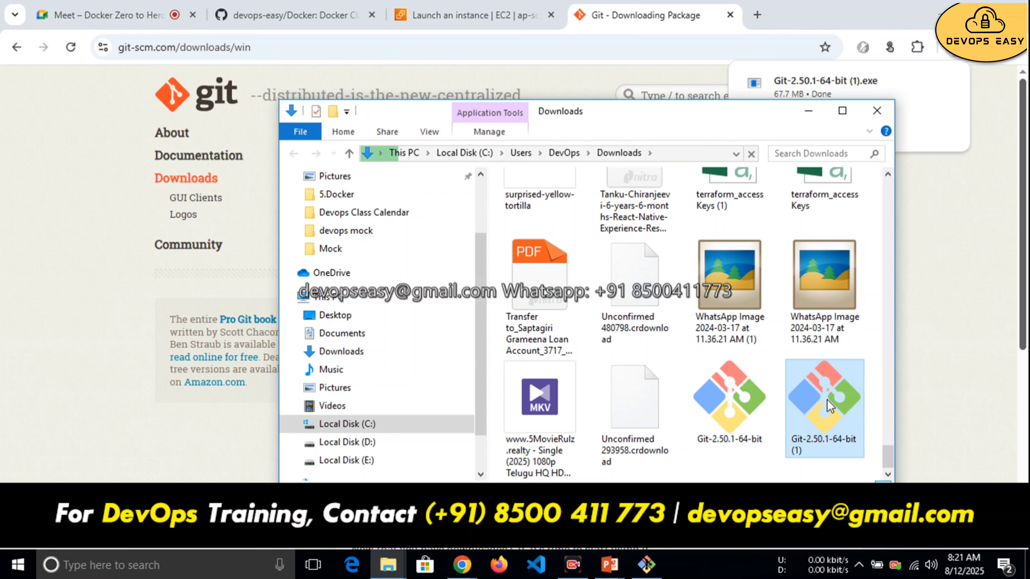
right_click(827, 405)
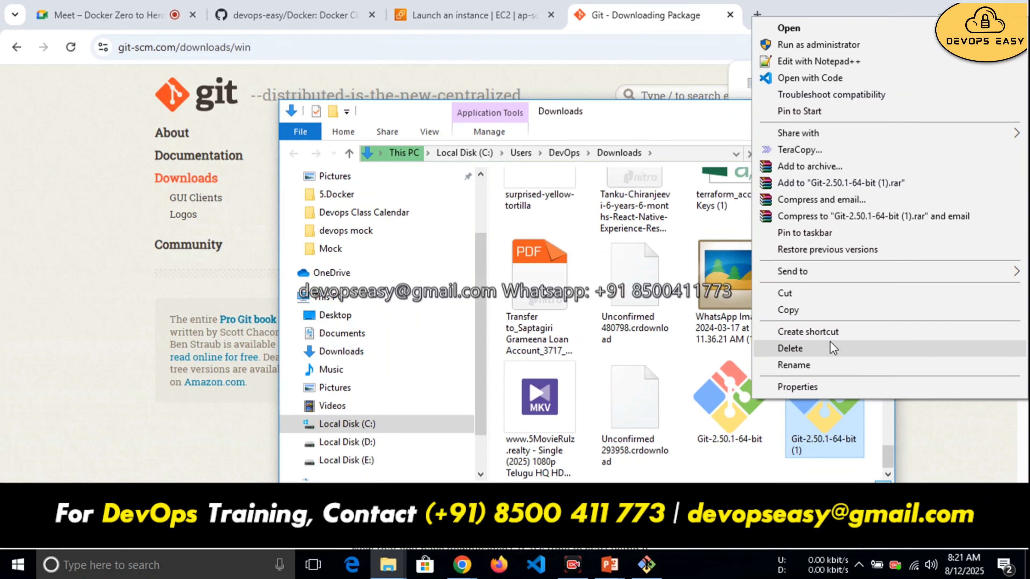
left_click(827, 349)
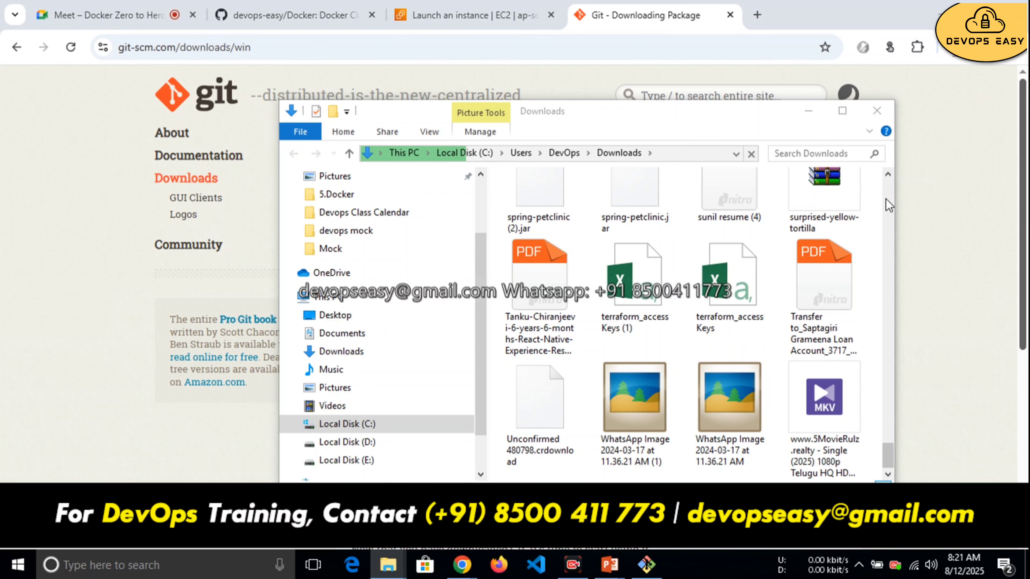
Step: Try opening the Git-2.50.1-64-bit installer from the Downloads folder, decline to run it and close the folder window
left_click(961, 58)
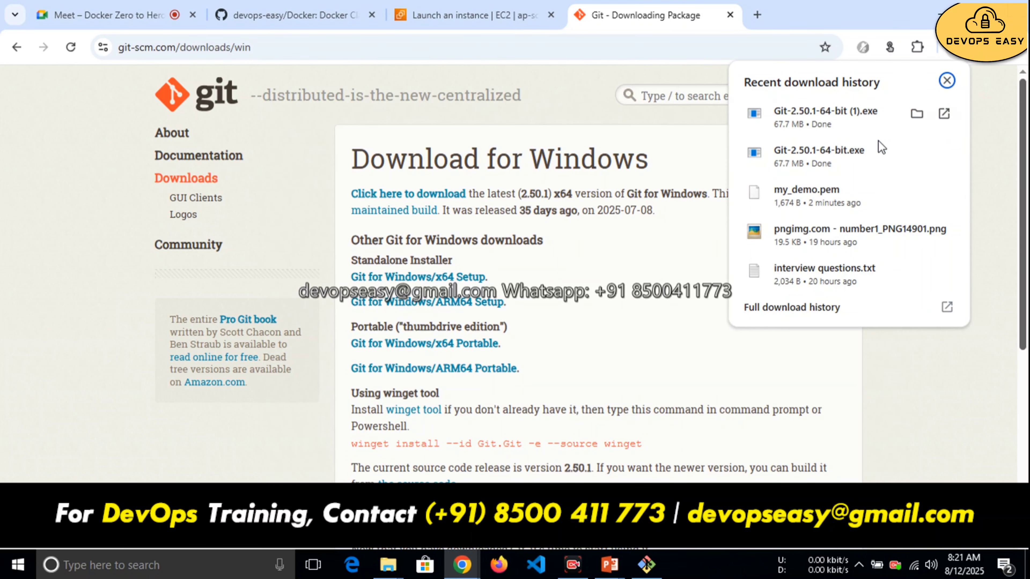
left_click(913, 154)
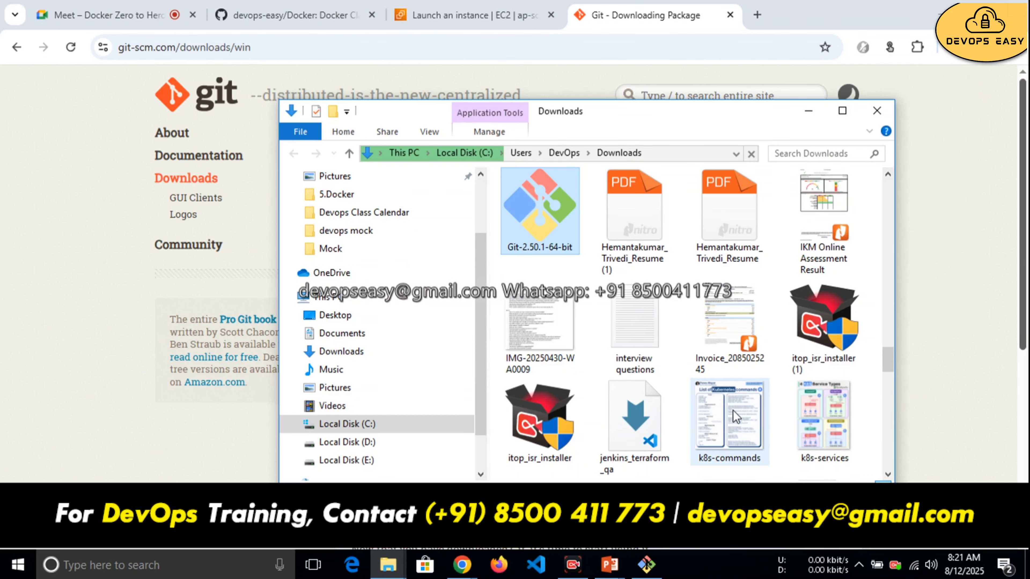
double_click(548, 227)
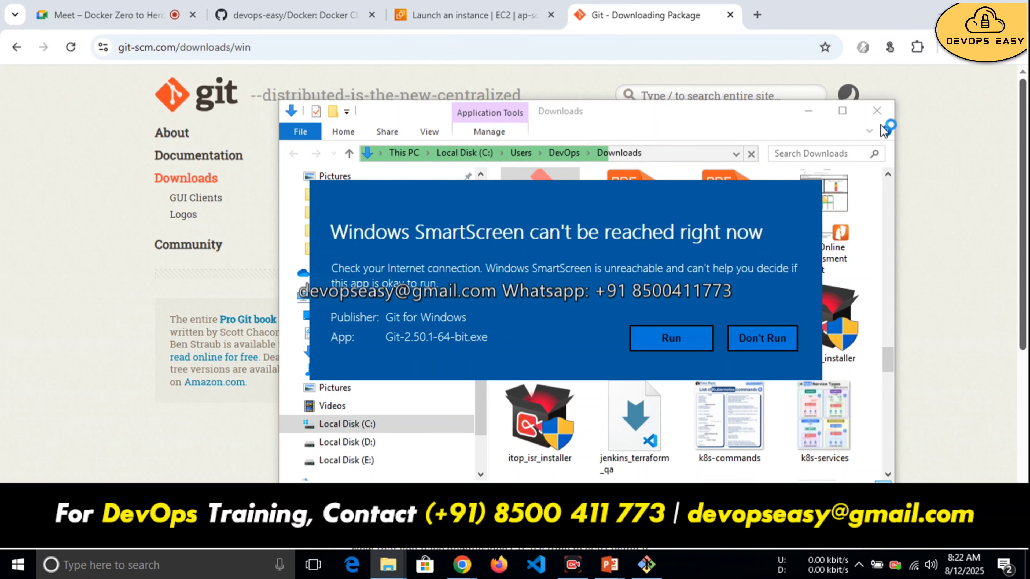
left_click(770, 341)
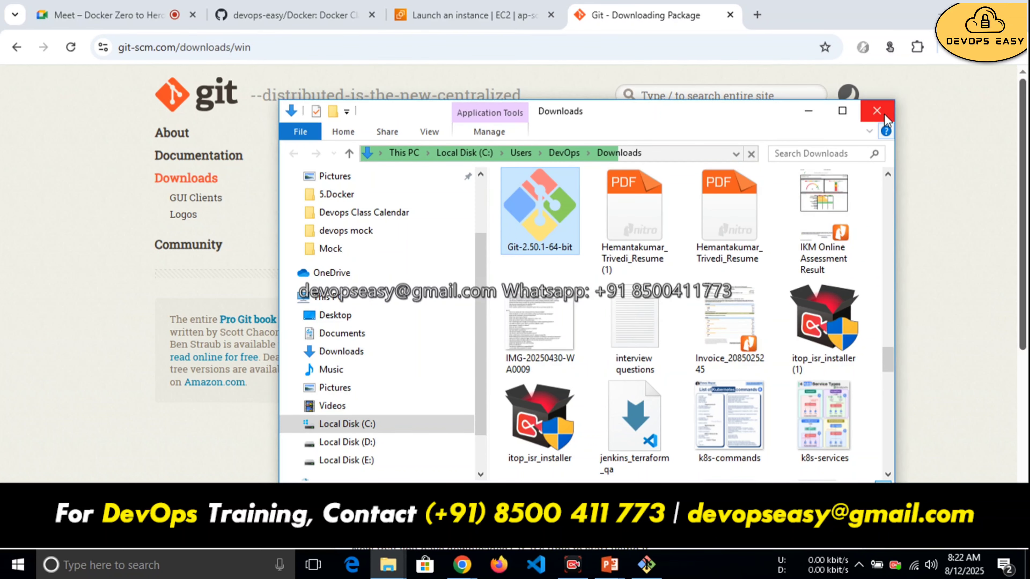
left_click(877, 111)
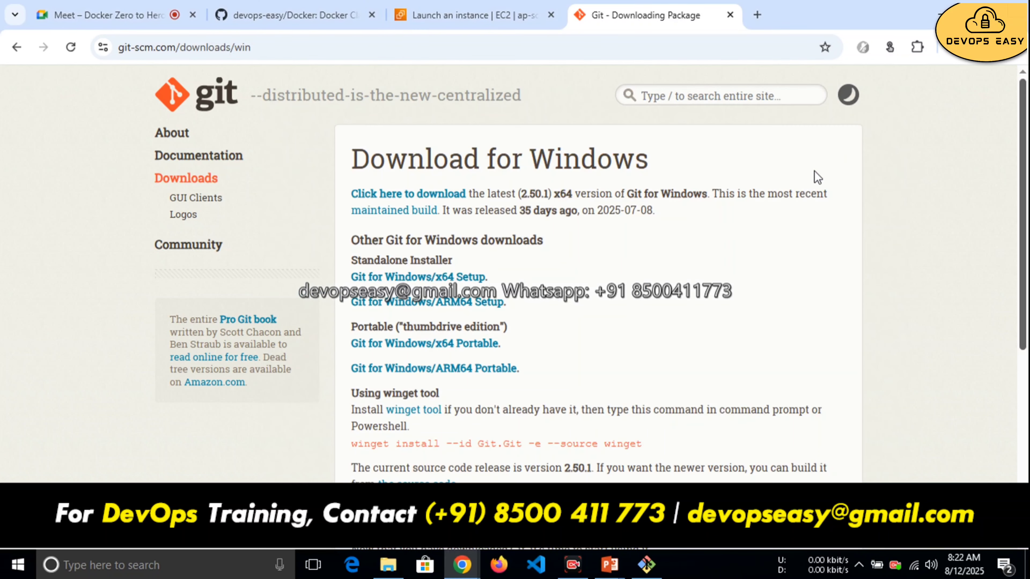
Step: Close the Git download page and check the 5.Docker folder's context options for Git Bash and VS Code
left_click(730, 15)
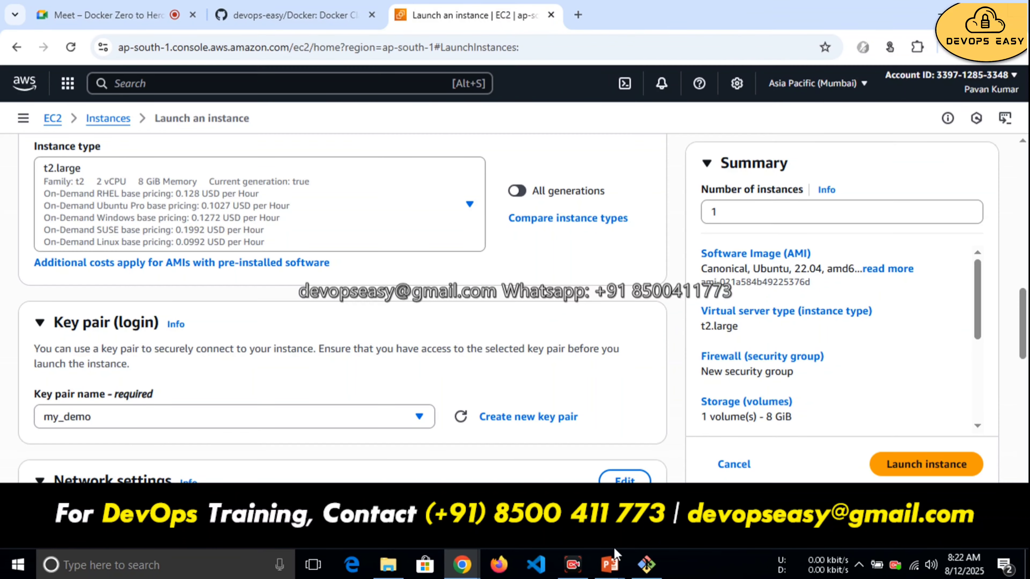
left_click(389, 565)
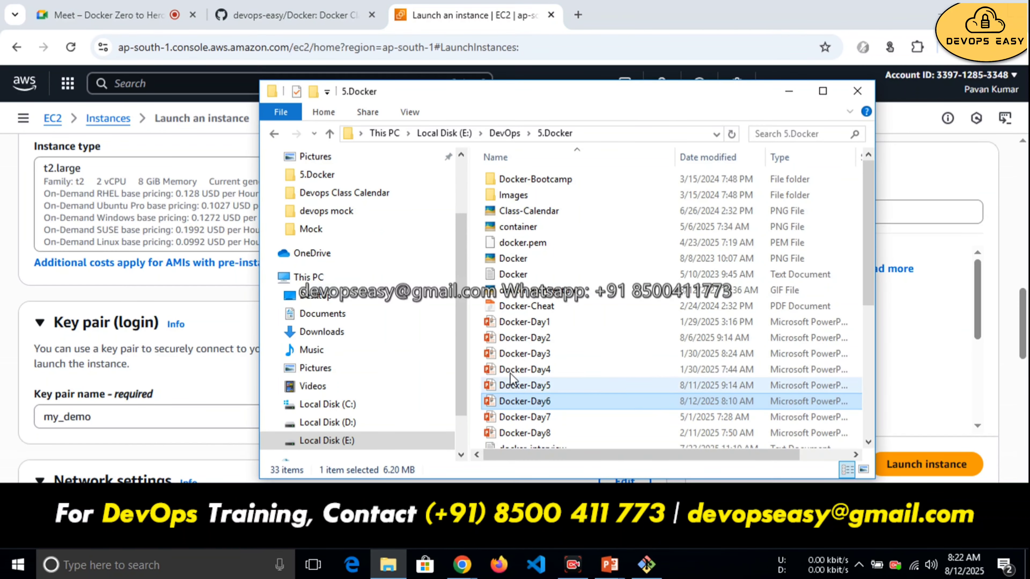
right_click(473, 357)
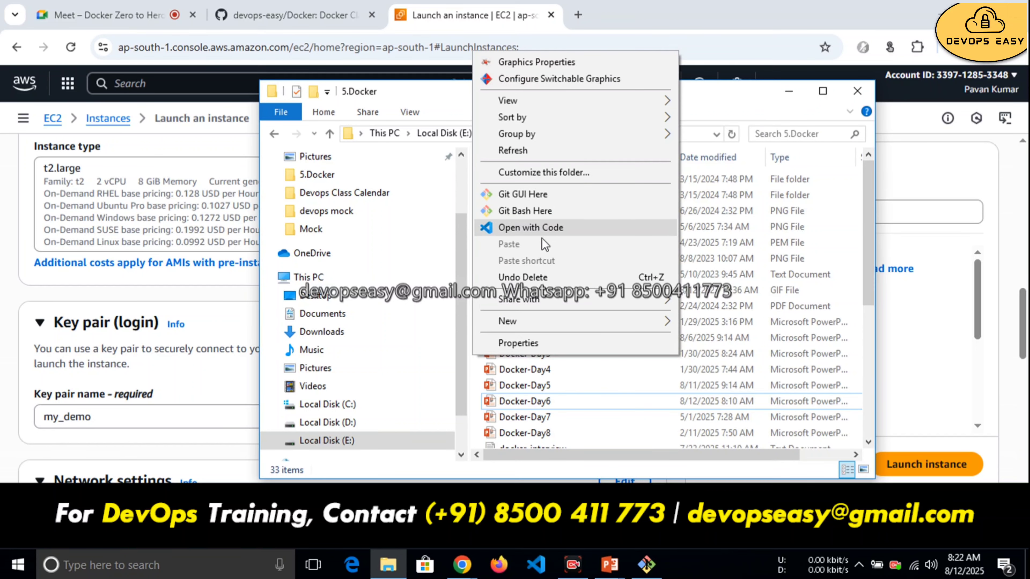
left_click(585, 12)
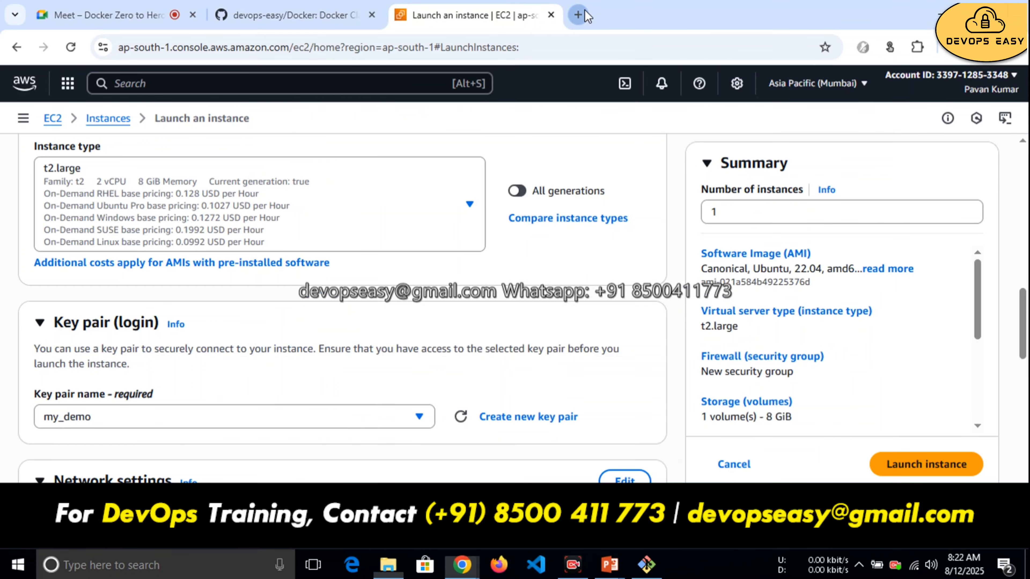
Step: Search the web for vscode download for windows in a new browser tab and open the official Visual Studio Code download page
left_click(584, 13)
type("v")
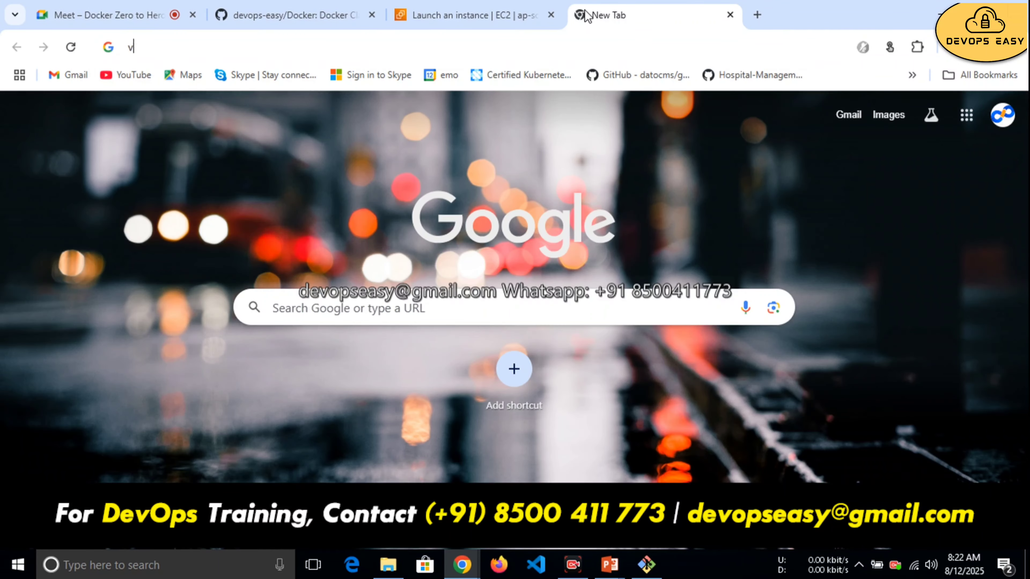
type("scode download")
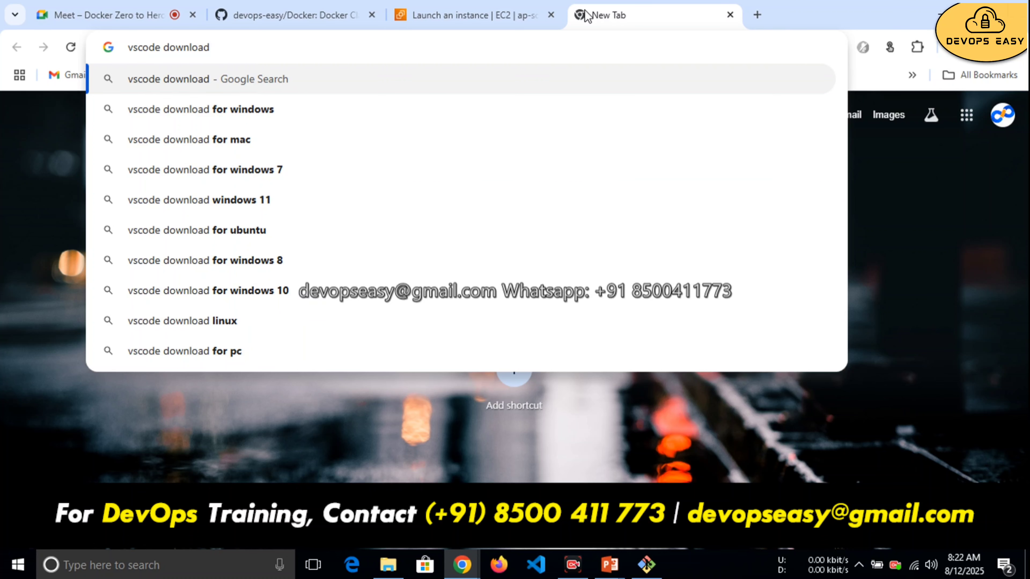
left_click(376, 100)
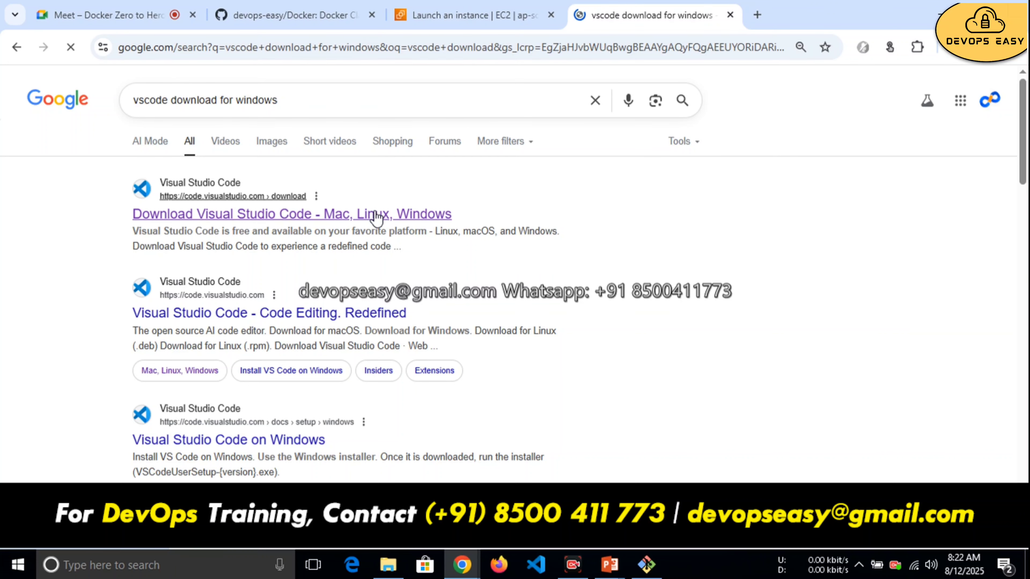
right_click(387, 218)
left_click(452, 227)
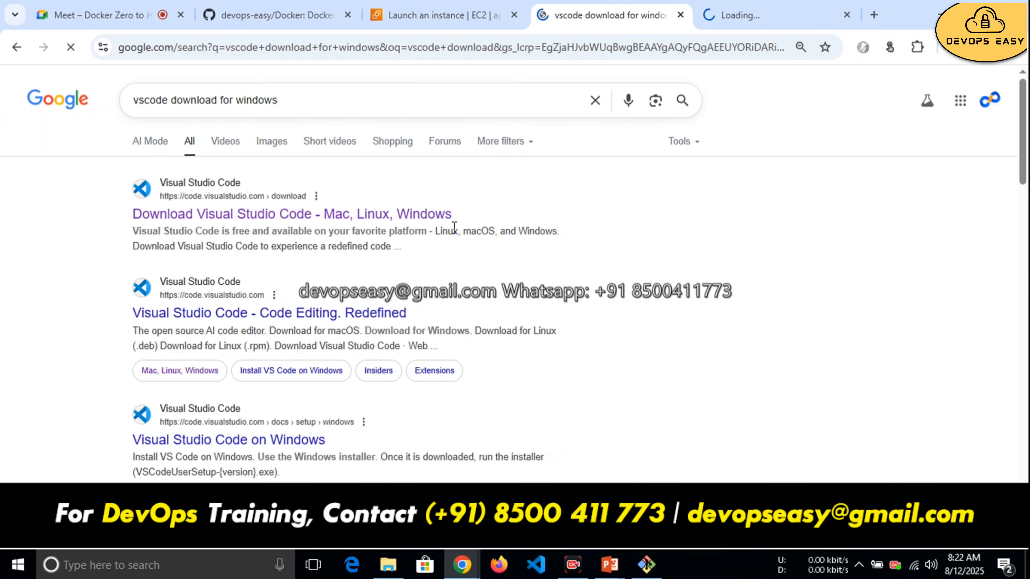
left_click(786, 15)
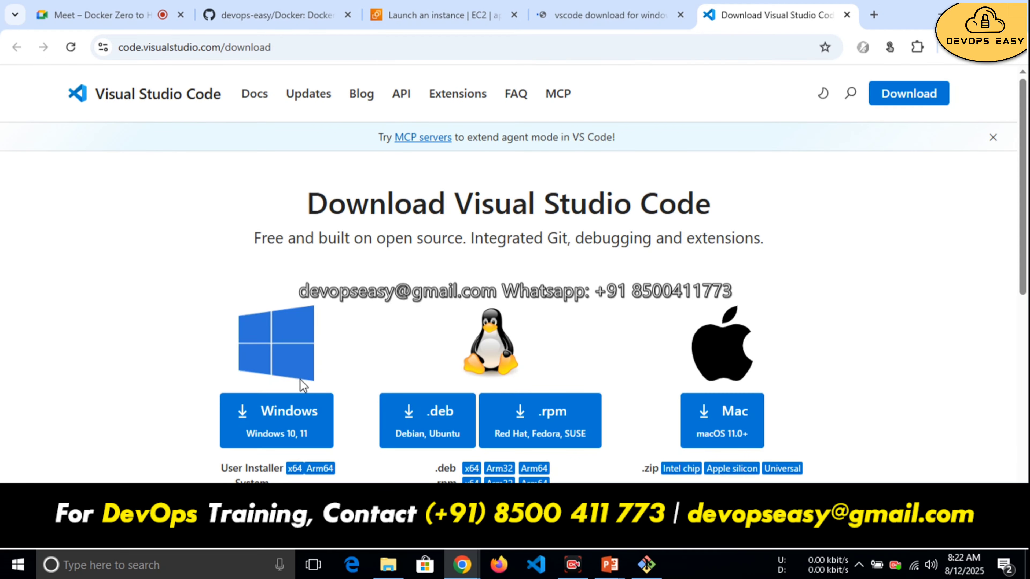
Step: Download the Visual Studio Code installer for Windows 10, 11 and show the recent downloads
left_click(281, 426)
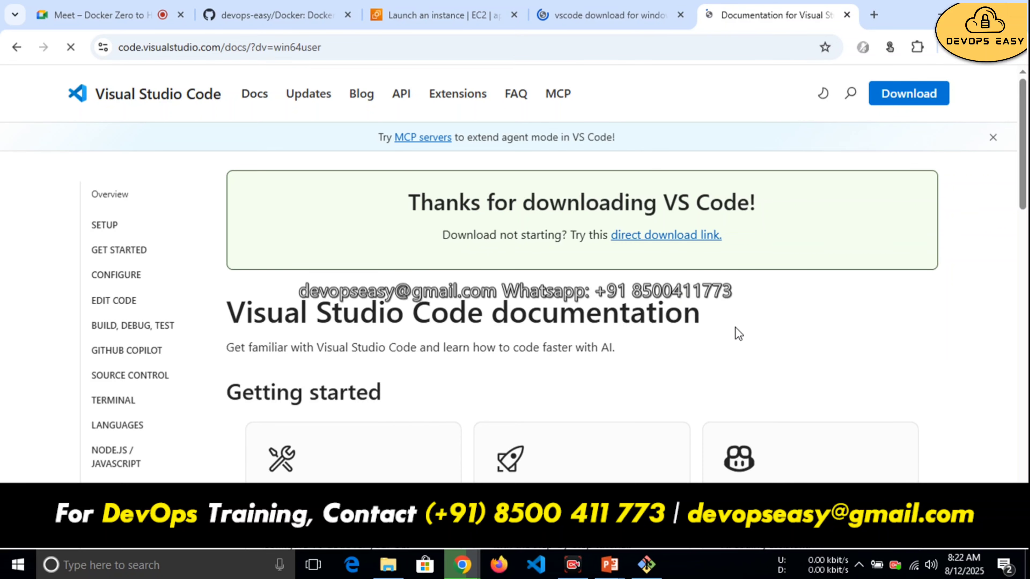
mouse_move(1027, 165)
left_mouse_down()
mouse_move(1028, 326)
mouse_move(1028, 163)
left_mouse_up()
left_click(954, 47)
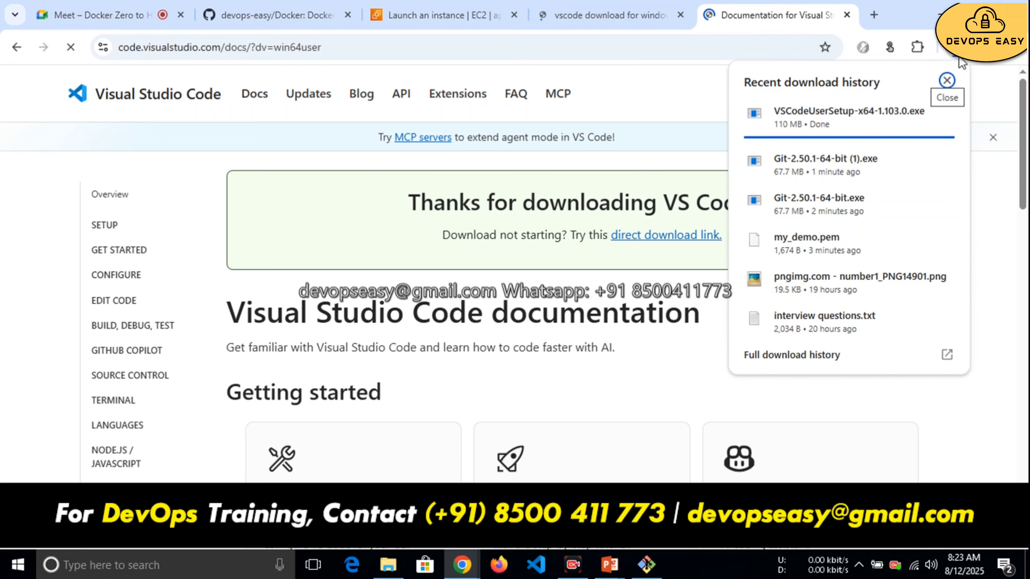
Step: Try opening VSCodeUserSetup-x64-1.103.0 from the Downloads folder, decline to run it, and put away the folder window and VS Code page
left_click(917, 114)
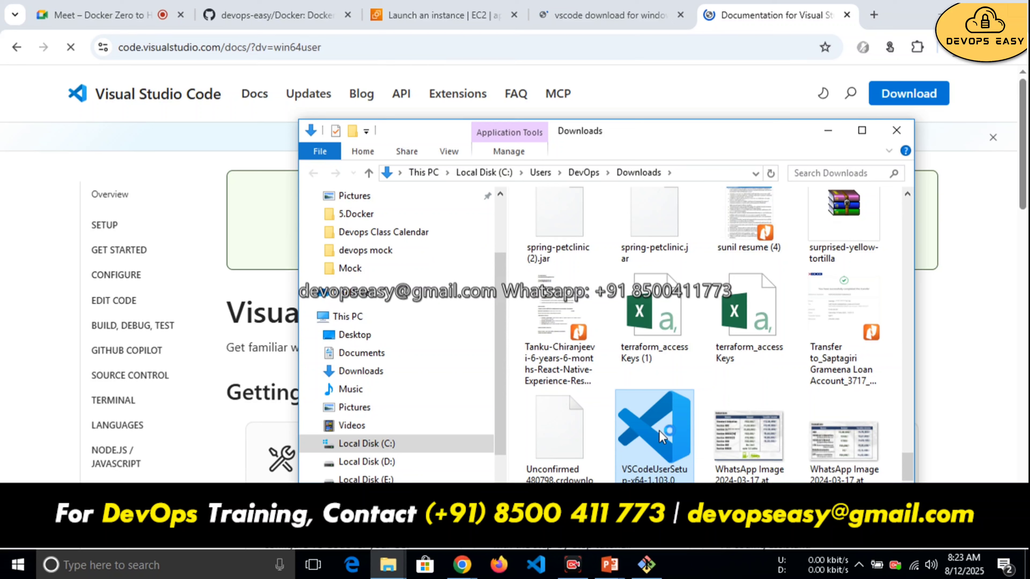
left_click(537, 563)
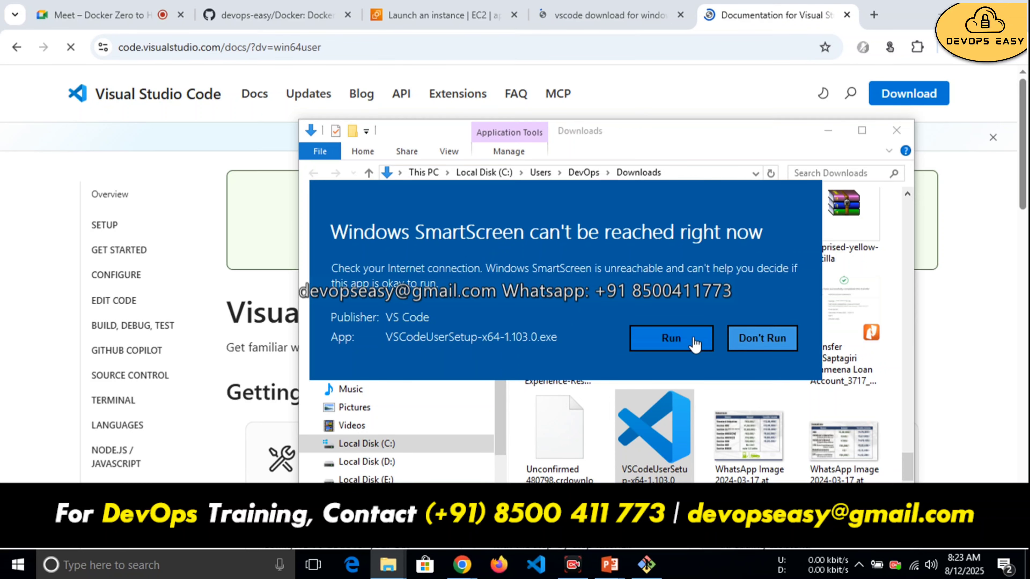
left_click(755, 343)
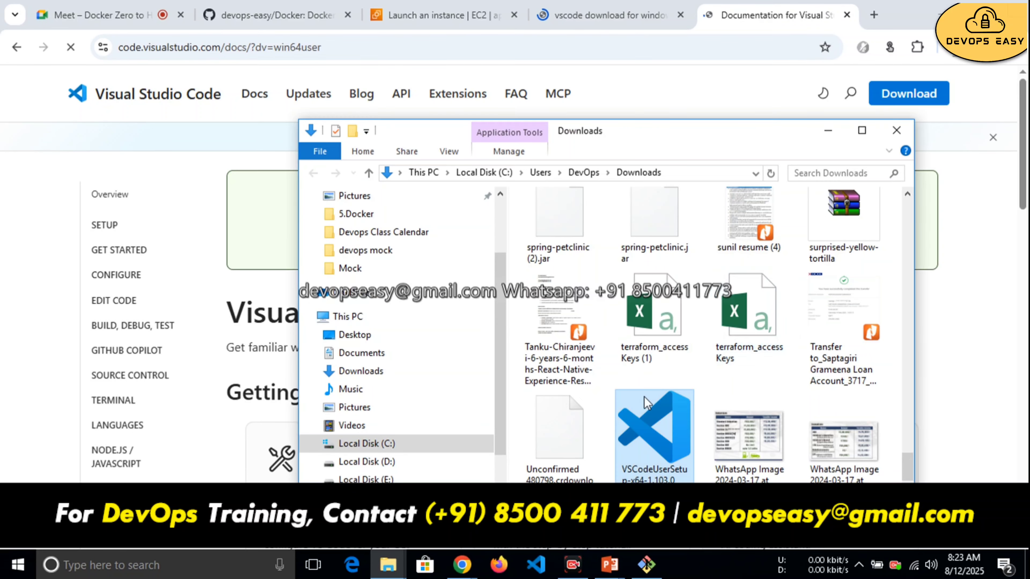
left_click(828, 131)
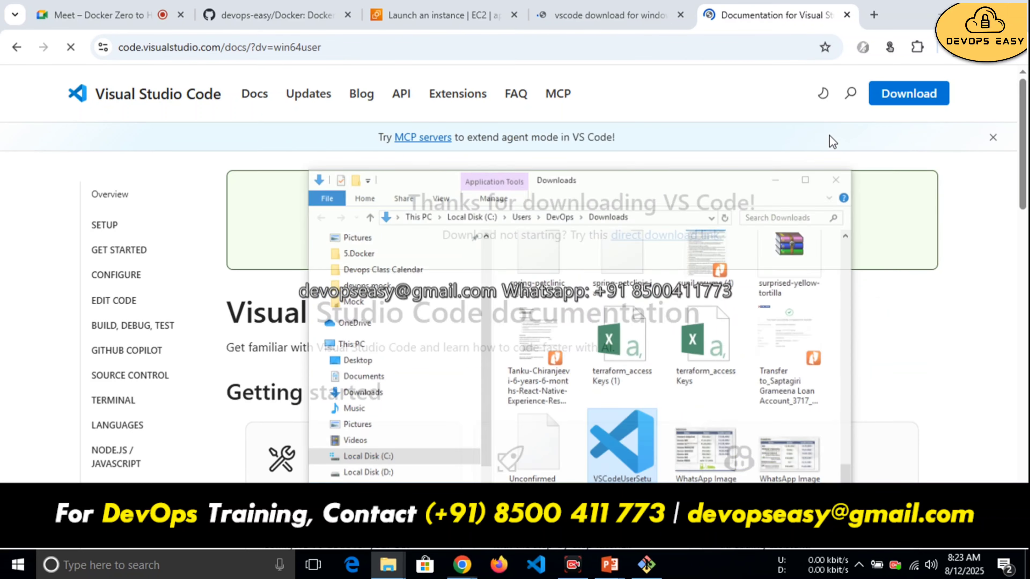
left_click(847, 14)
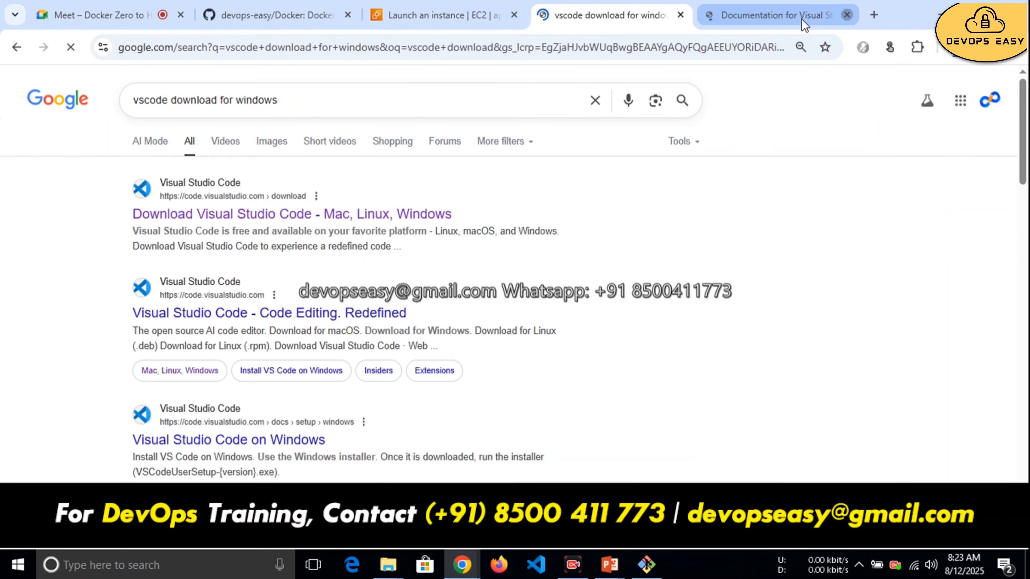
Step: Open a Git Bash terminal in the Downloads folder and minimize it
mouse_move(394, 572)
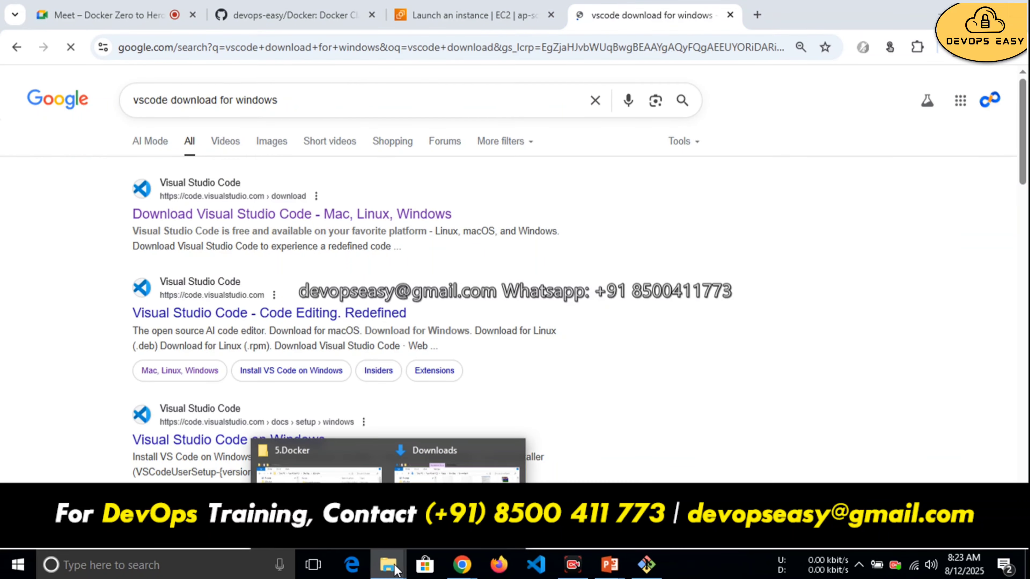
left_click(305, 458)
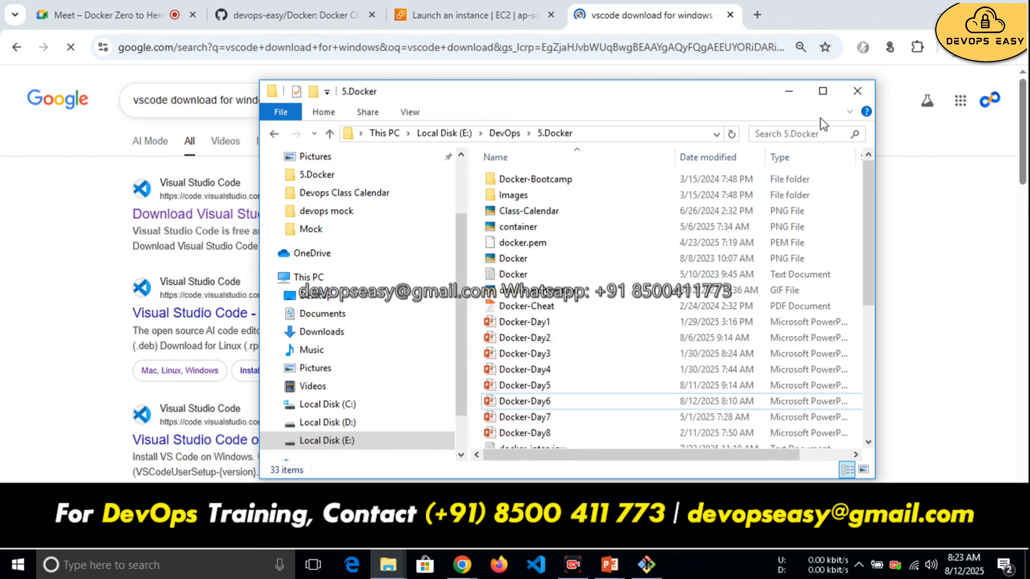
left_click(788, 91)
mouse_move(385, 572)
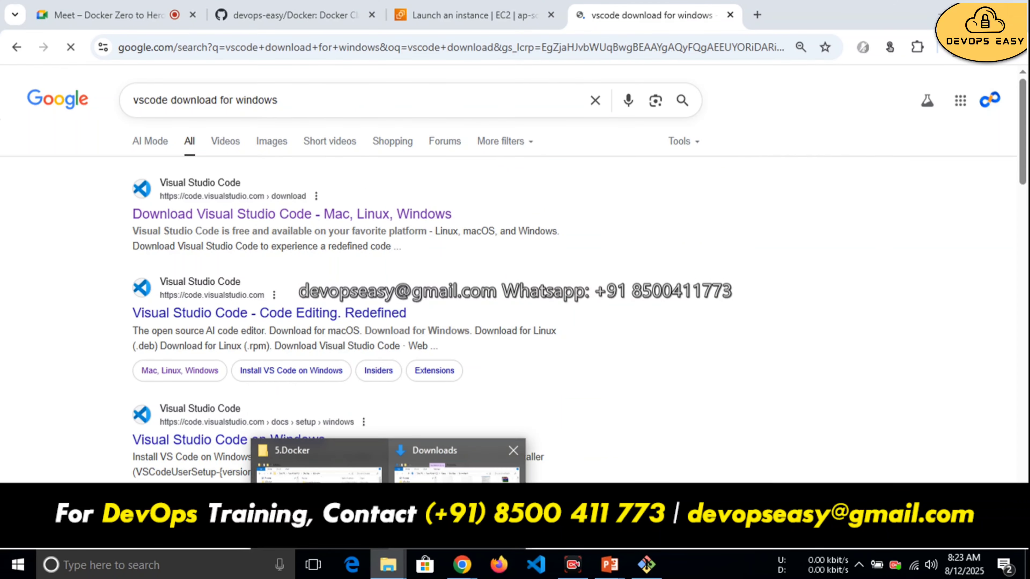
left_click(454, 466)
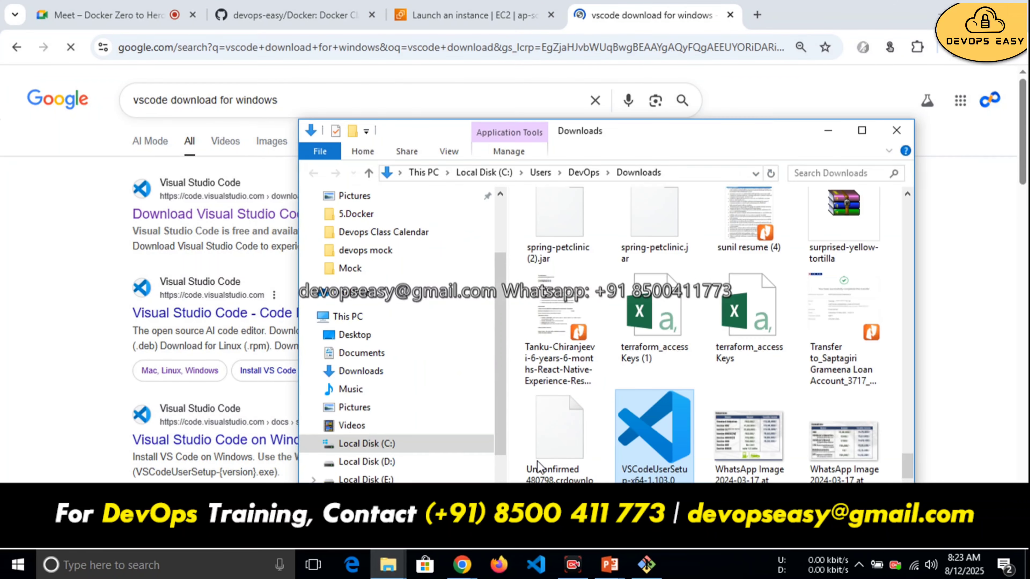
right_click(520, 386)
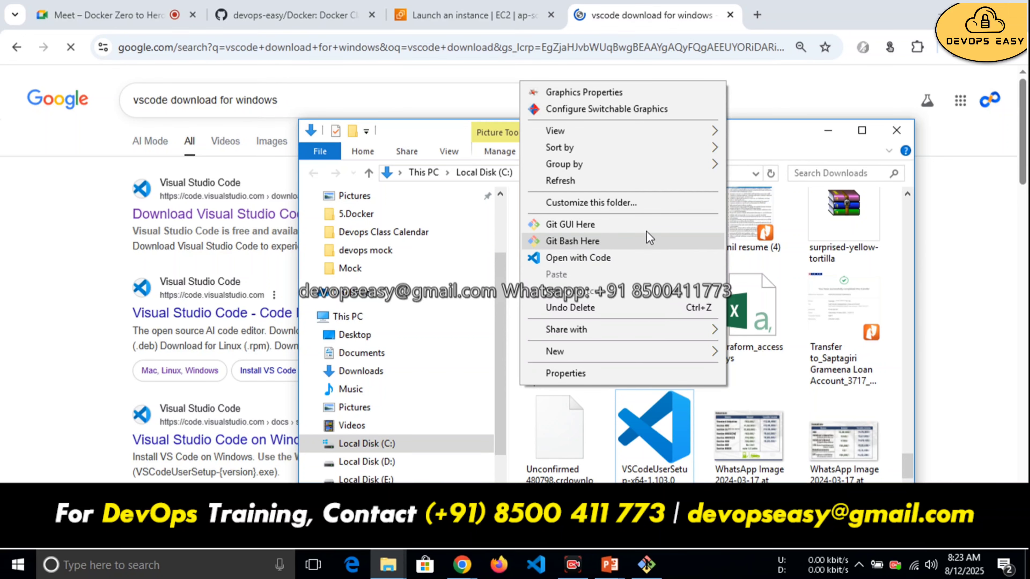
left_click(601, 242)
left_click(651, 574)
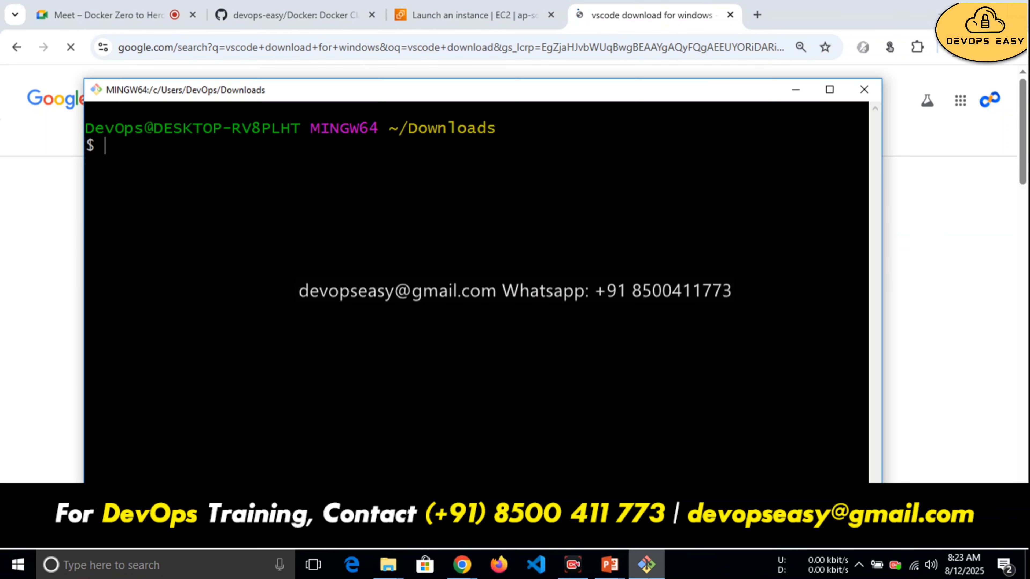
left_click(651, 574)
Step: Return to the EC2 Launch an instance page and open its network settings for editing
left_click(473, 16)
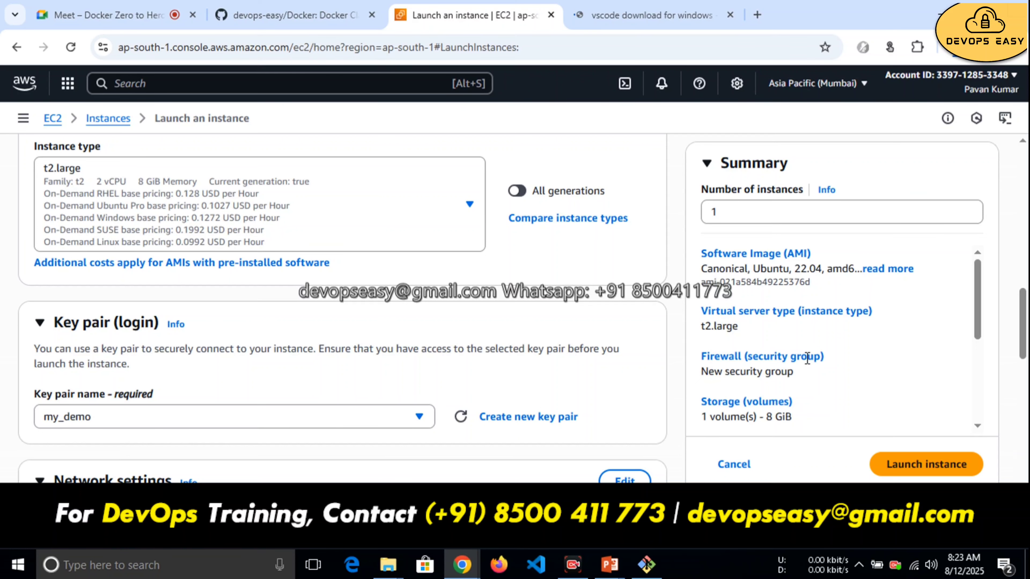
left_click_drag(1024, 329, 1026, 385)
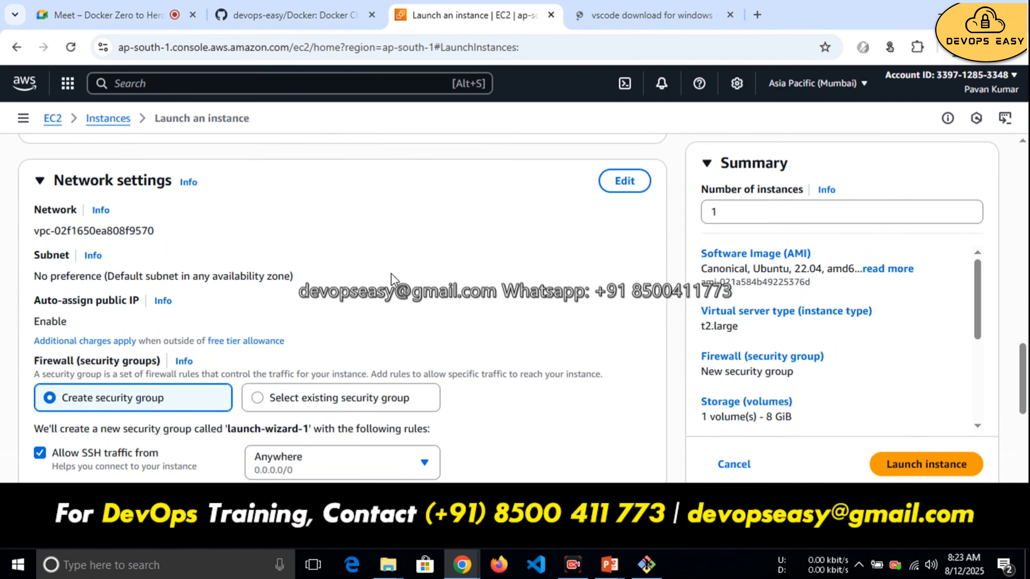
left_click(626, 182)
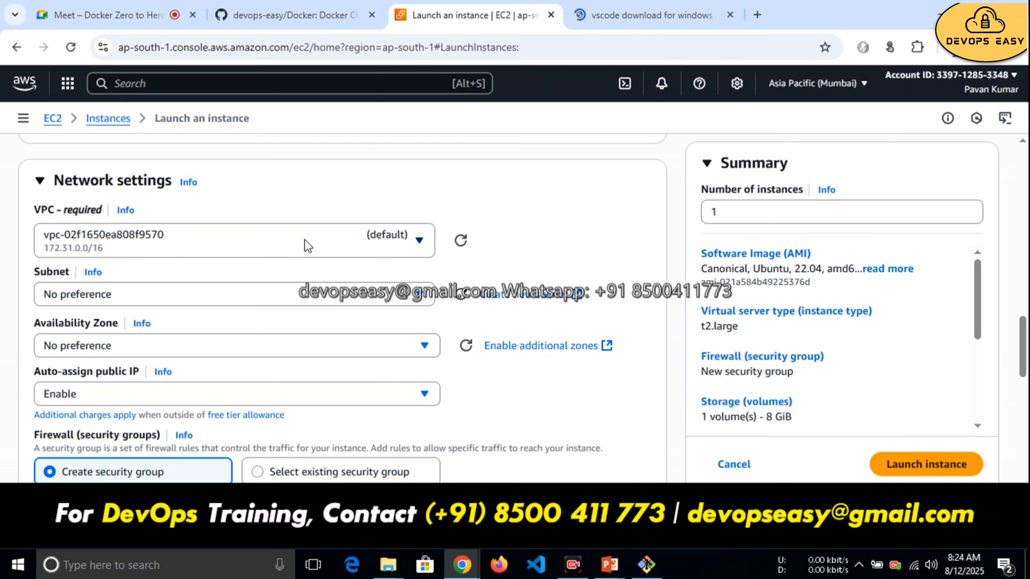
Step: Examine the available subnets and availability zones, keeping both set to No preference
left_click(373, 297)
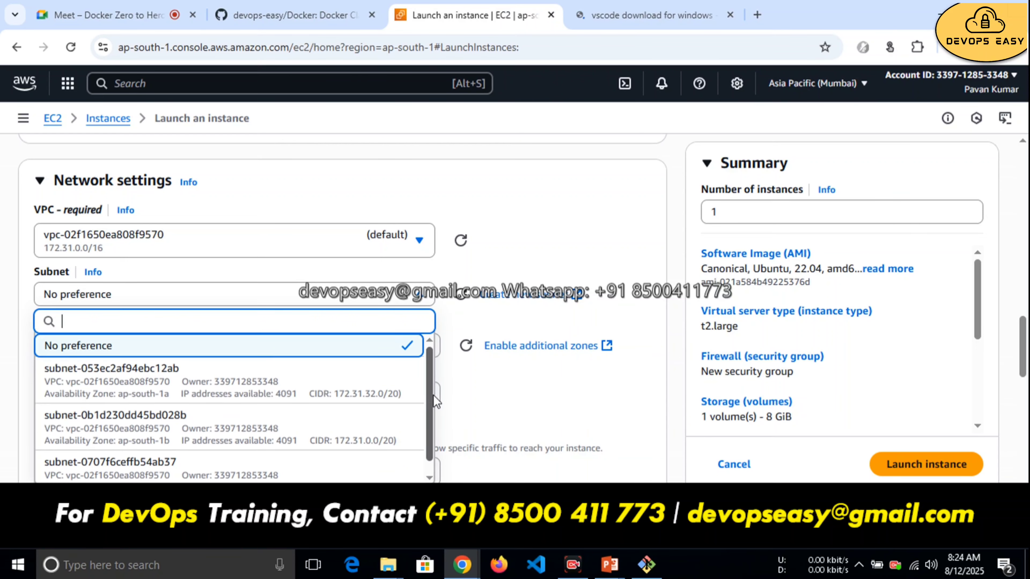
scroll(432, 400, "down", 1)
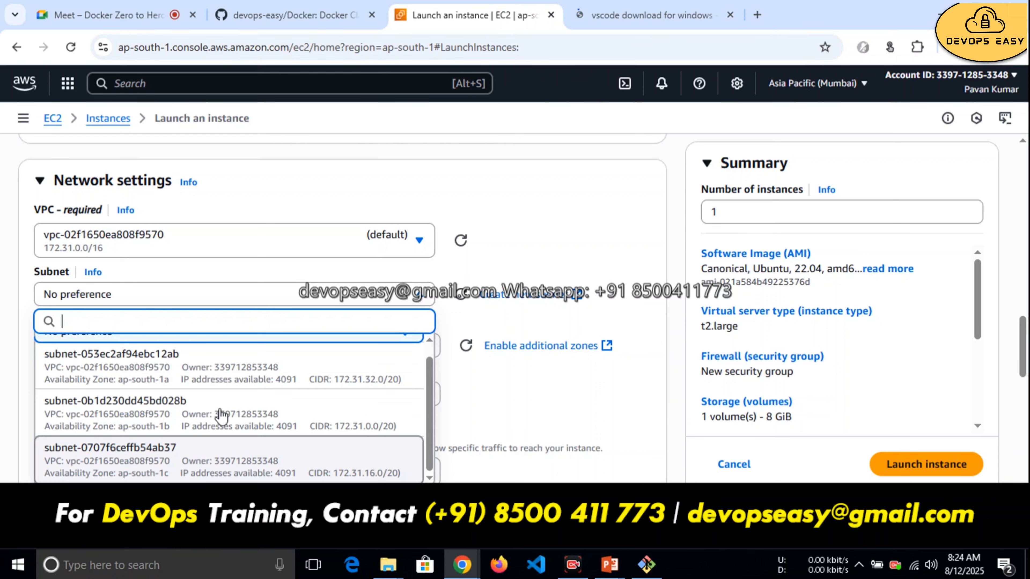
left_click(373, 299)
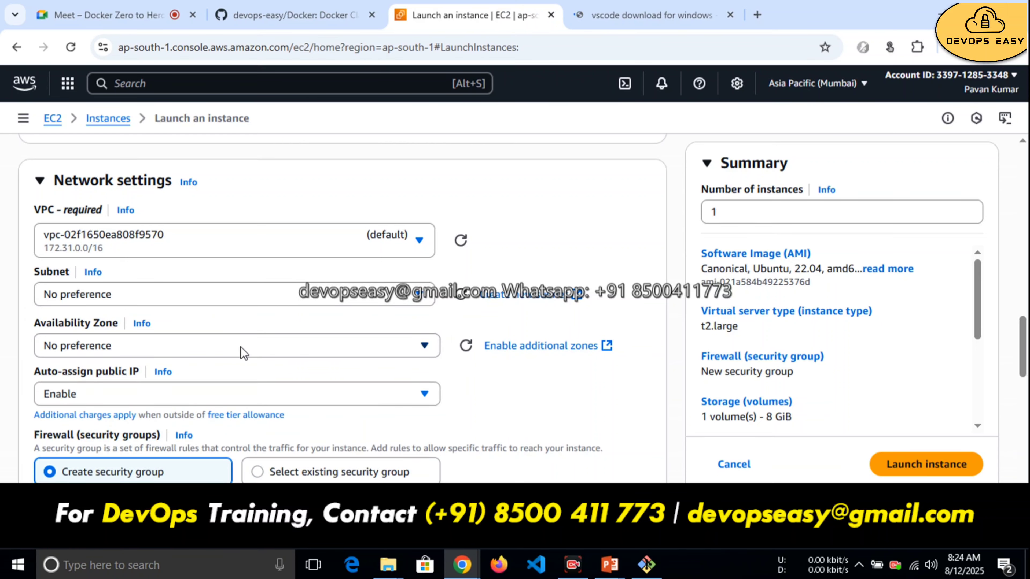
left_click(276, 348)
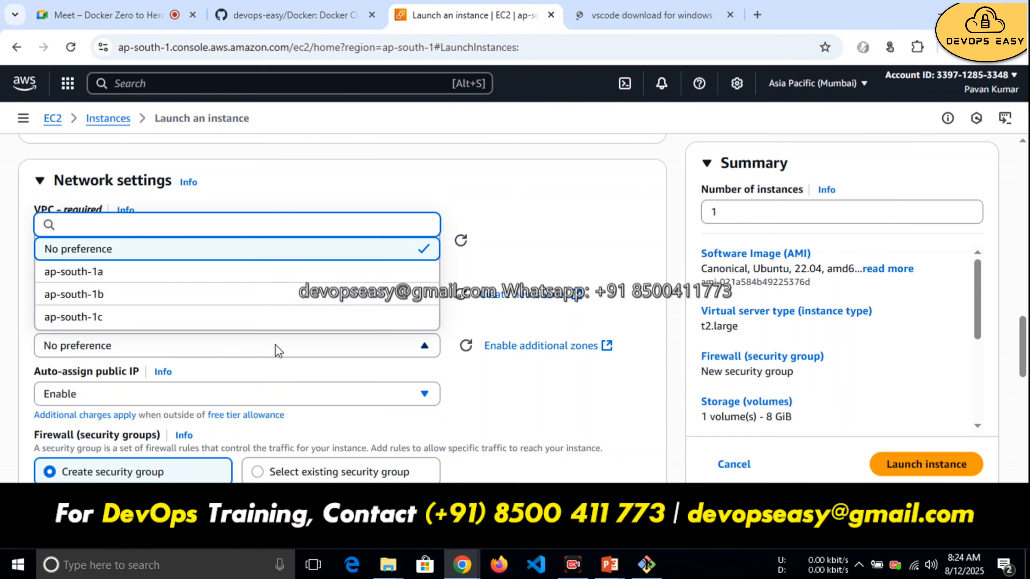
left_click(275, 349)
left_click(276, 349)
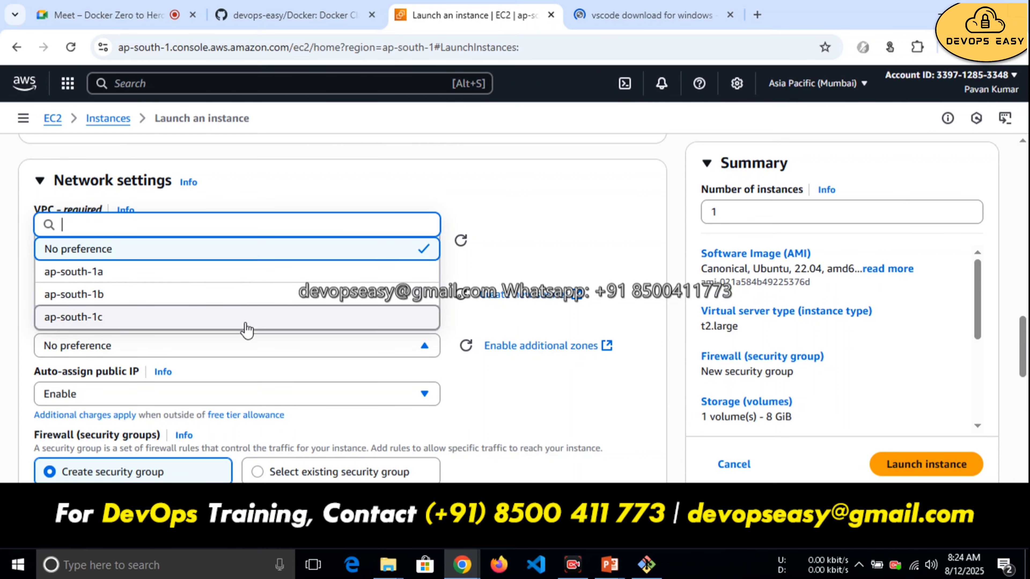
left_click(243, 349)
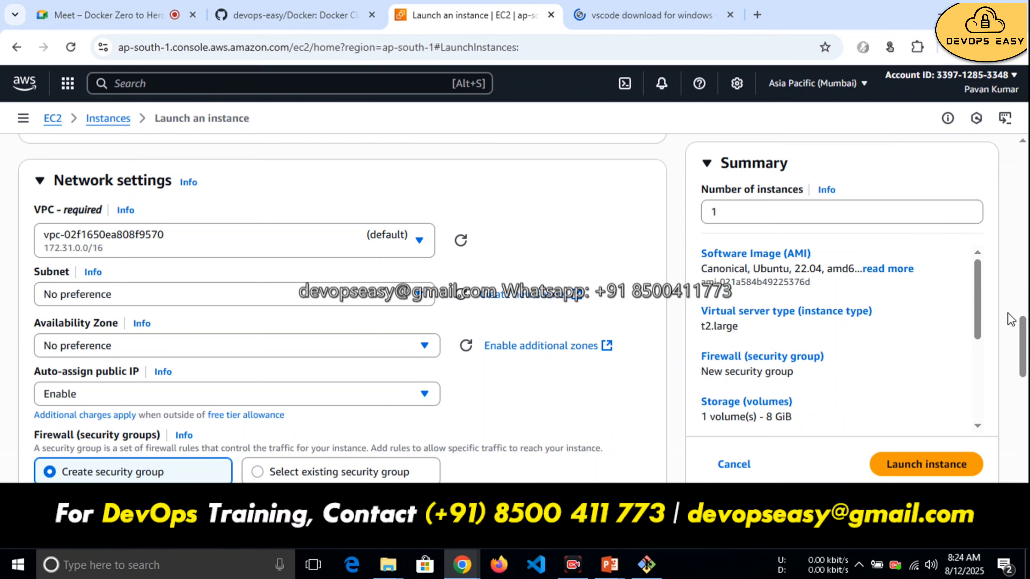
Step: Switch the firewall to an existing security group and select All-Traffic
scroll(1022, 325, "down", 4)
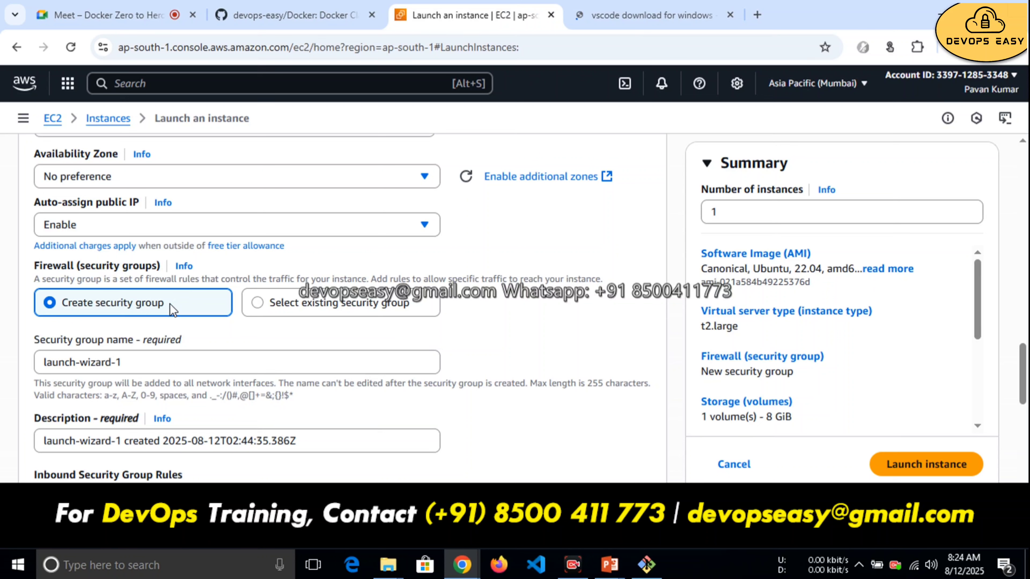
left_click(366, 308)
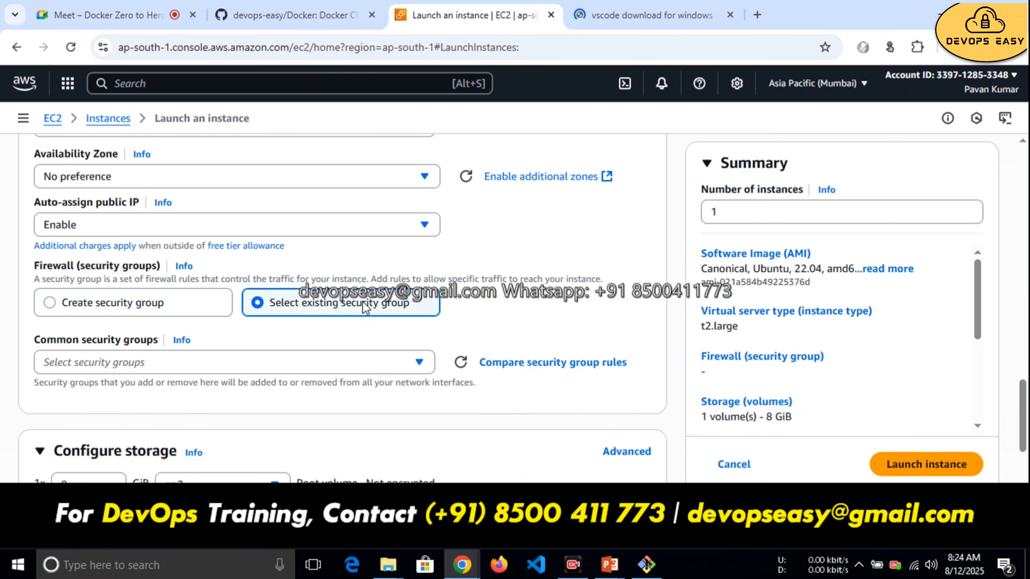
left_click(319, 369)
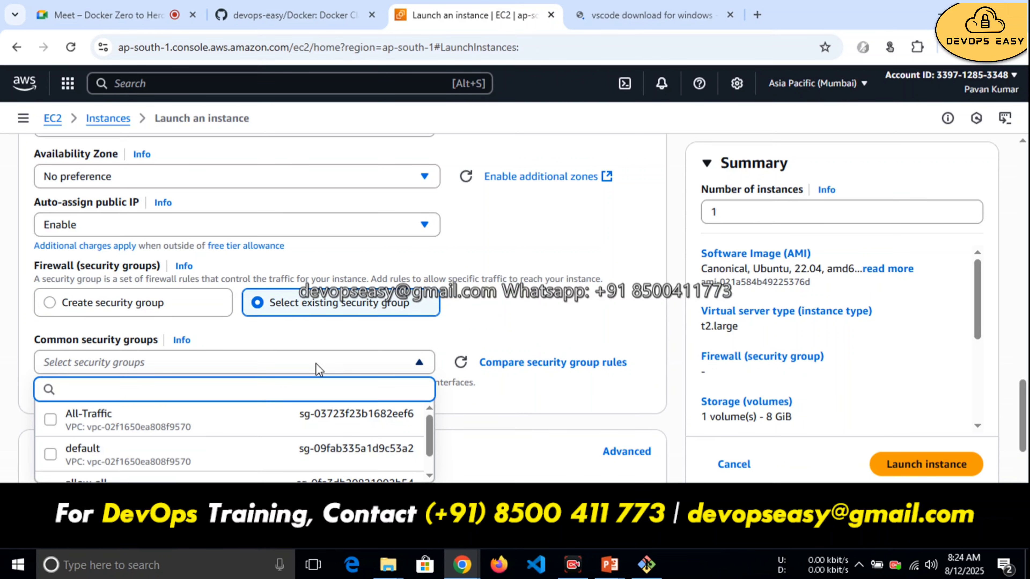
left_click(51, 422)
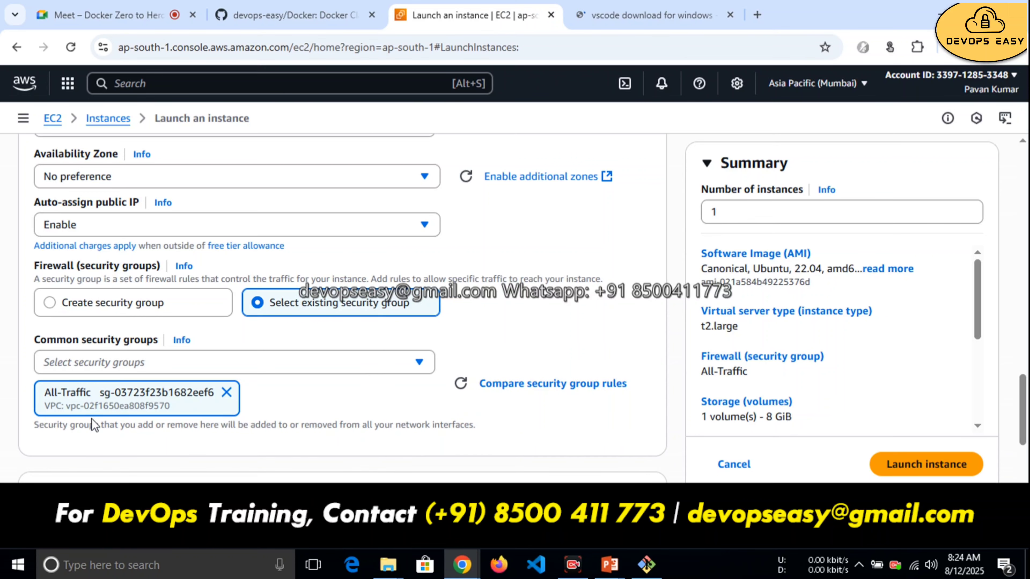
Step: Switch the firewall to creating a new security group and name it Allow-All-Traffic
left_click(227, 392)
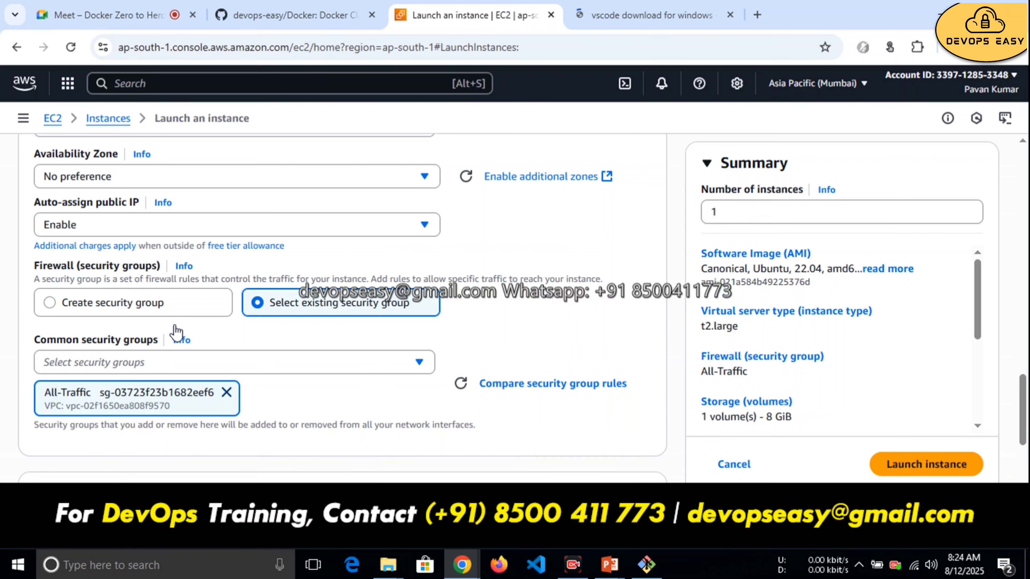
left_click(101, 308)
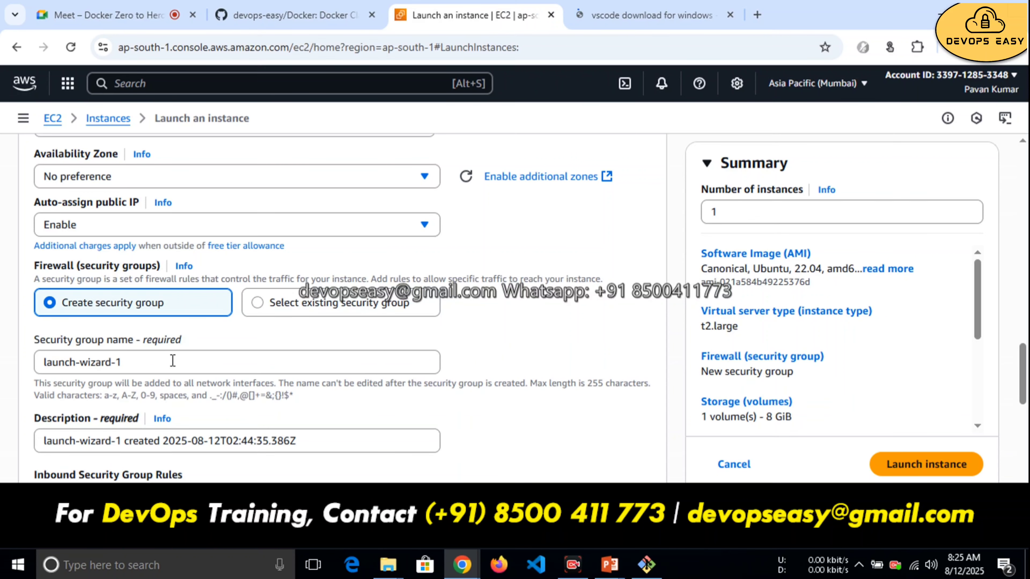
left_click_drag(137, 358, 16, 362)
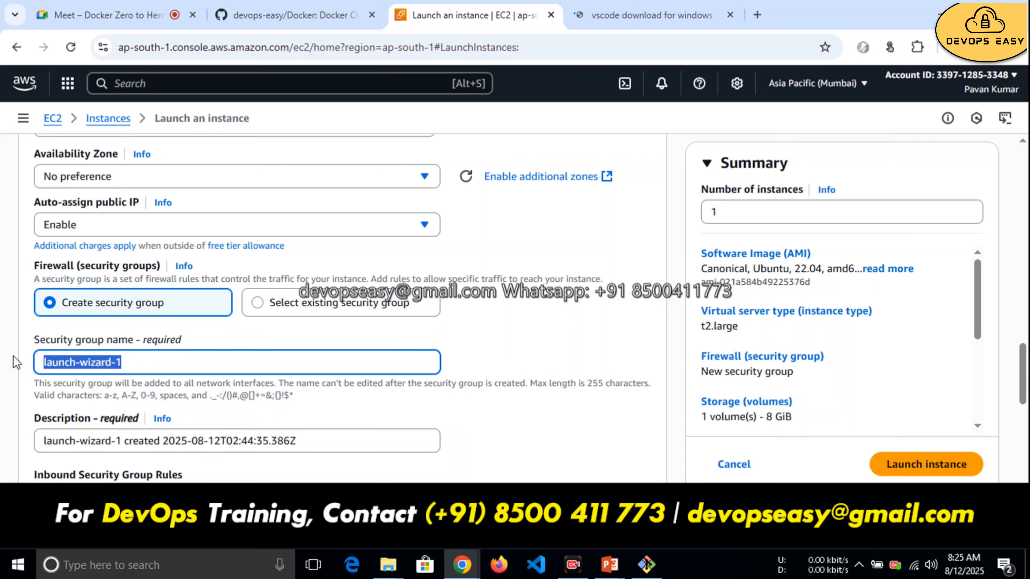
type("All")
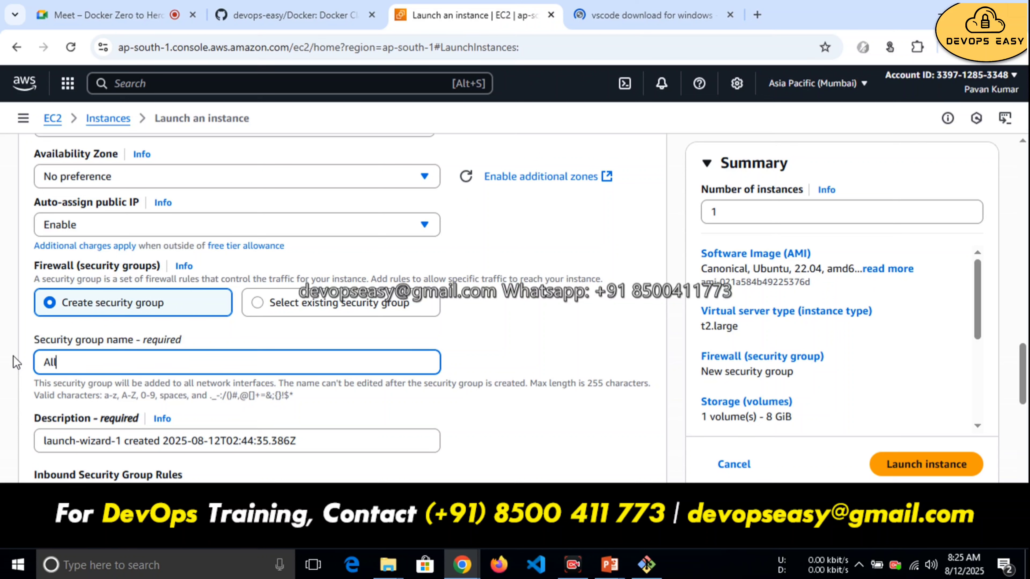
type("ow-All-Tra")
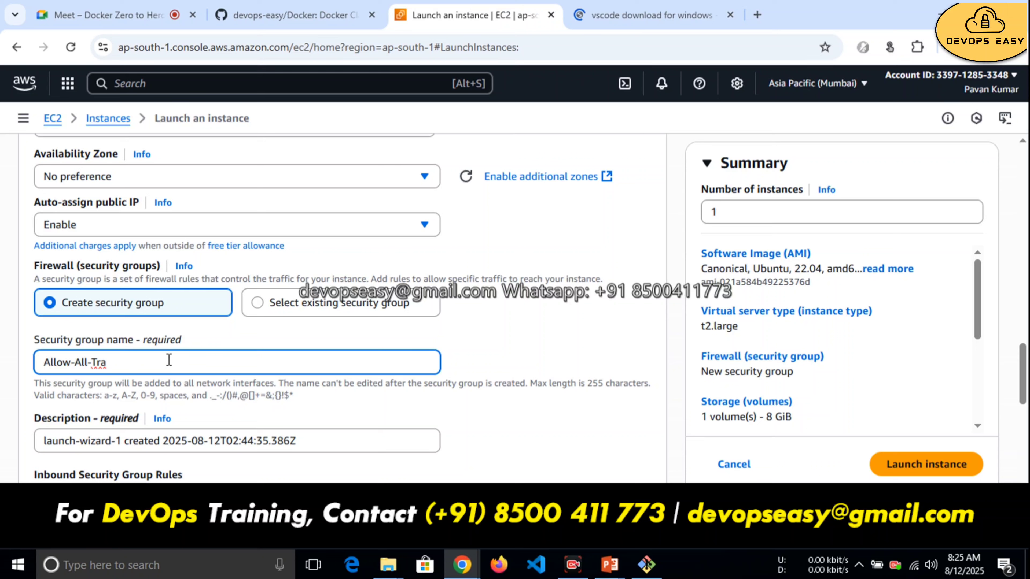
type("ffic")
Step: Replace the security group's description with "Allowing all traafic from every"
left_click_drag(41, 439, 355, 443)
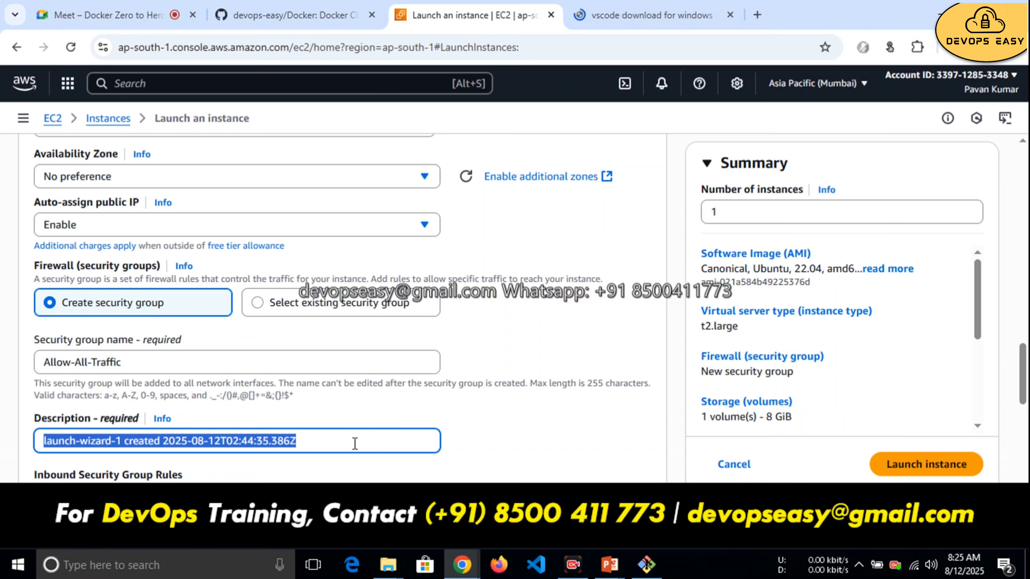
type("Allo")
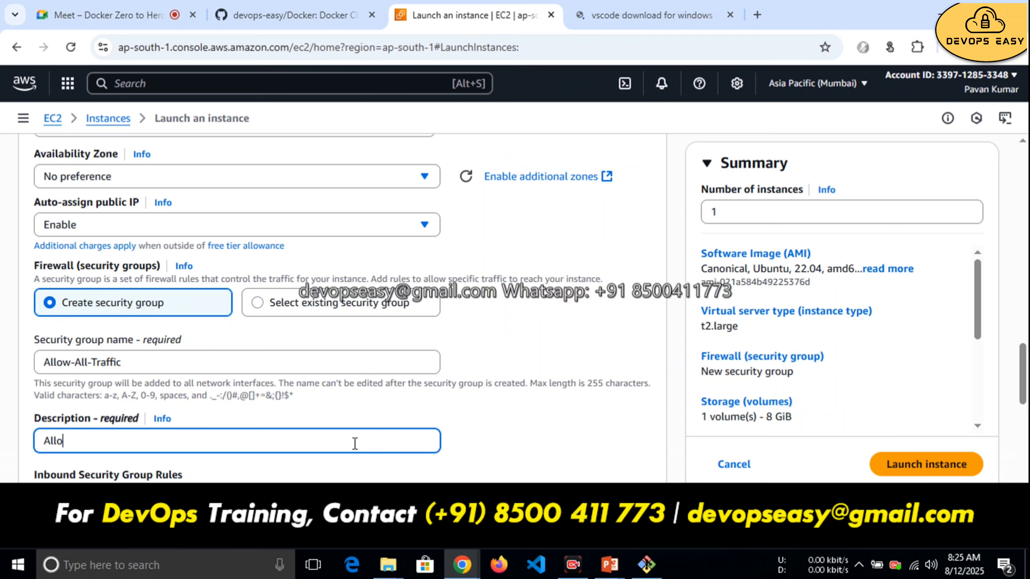
type("wing all traafice")
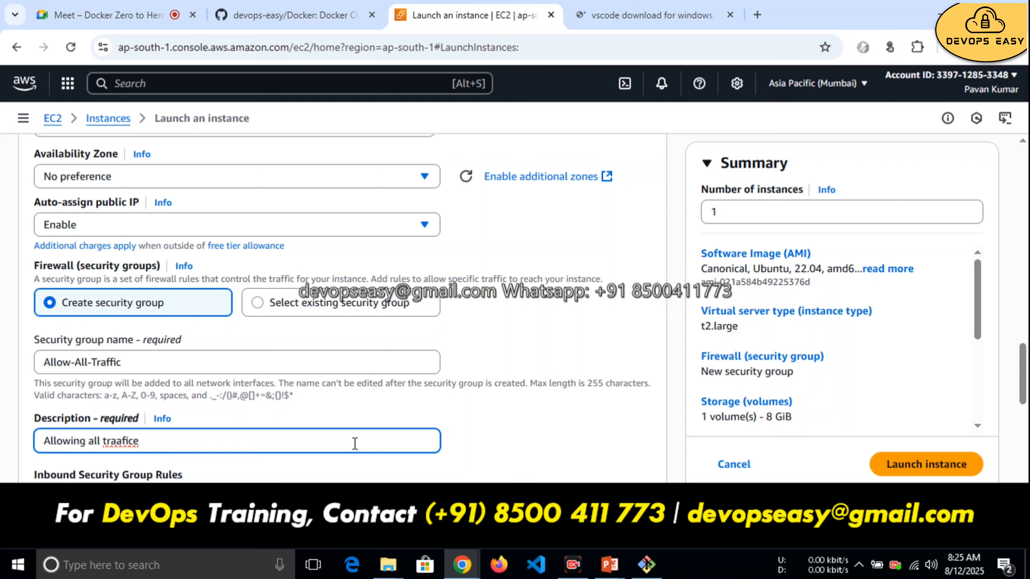
key("BackSpace")
type("from every")
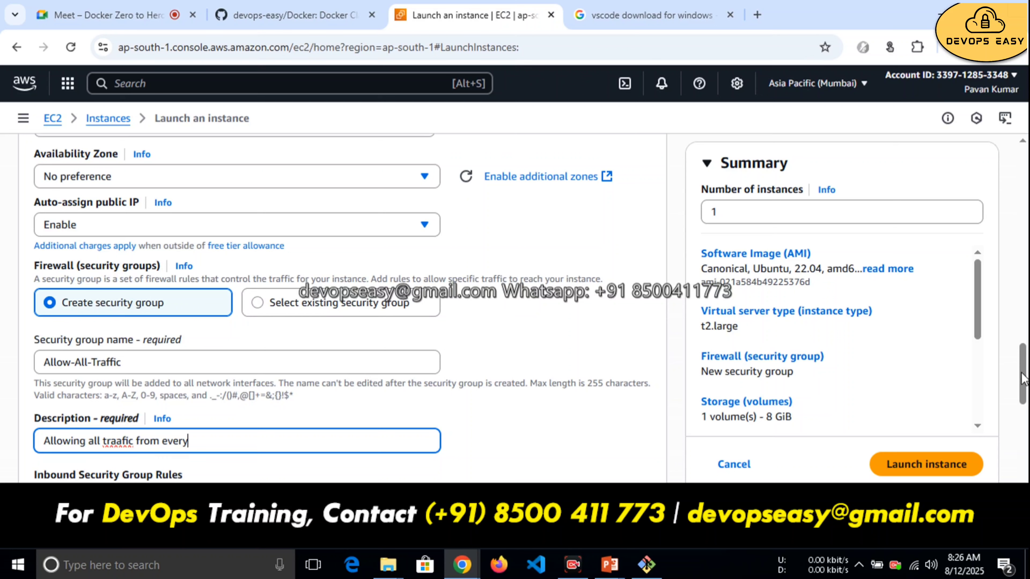
Step: Examine the source type and traffic type options of the first inbound rule, keeping ssh and Anywhere
left_click_drag(1026, 376, 1026, 423)
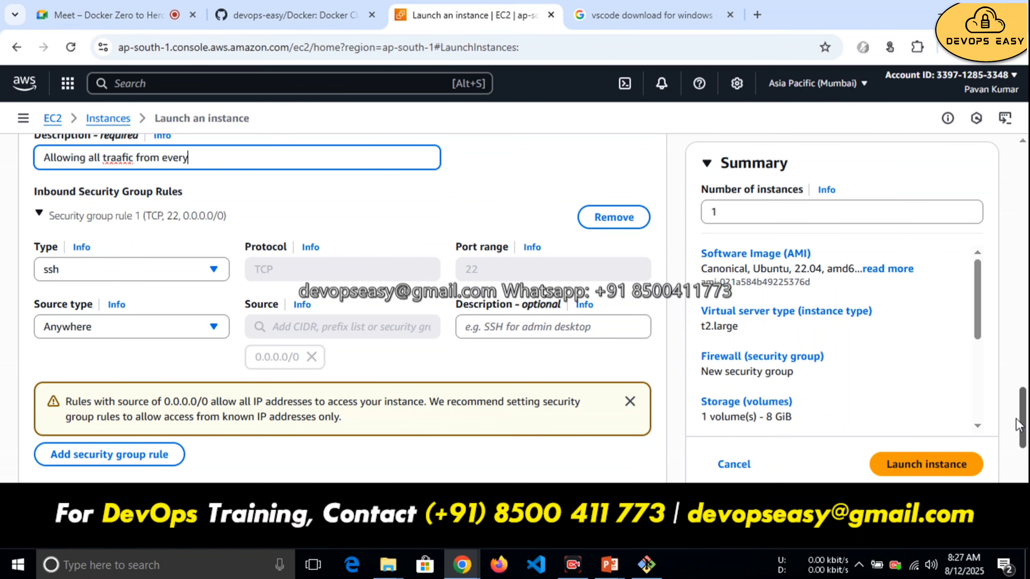
left_click(184, 336)
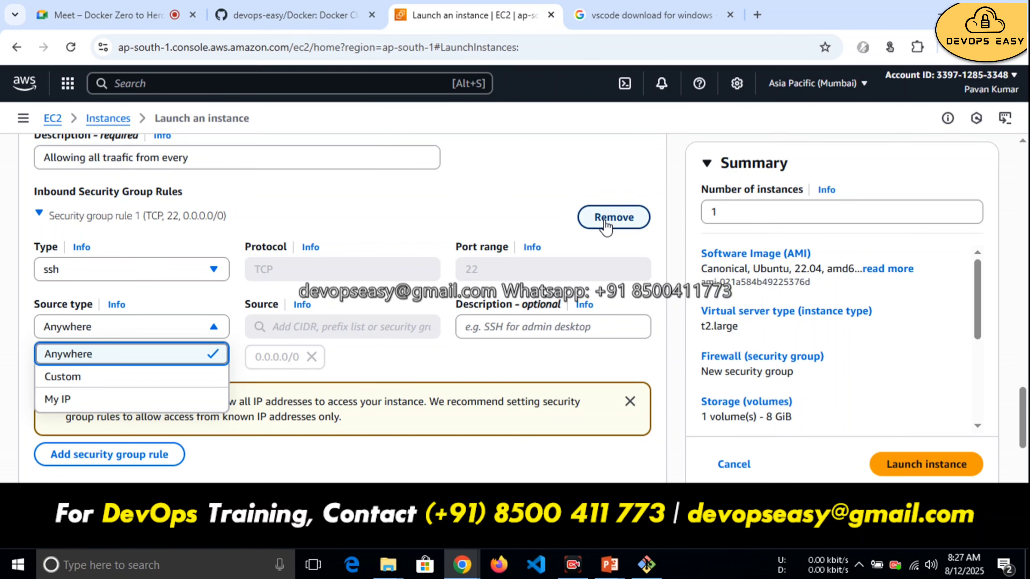
left_click(94, 277)
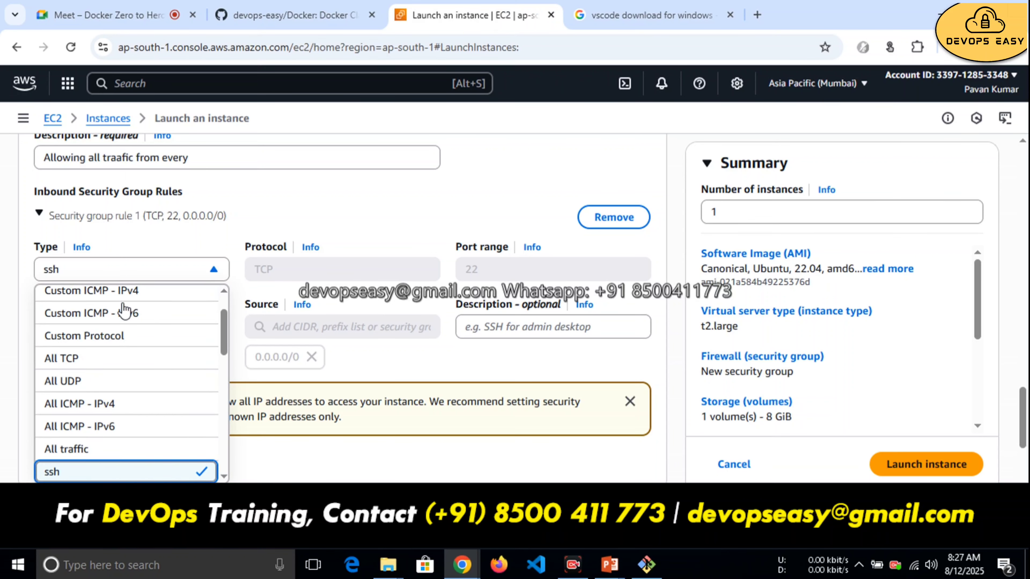
left_click(244, 277)
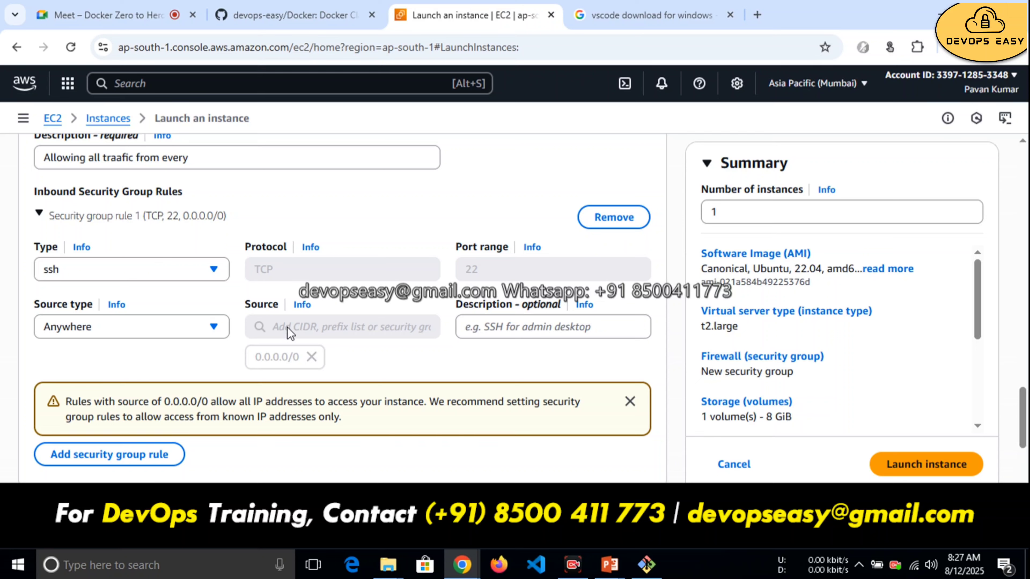
Step: Add a second inbound security group rule with source type Anywhere and dismiss the 0.0.0.0/0 access warning
left_click(91, 465)
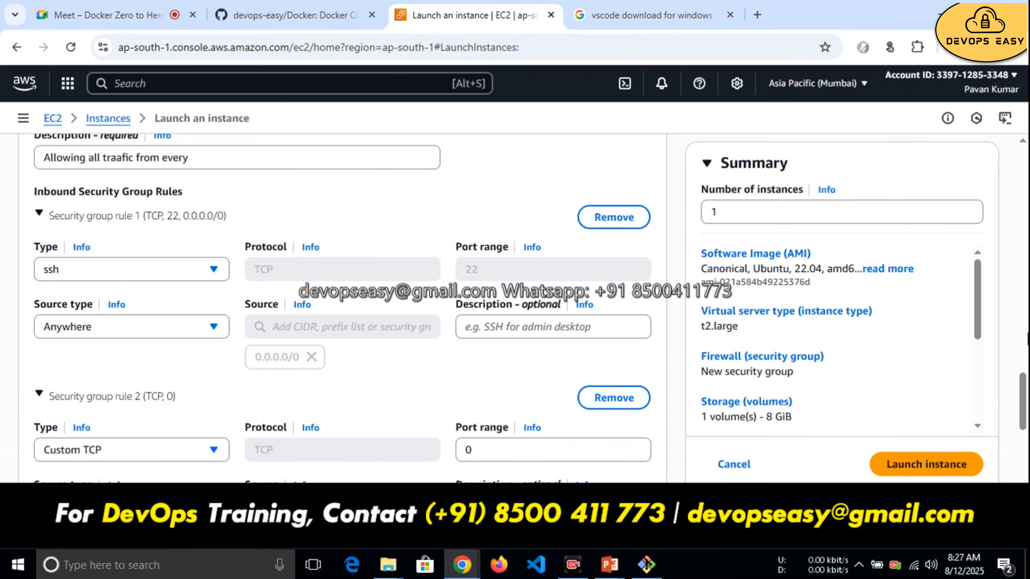
scroll(316, 434, "down", 4)
scroll(342, 365, "down", 1)
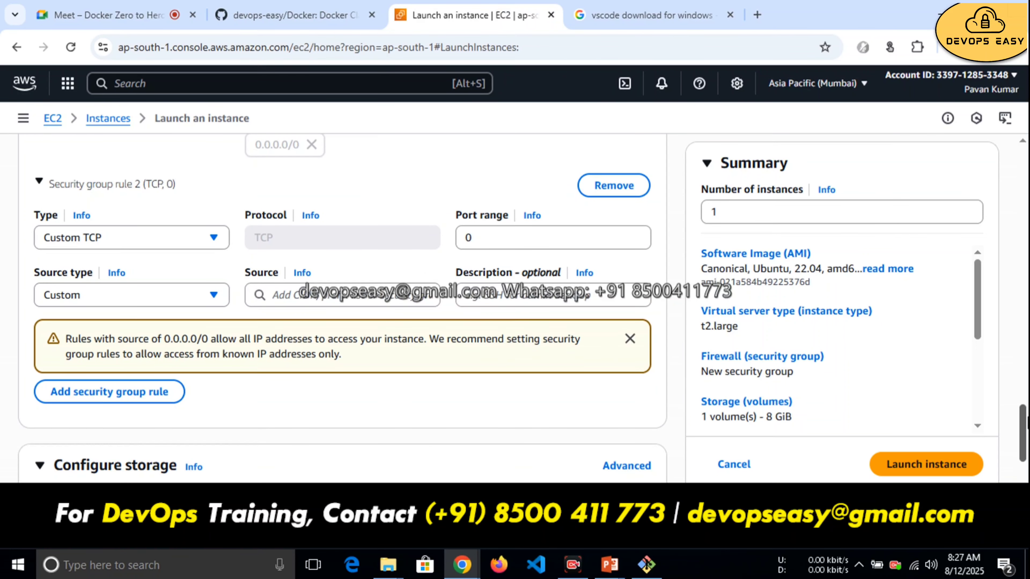
left_click(102, 296)
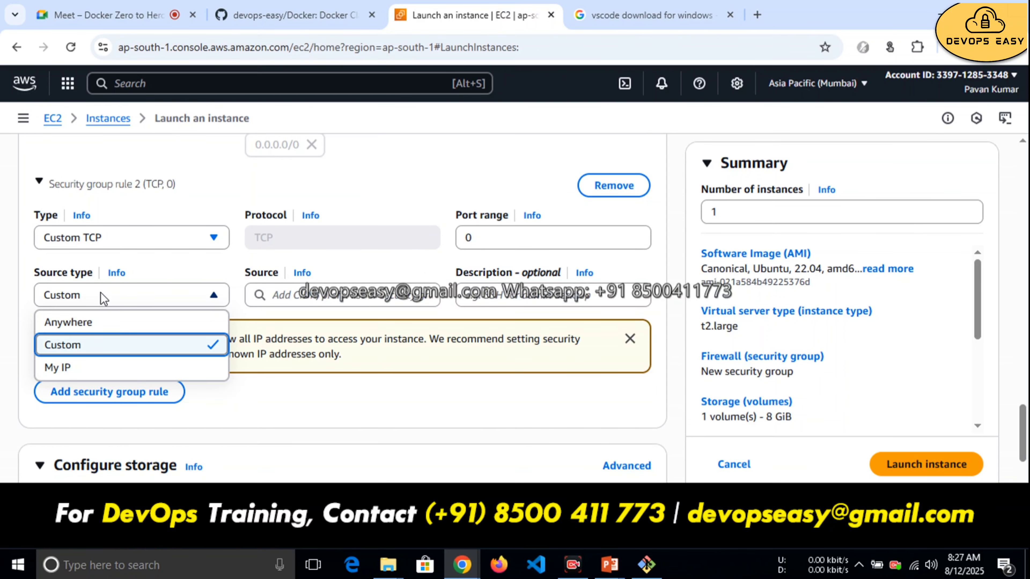
left_click(105, 328)
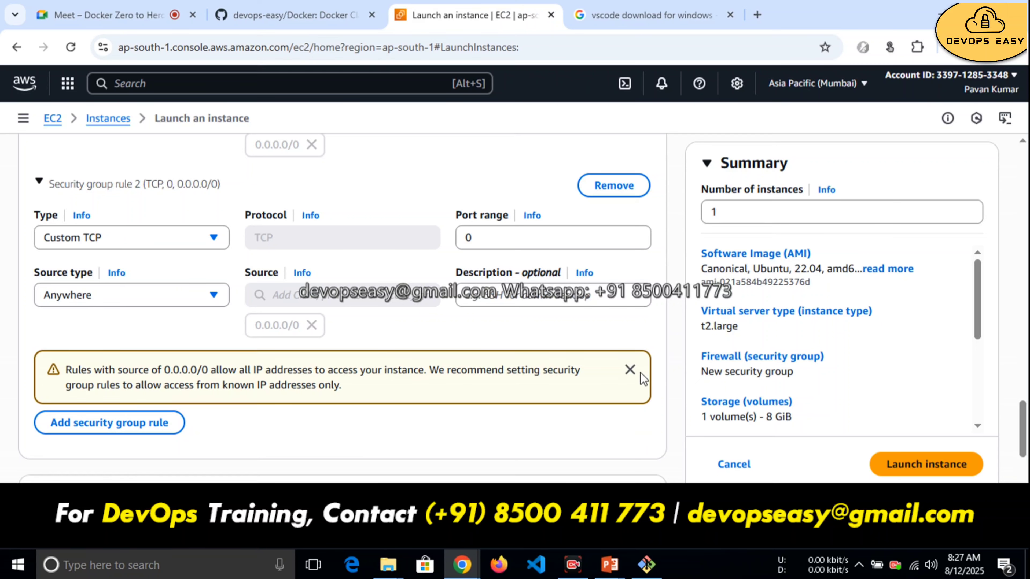
left_click(629, 370)
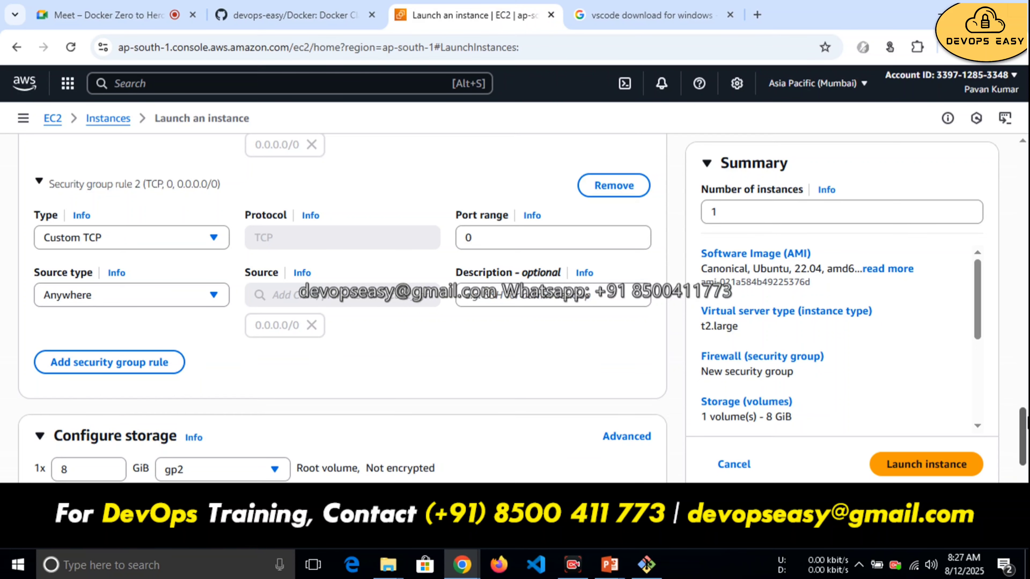
scroll(235, 366, "up", 5)
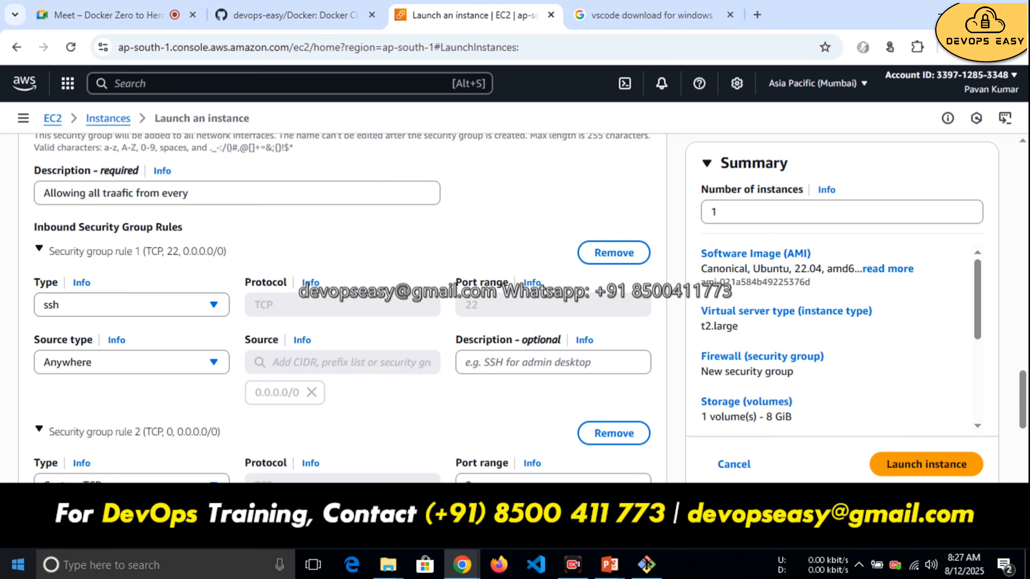
Step: Find Command Prompt with a Windows search for cmd and open it as administrator
left_click(109, 568)
type("c")
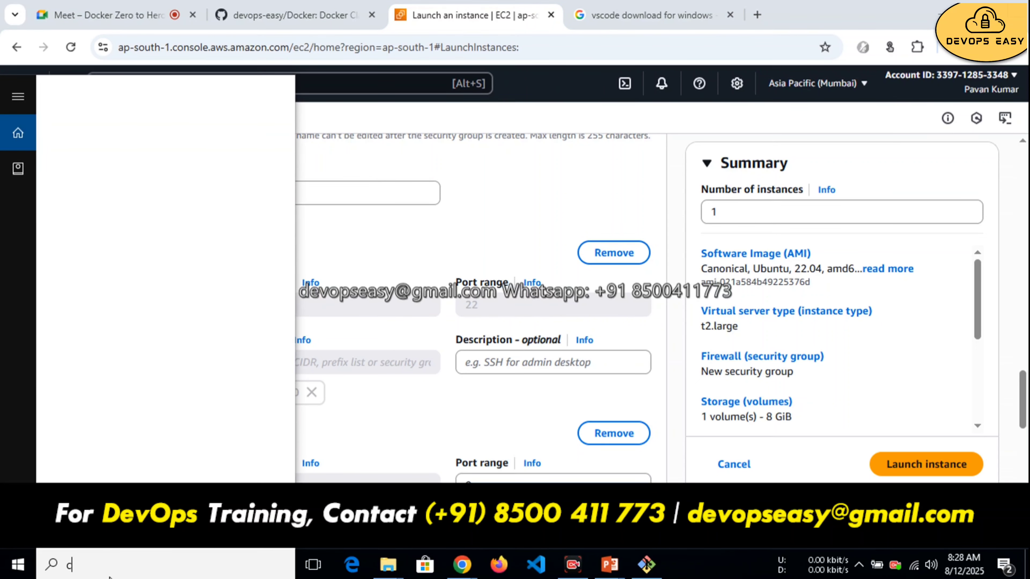
type("md")
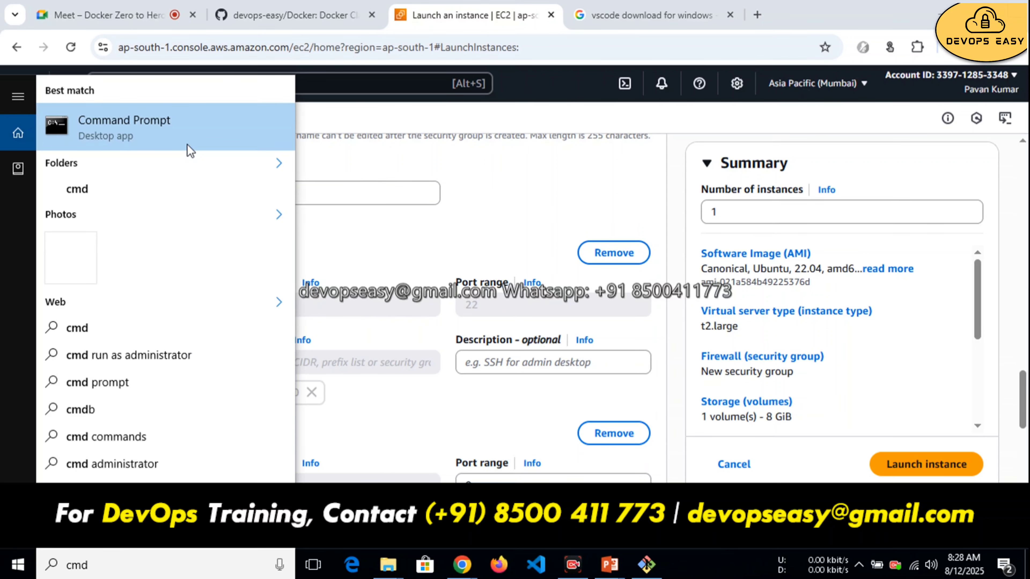
right_click(178, 138)
left_click(214, 162)
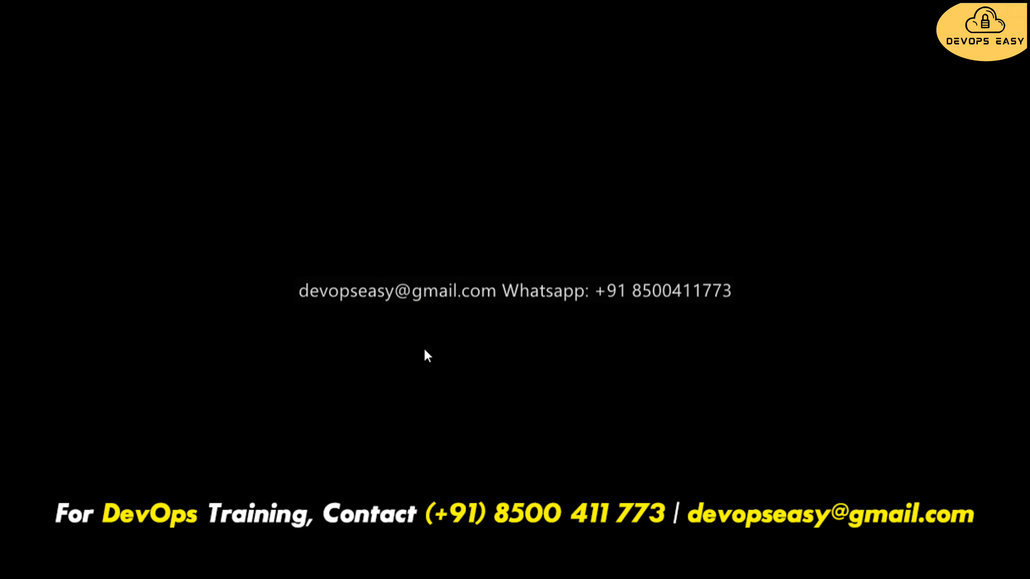
left_click(424, 348)
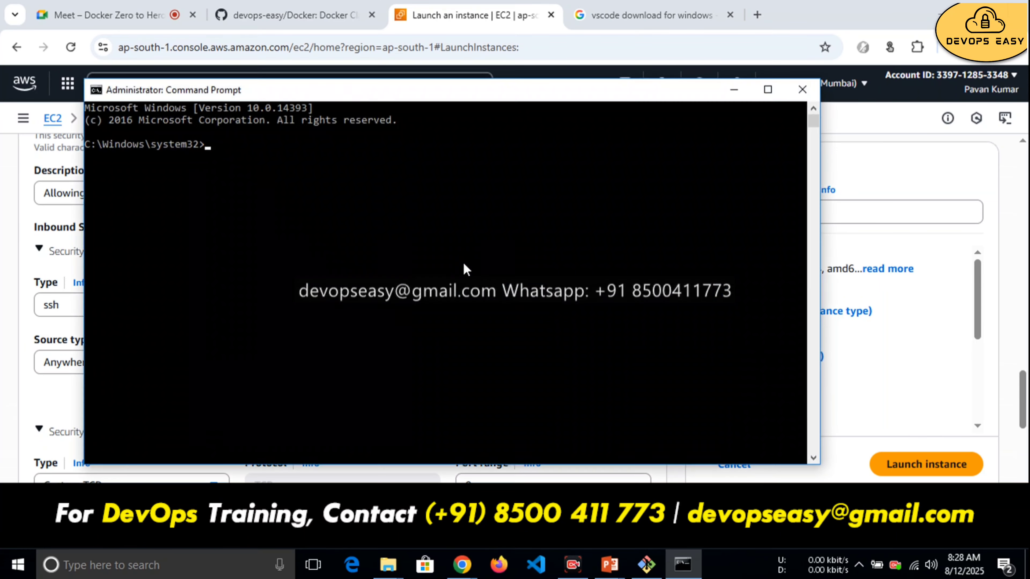
Step: Run ipconfig, examine the Wi-Fi adapter's IPv4 address, and minimize the Command Prompt window
type("ipconfig")
key("Return")
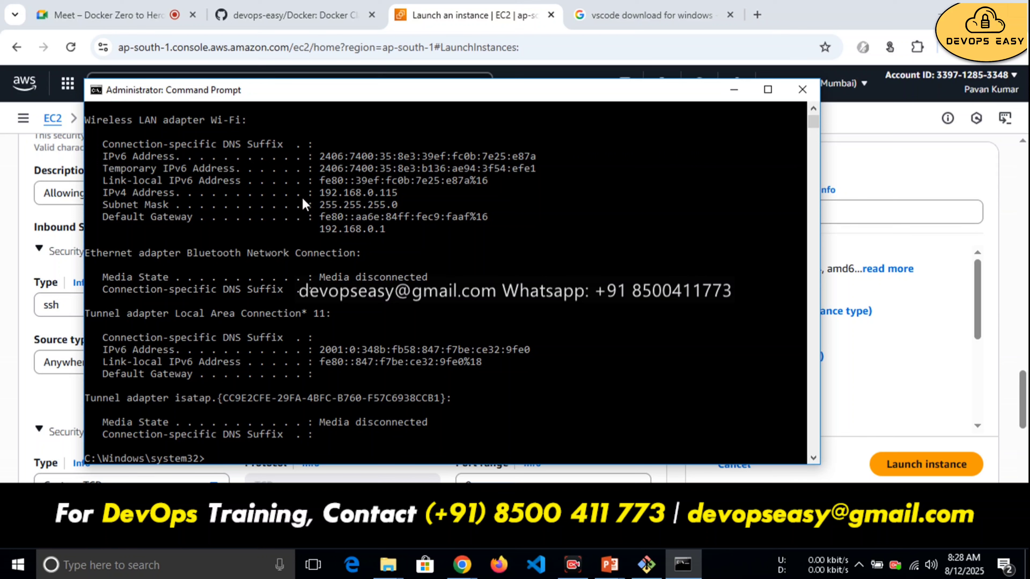
left_click_drag(320, 196, 358, 195)
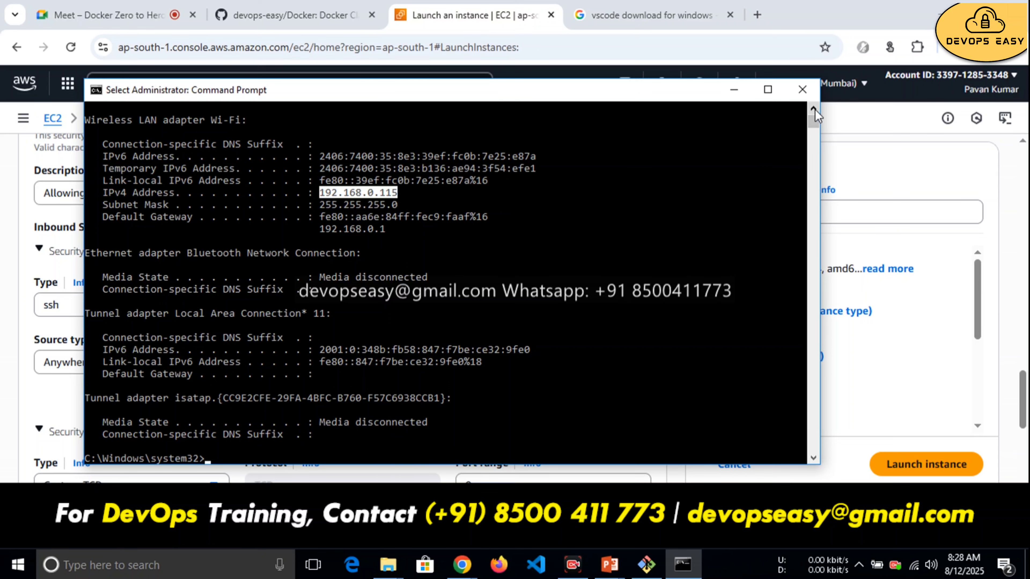
left_click_drag(814, 109, 815, 110)
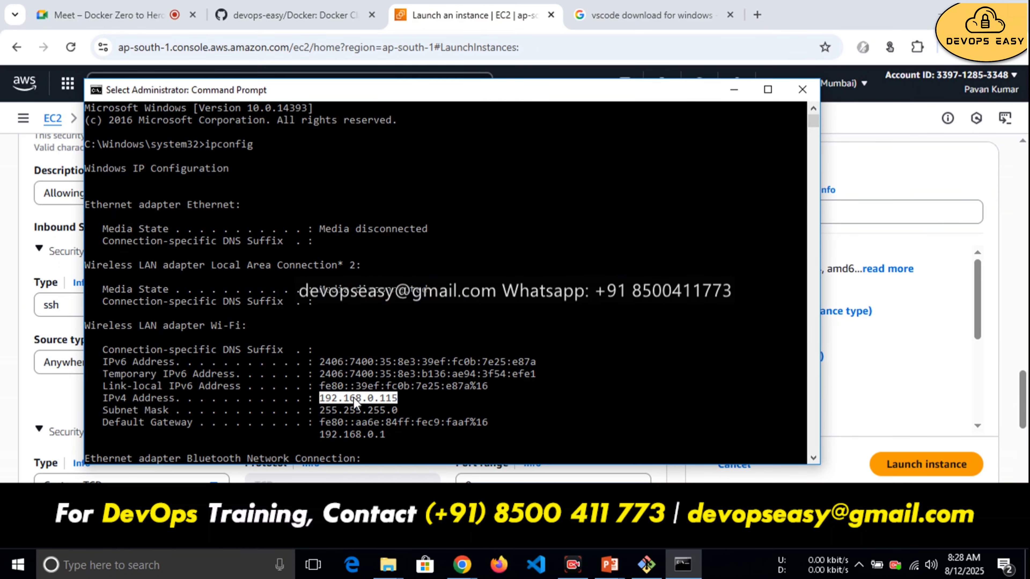
left_click(390, 399)
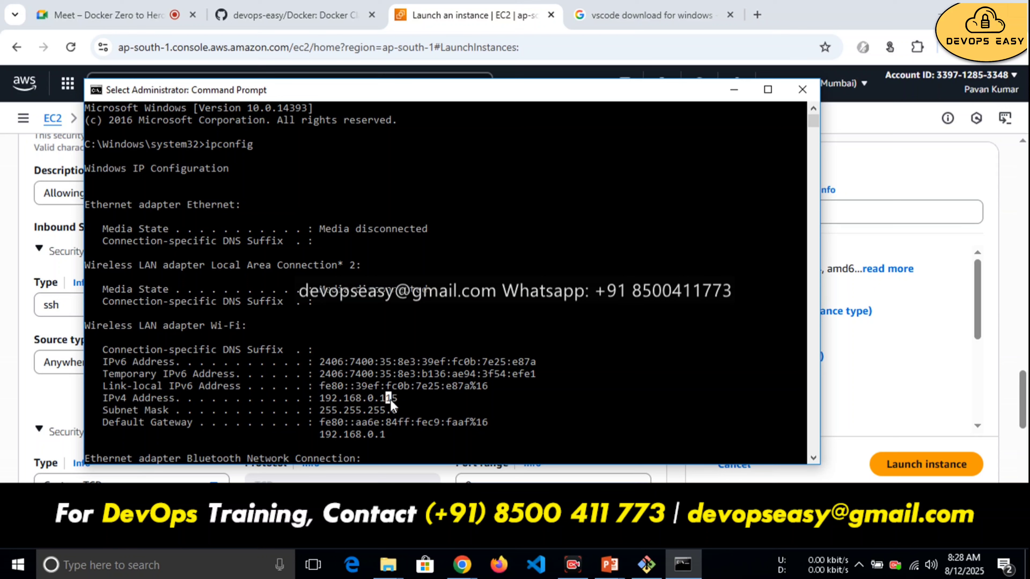
left_click_drag(322, 399, 388, 399)
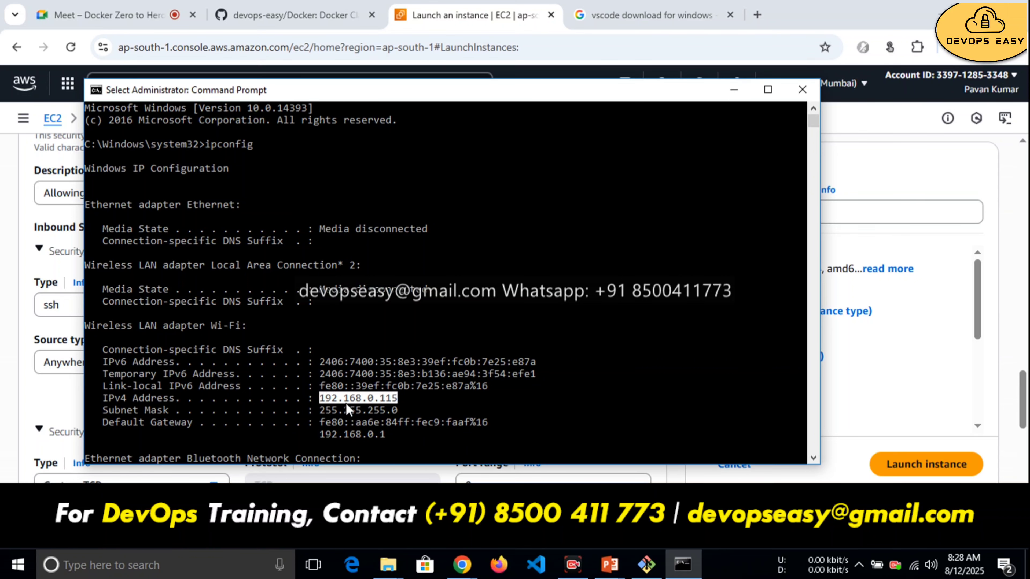
left_click(733, 93)
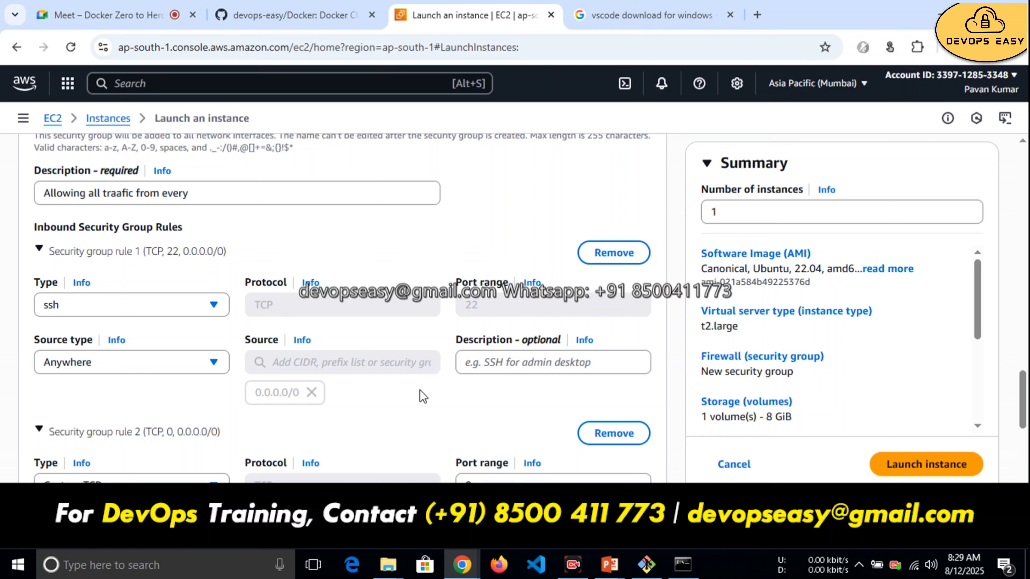
Step: Set the root volume size to 25 GiB in the storage configuration and check the free tier storage limit
scroll(1025, 386, "down", 4)
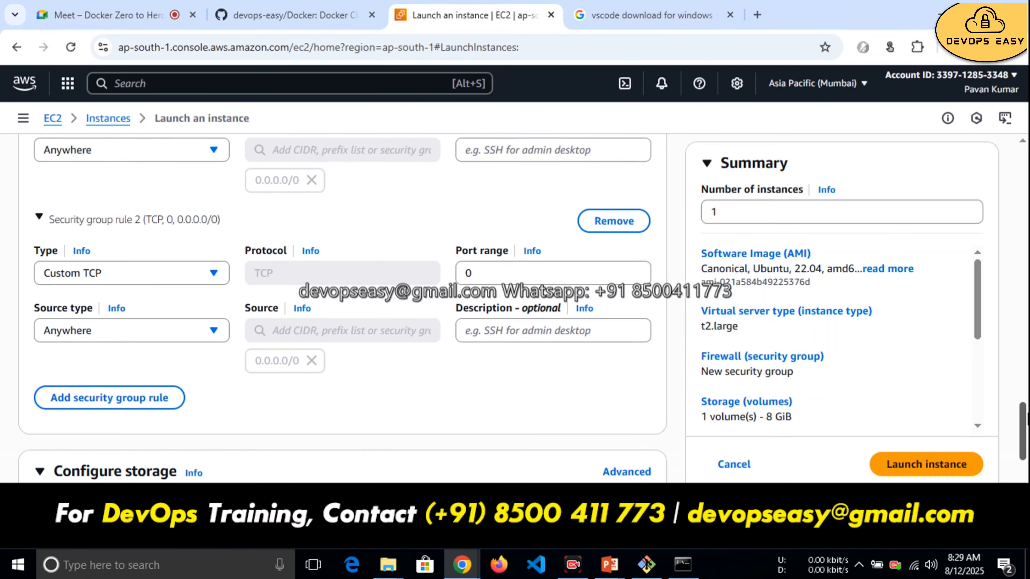
scroll(340, 308, "down", 6)
scroll(164, 235, "up", 1)
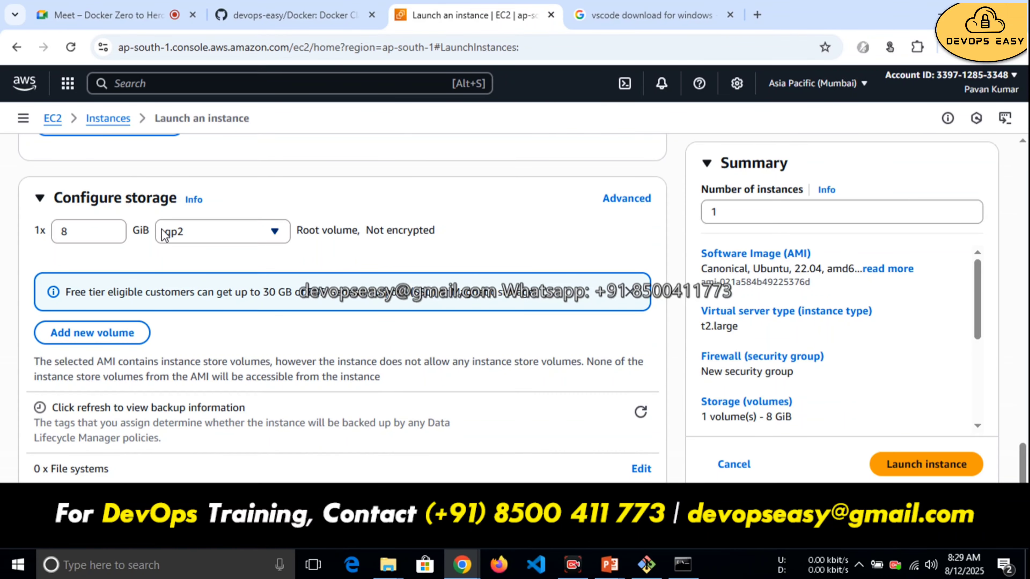
left_click_drag(75, 230, 37, 230)
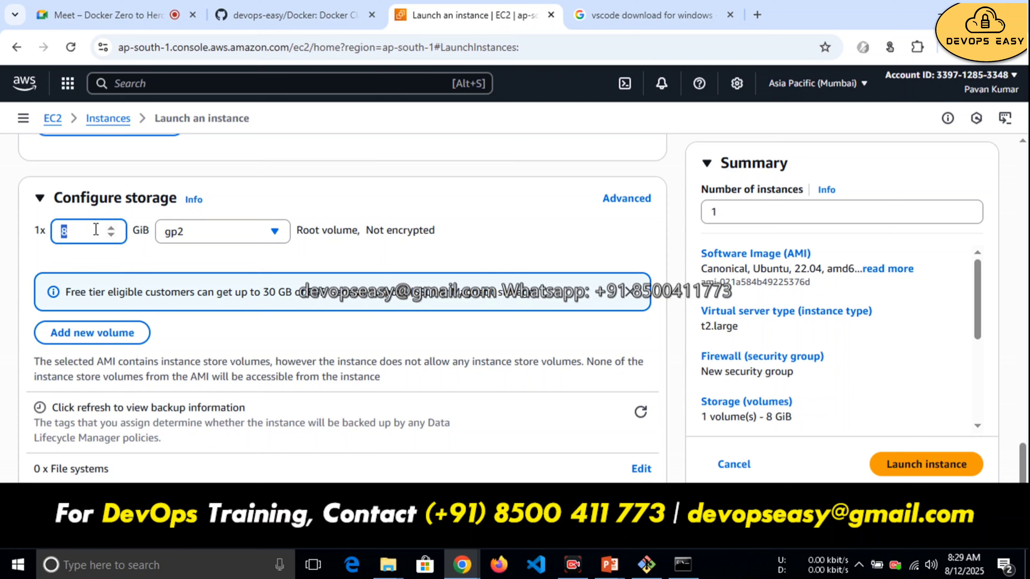
type("2")
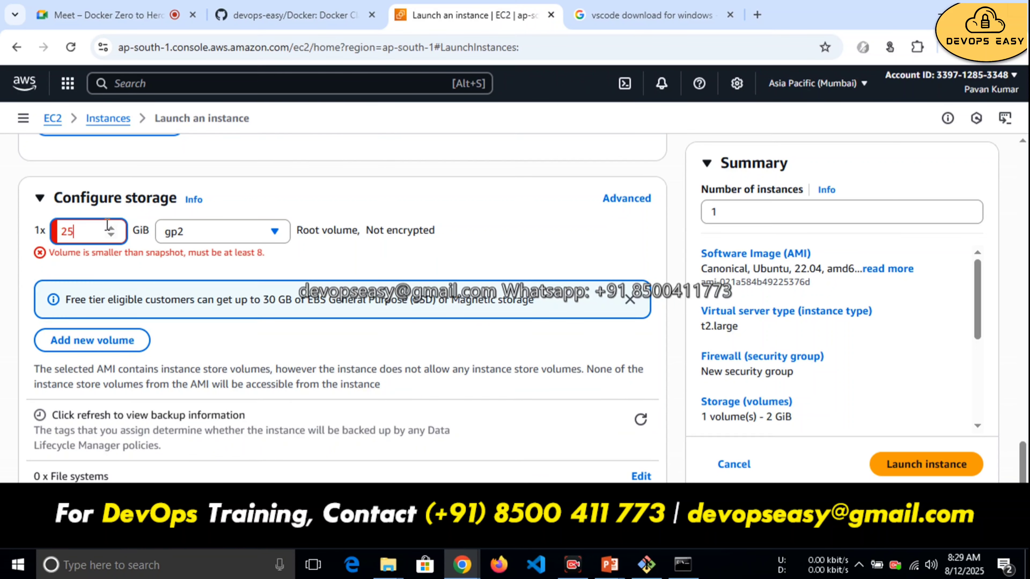
type("5")
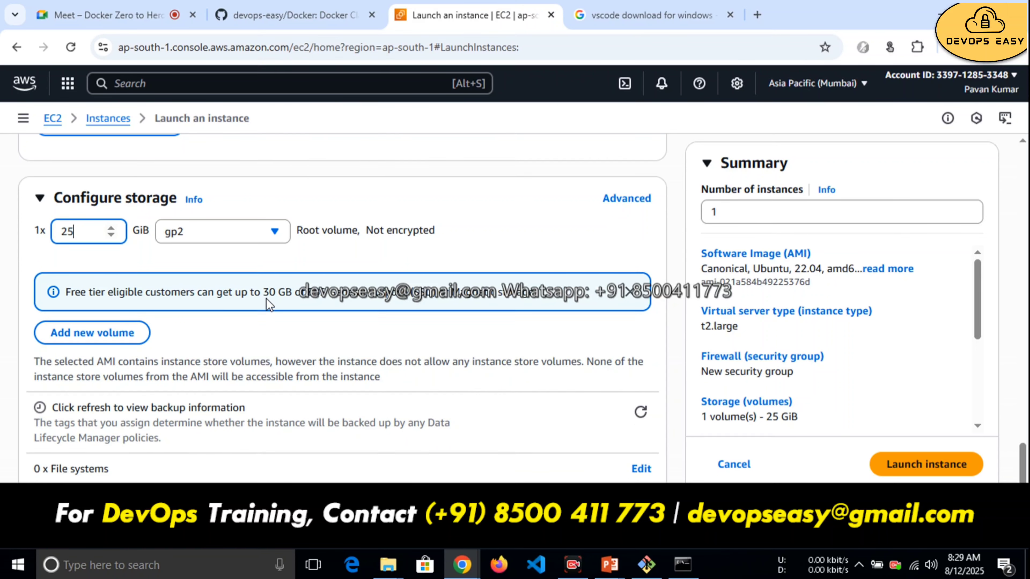
left_click_drag(260, 292, 322, 295)
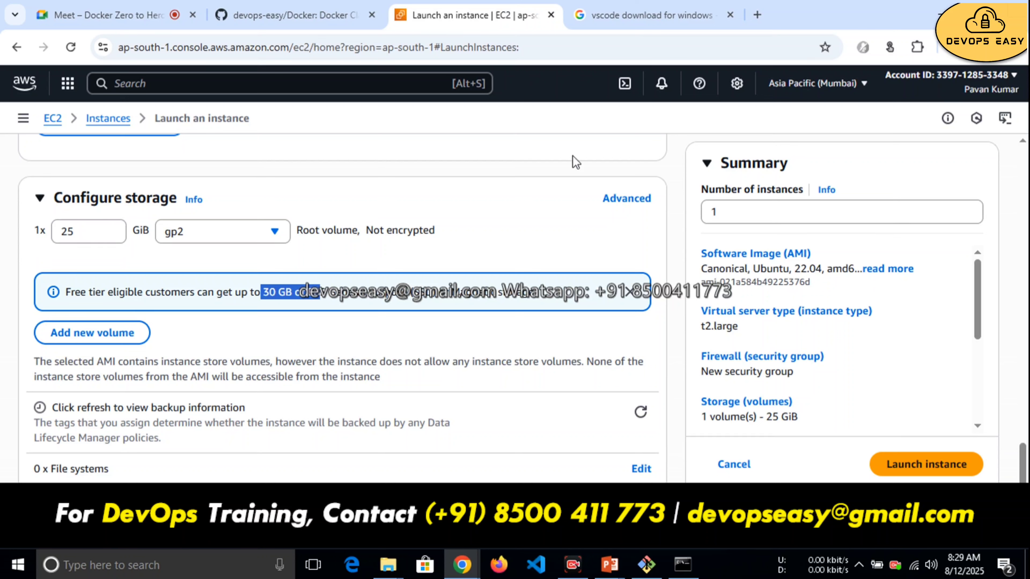
Step: Switch the instance firewall from a new security group to the existing All-Traffic security group
left_click(506, 239)
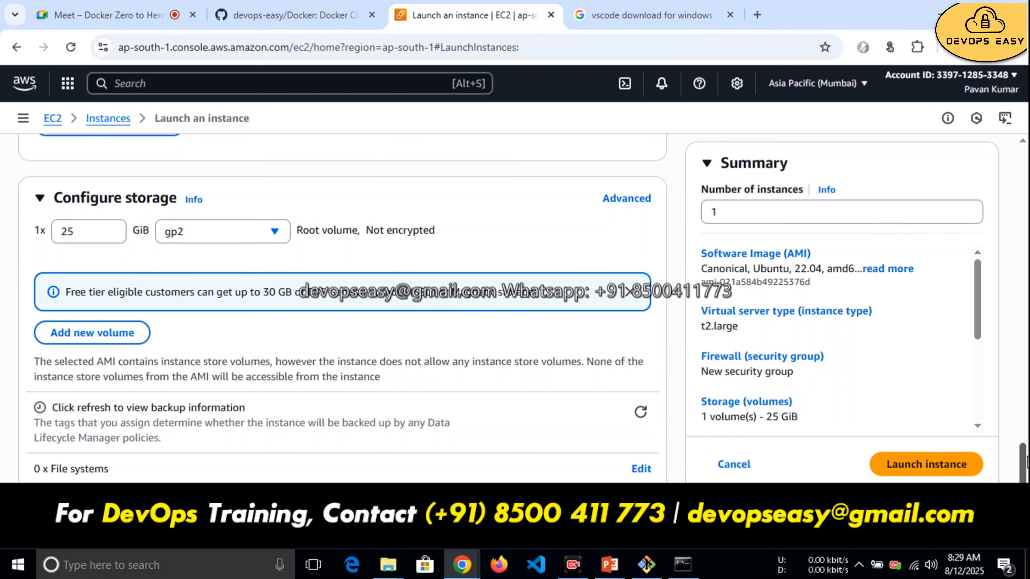
left_click_drag(1026, 461, 1026, 388)
scroll(1025, 382, "up", 4)
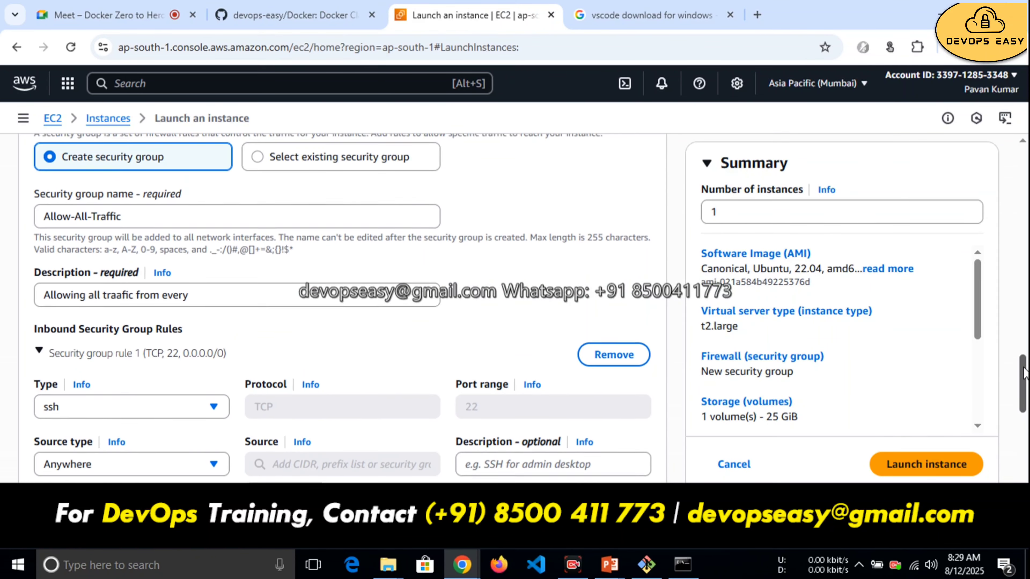
scroll(1026, 381, "down", 4)
left_click_drag(1028, 379, 1028, 343)
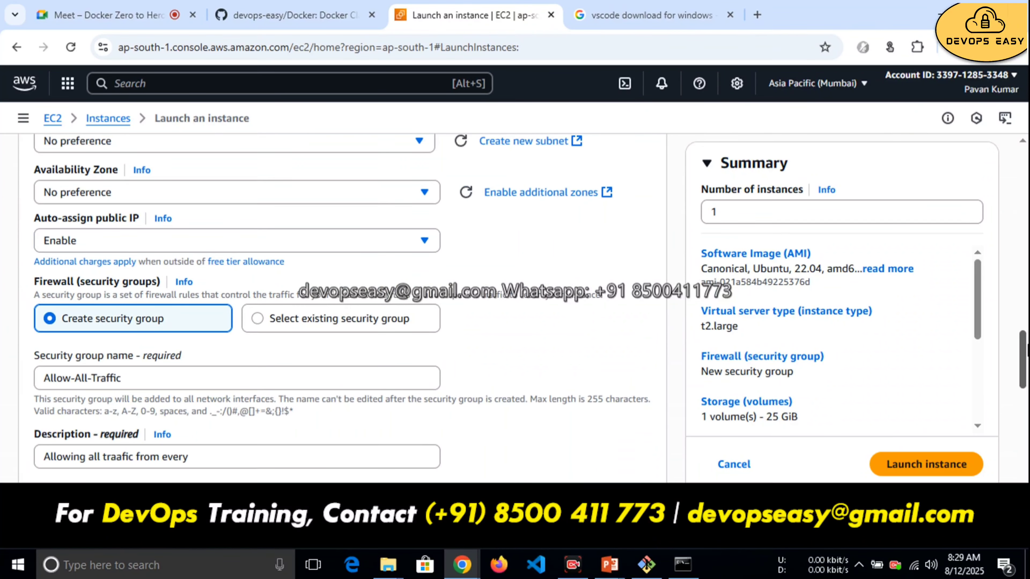
left_click(351, 320)
left_click(324, 378)
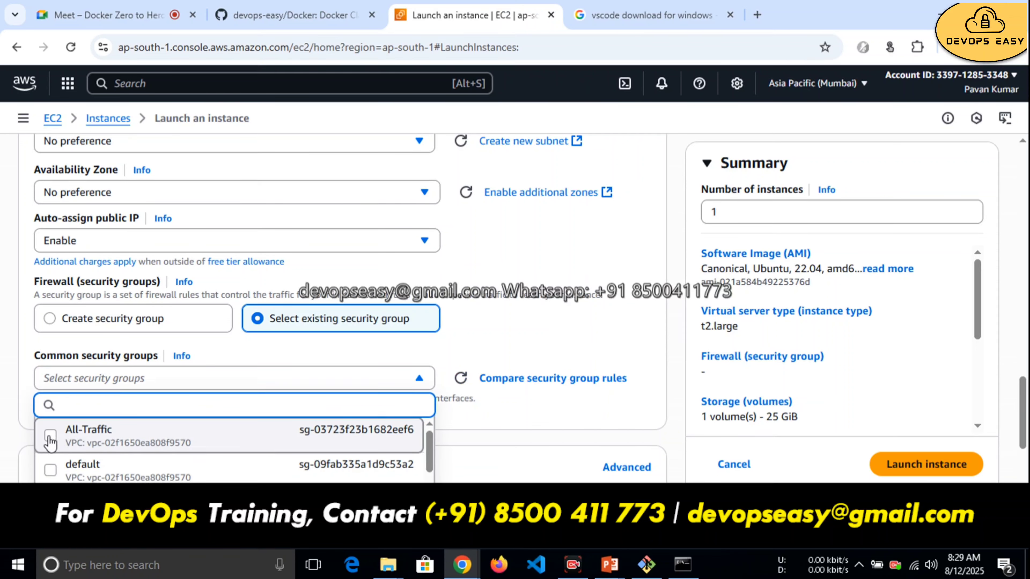
left_click(167, 434)
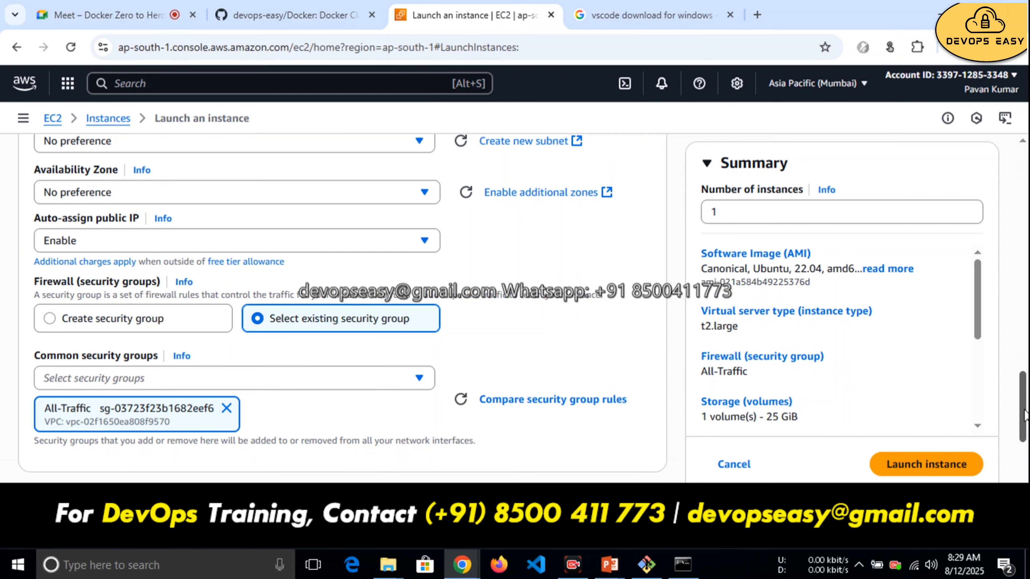
Step: Review the storage configuration and launch the instance
scroll(1025, 414, "down", 5)
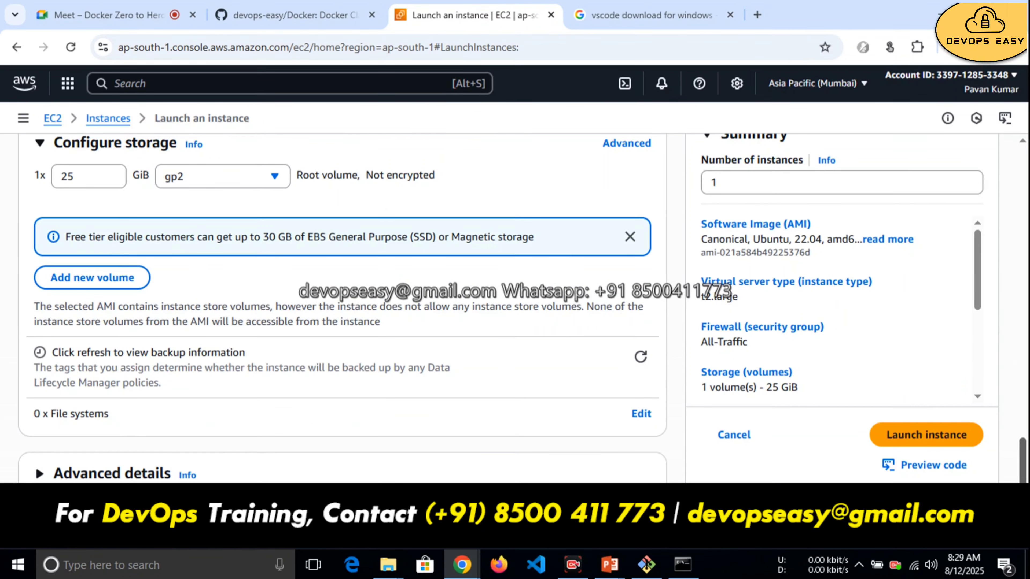
scroll(1024, 446, "up", 3)
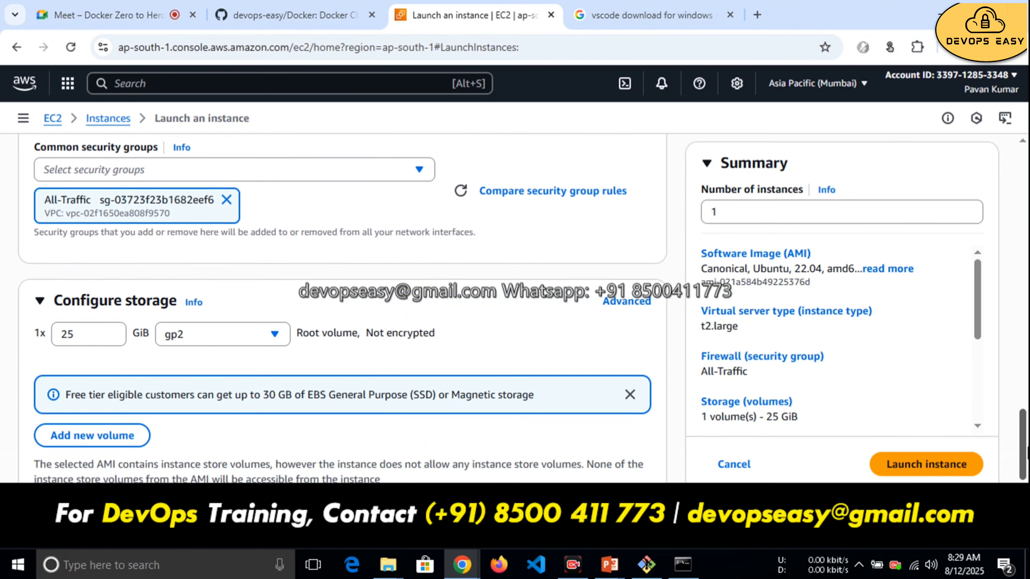
scroll(1024, 447, "down", 3)
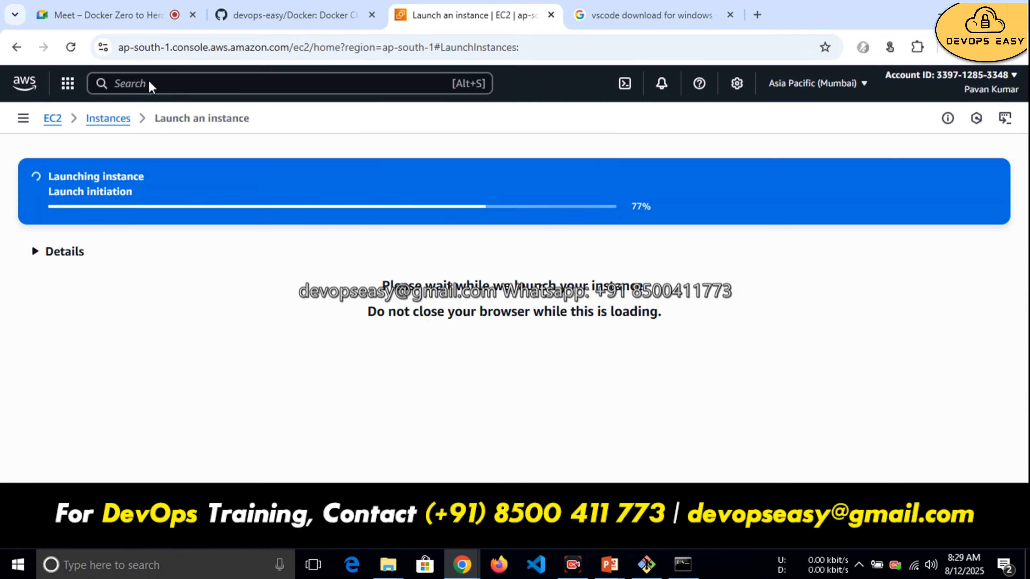
Step: Go from the EC2 dashboard to the Security Groups list and start creating a new security group
left_click(50, 122)
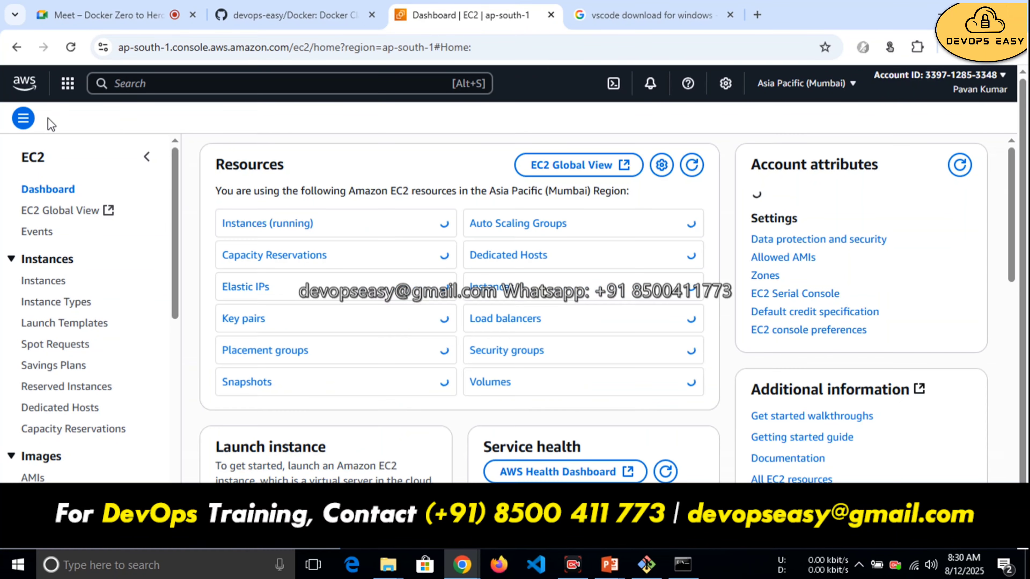
left_click_drag(175, 290, 182, 452)
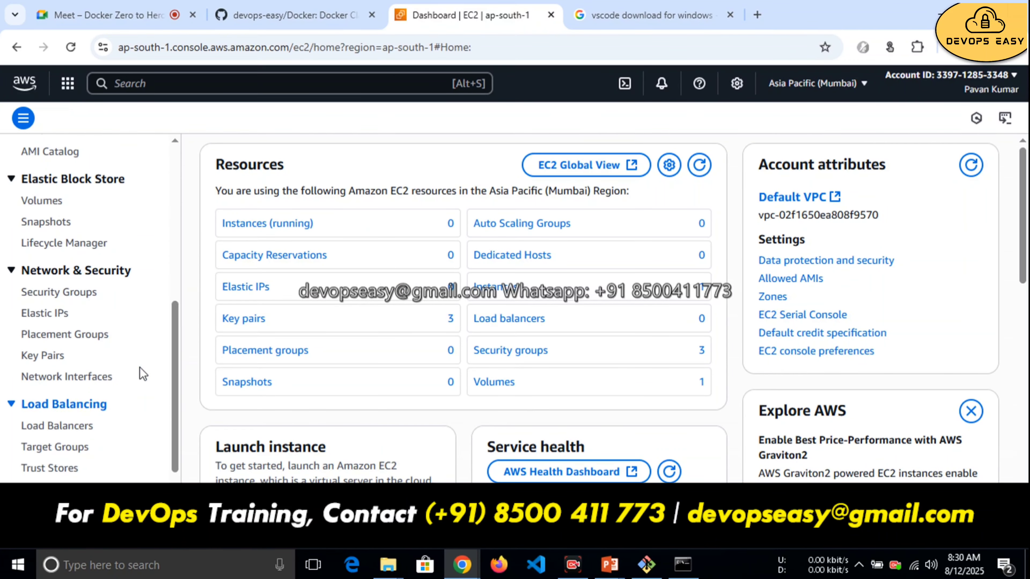
left_click(67, 292)
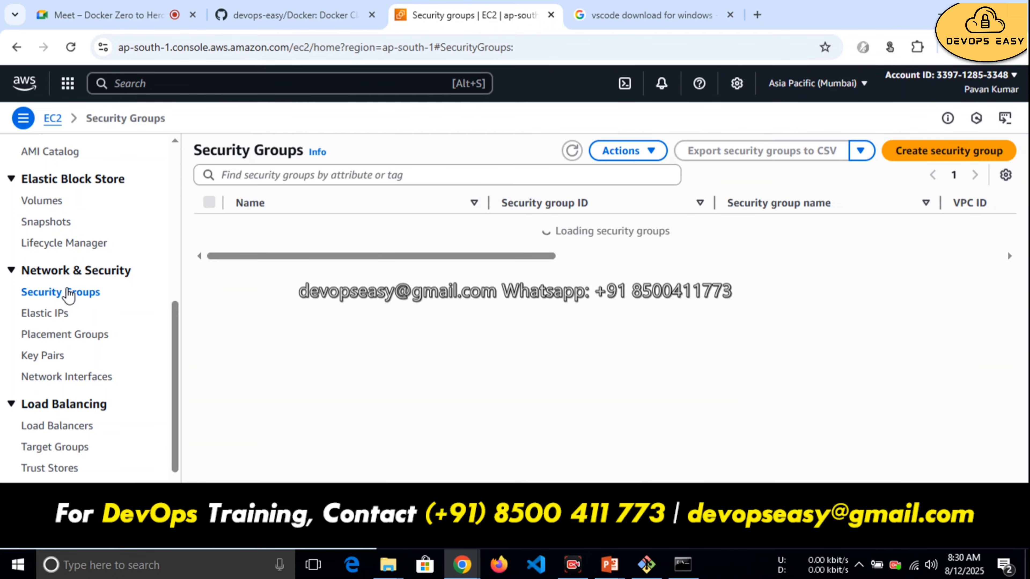
left_click(948, 150)
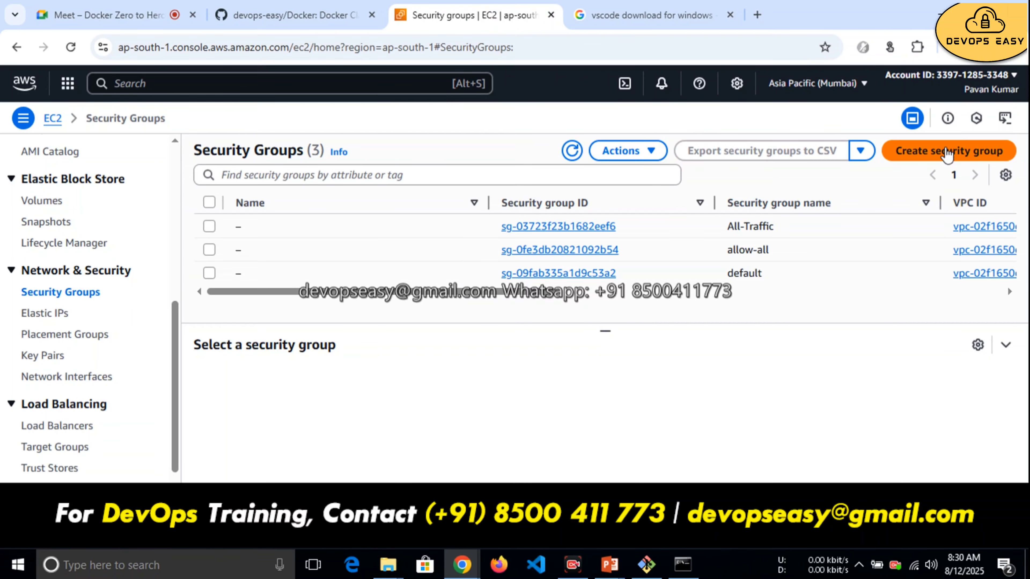
Step: Name the new security group my_sec in its basic details
scroll(944, 154, "down", 5)
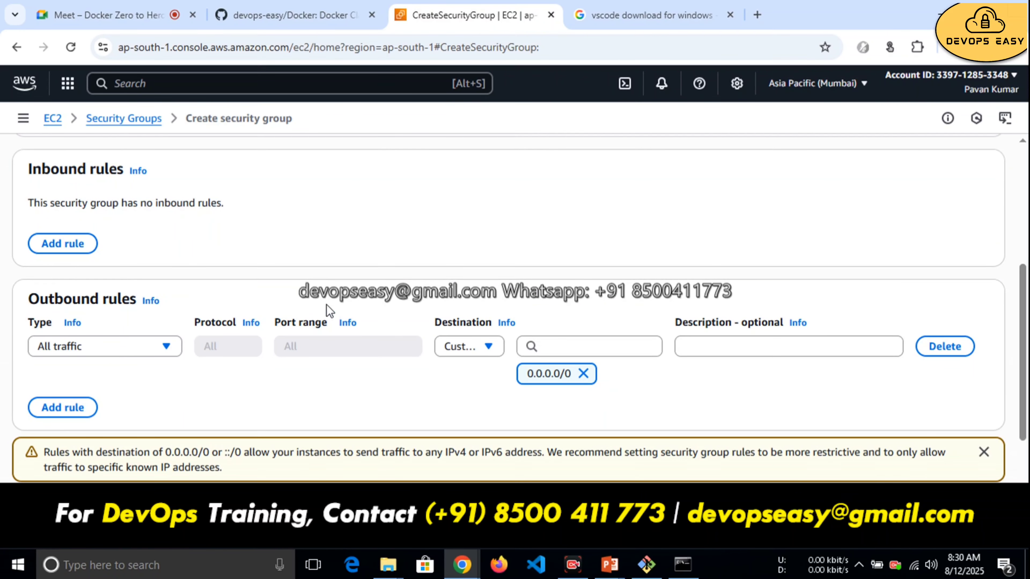
left_click_drag(1026, 324, 1028, 198)
left_click(56, 249)
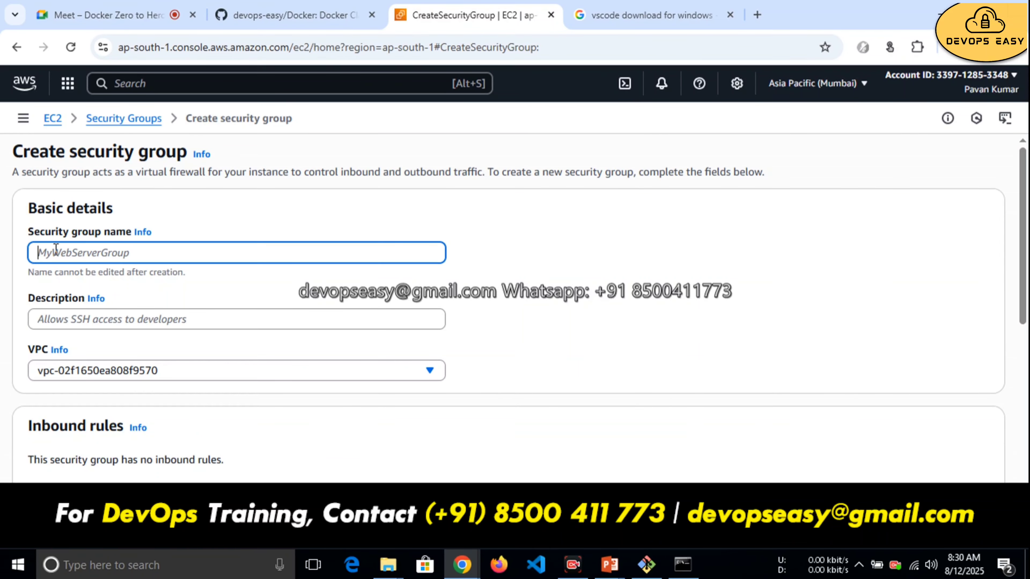
type("my_sec")
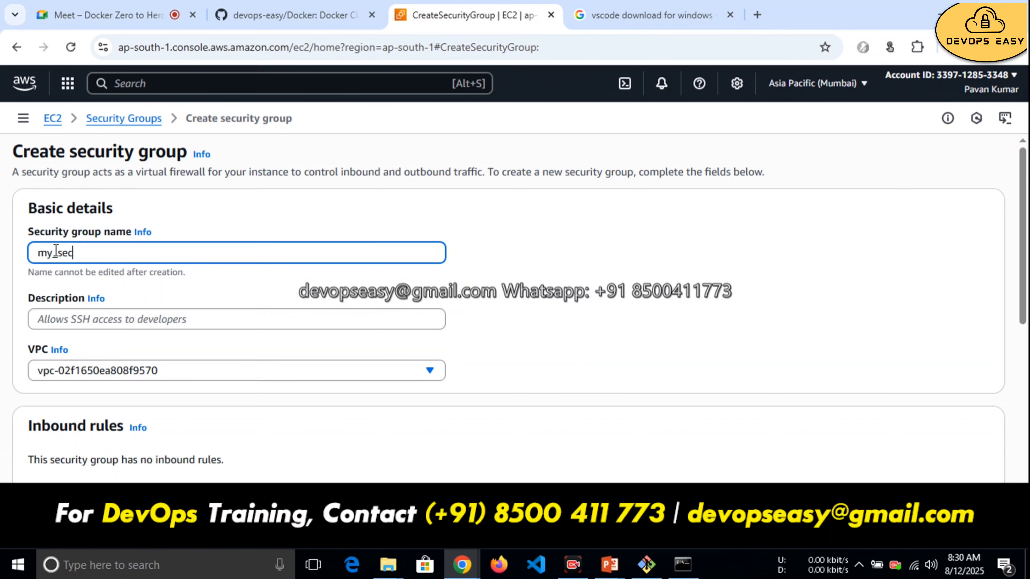
left_click(89, 318)
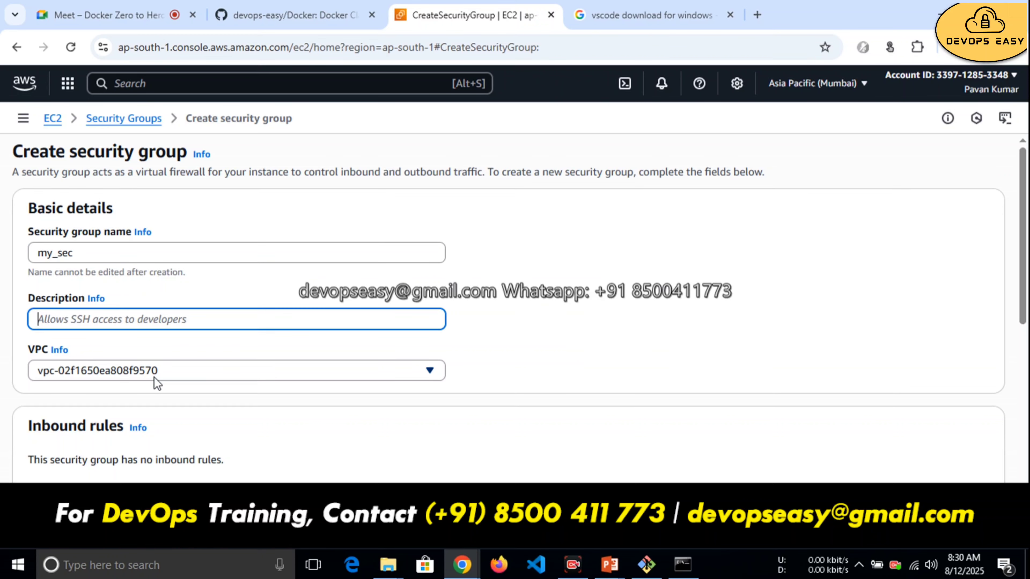
Step: Add a second outbound rule of type All traffic and view the CIDR blocks offered for its destination
scroll(227, 377, "down", 5)
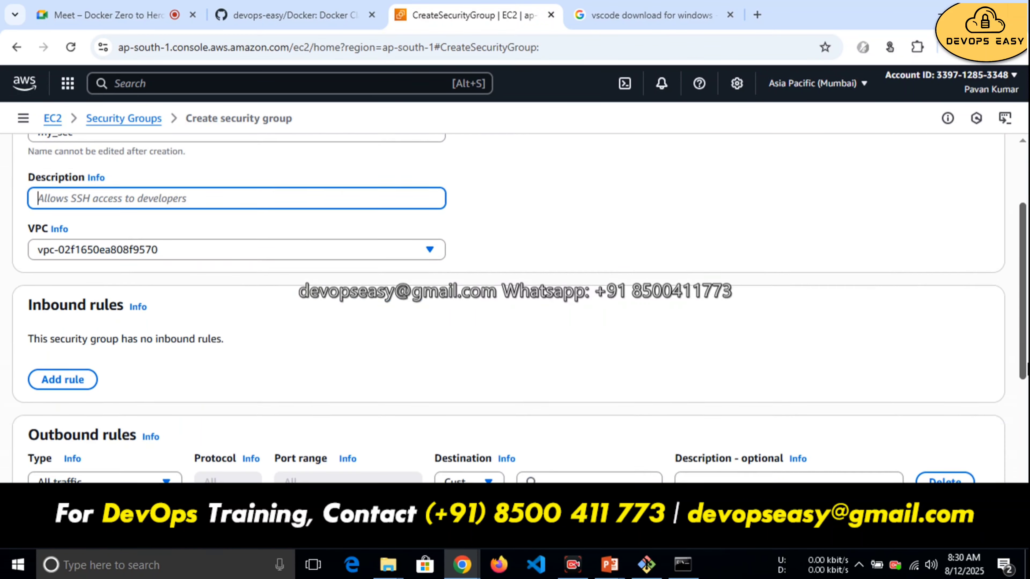
left_click_drag(1028, 410, 1027, 423)
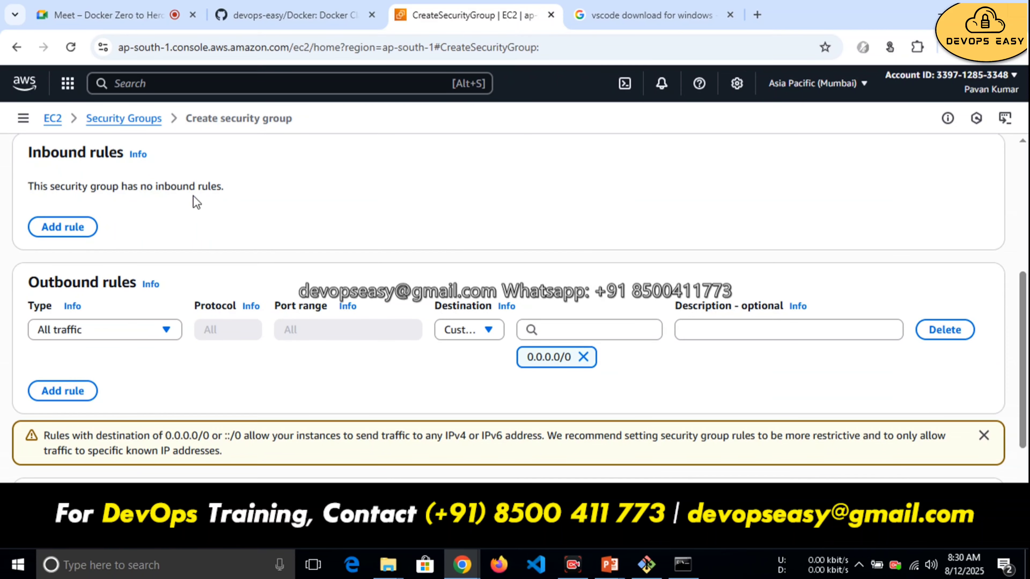
triple_click(146, 187)
left_click(274, 195)
left_click(72, 391)
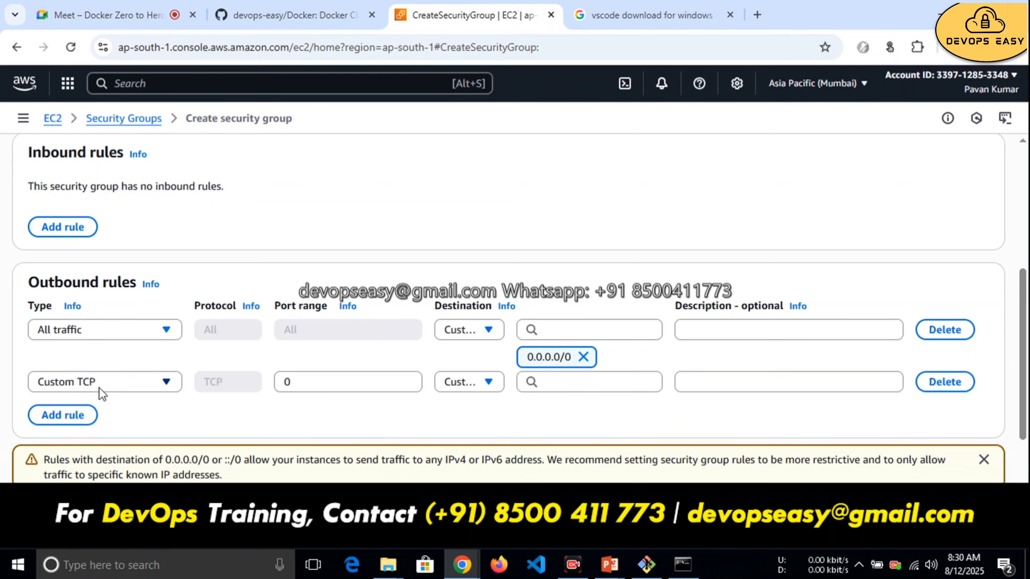
left_click(118, 383)
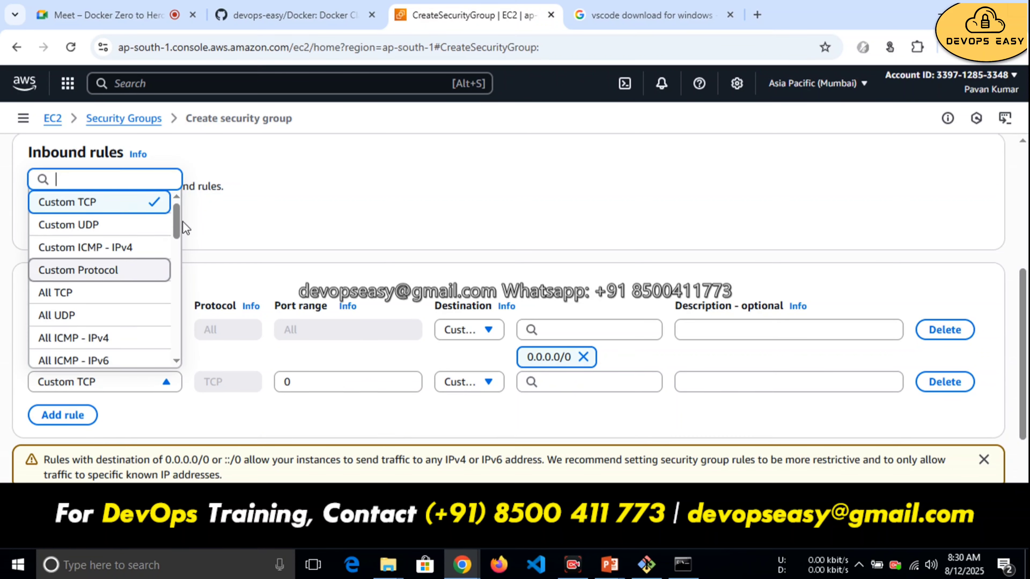
type("all")
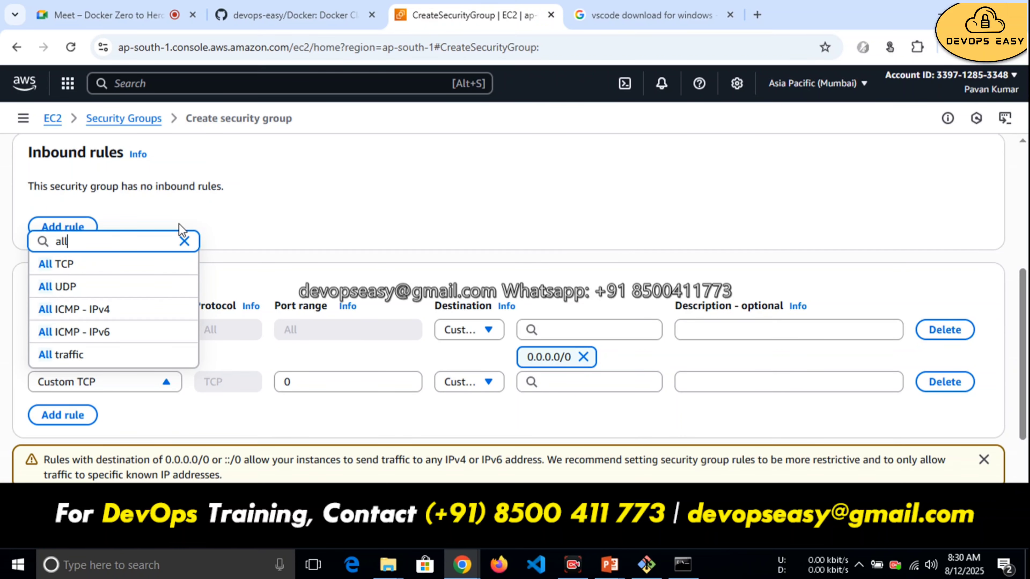
left_click(85, 355)
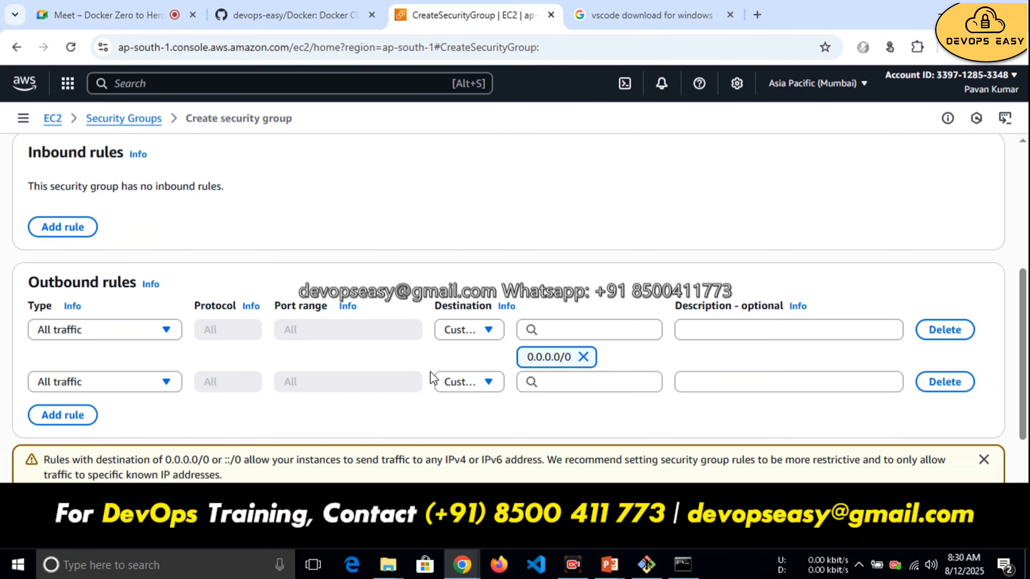
left_click(554, 382)
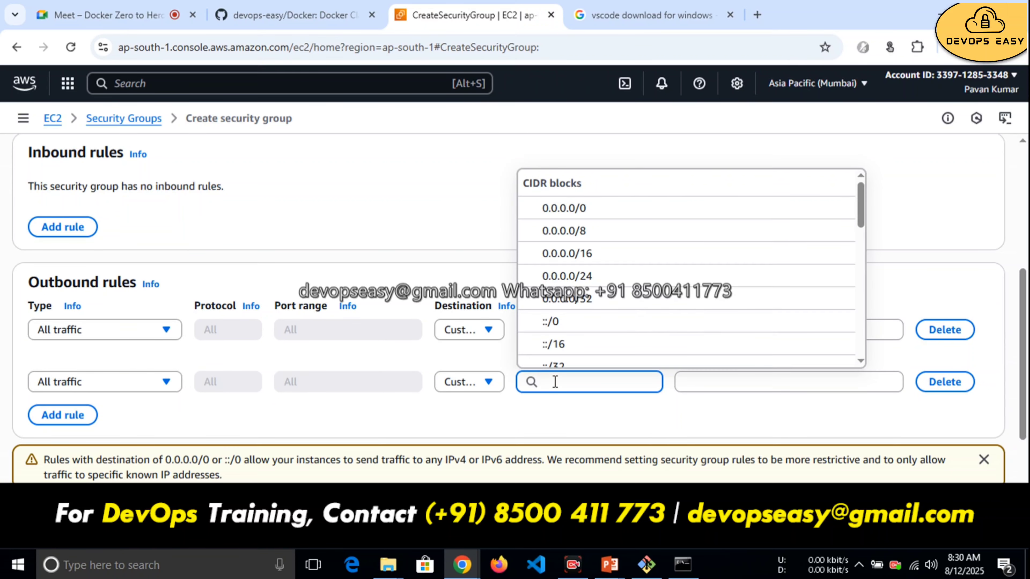
left_click(283, 342)
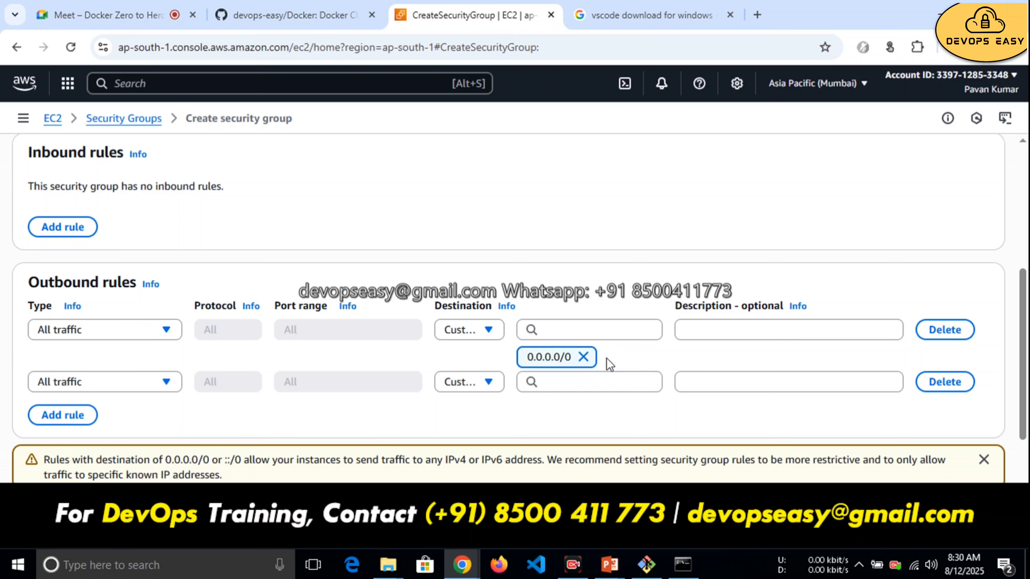
Step: Change the second outbound rule's type to SSH and look through its destination types and CIDR blocks
left_click(154, 374)
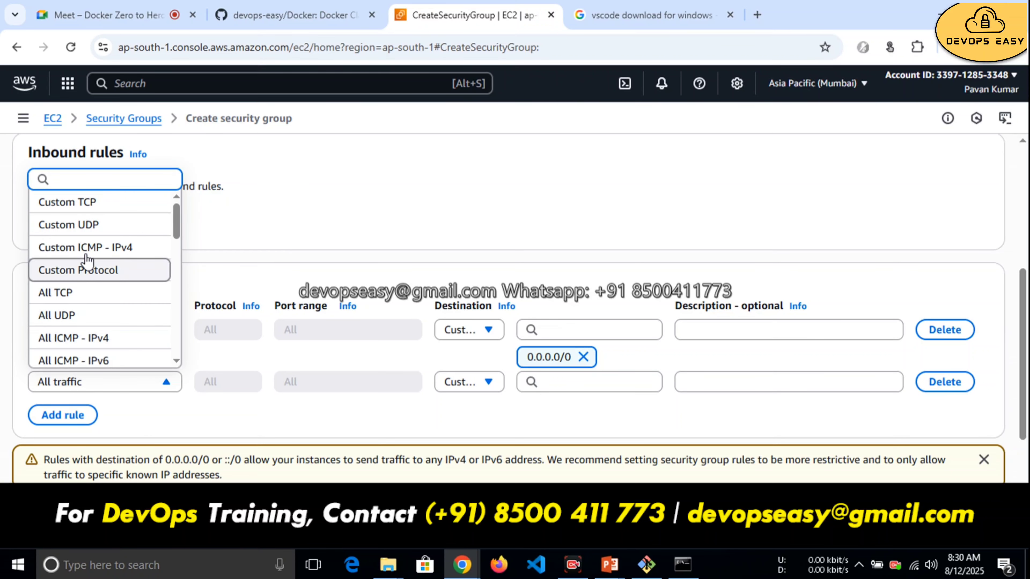
type("ssh")
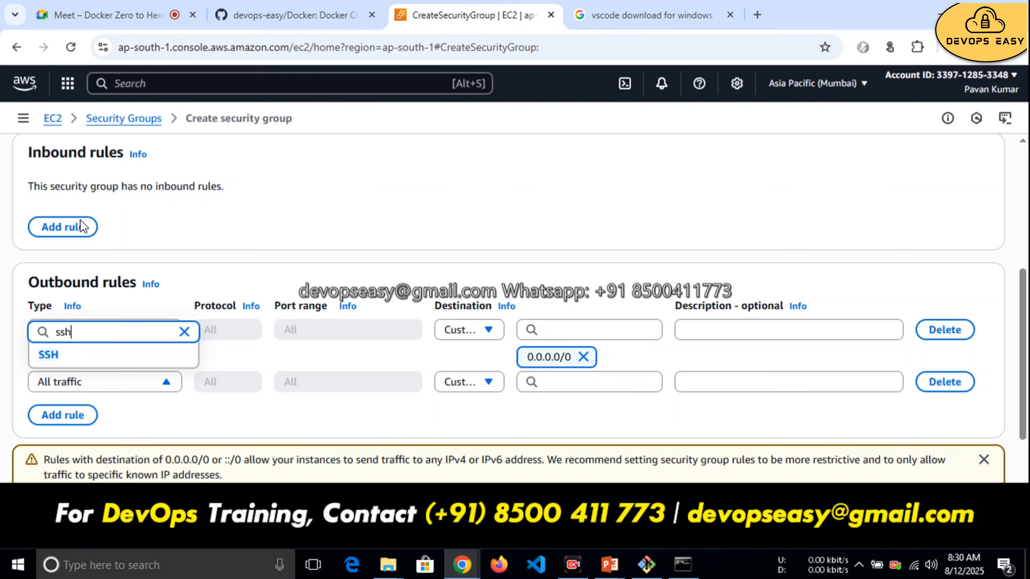
left_click(67, 360)
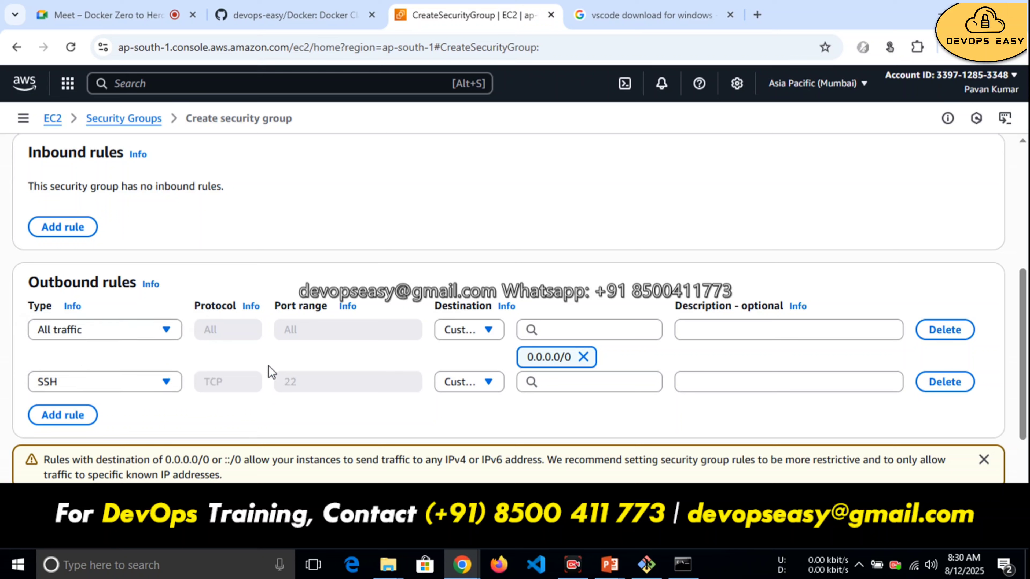
left_click(537, 382)
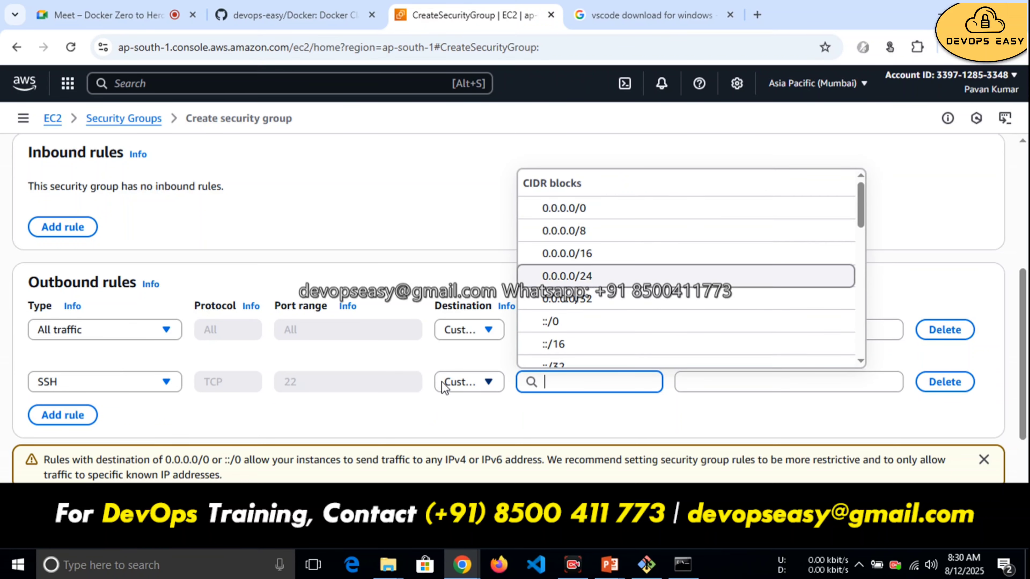
left_click(477, 387)
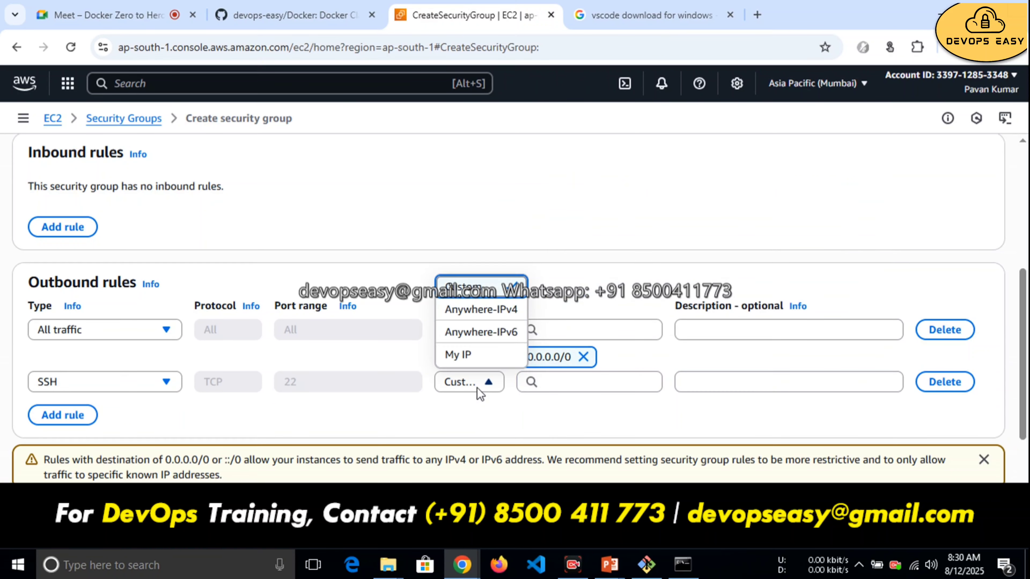
left_click(561, 387)
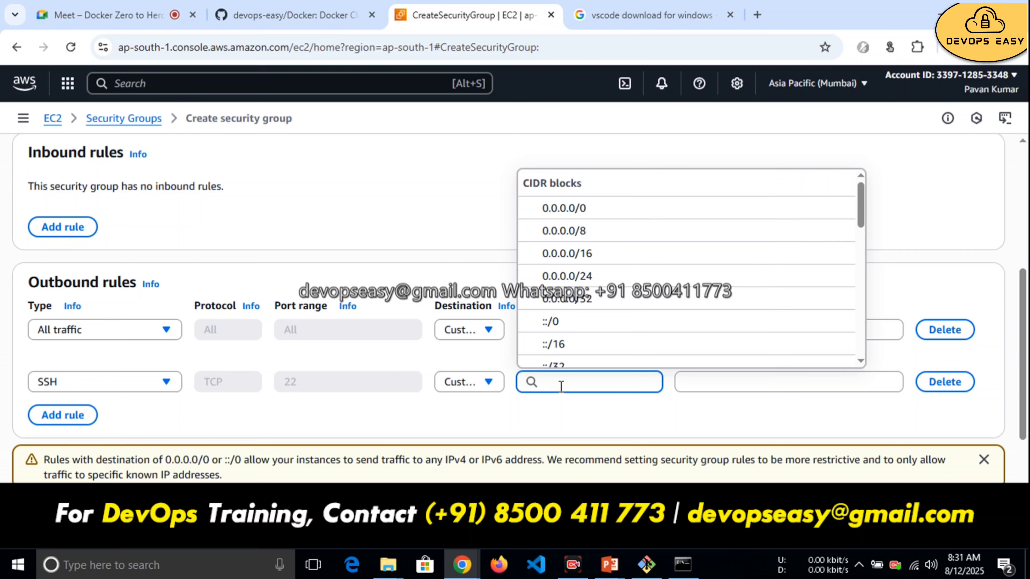
left_click(282, 383)
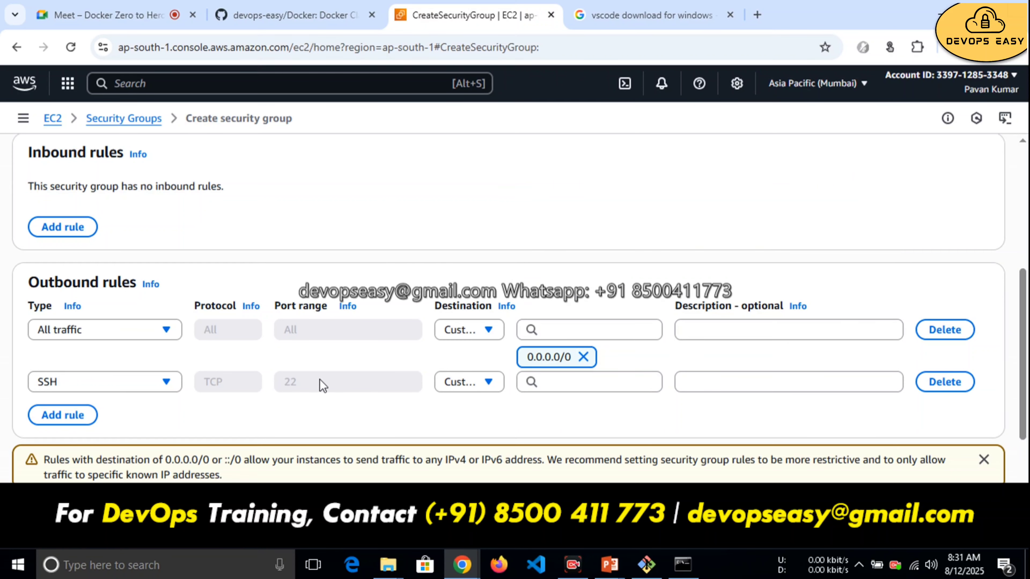
left_click(547, 381)
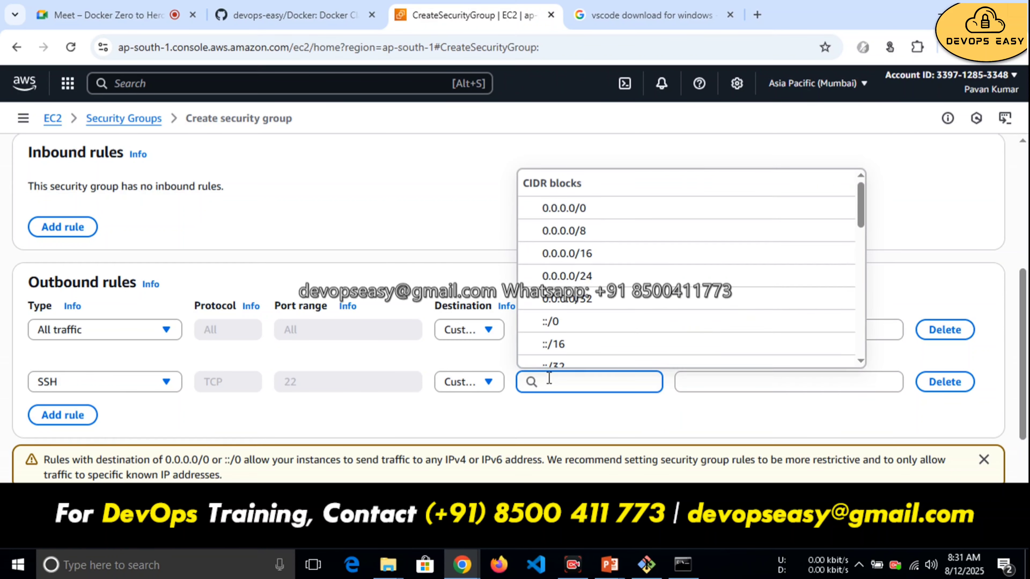
left_click(529, 403)
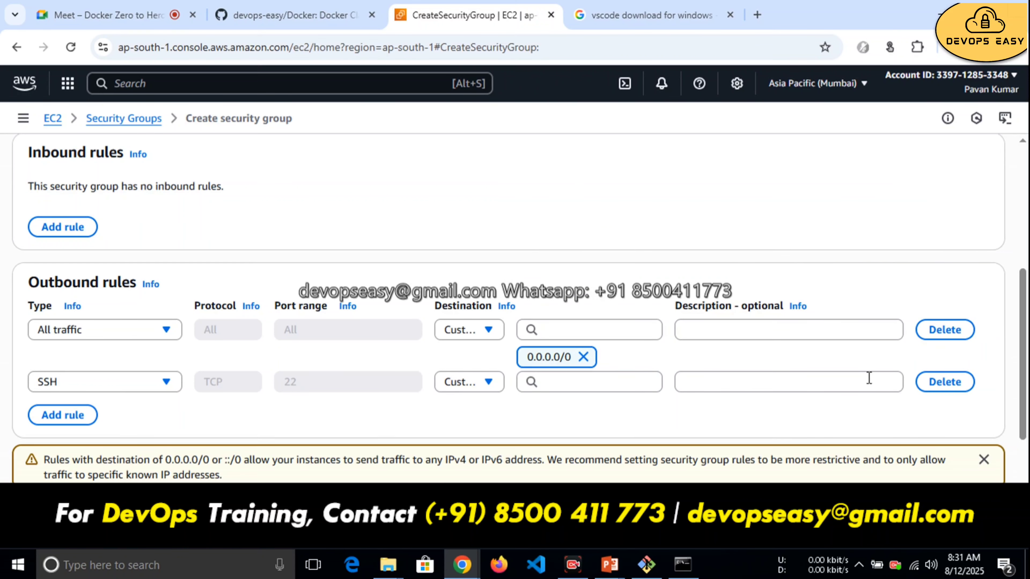
Step: Try to create the my_sec security group with the description left empty
scroll(577, 446, "down", 4)
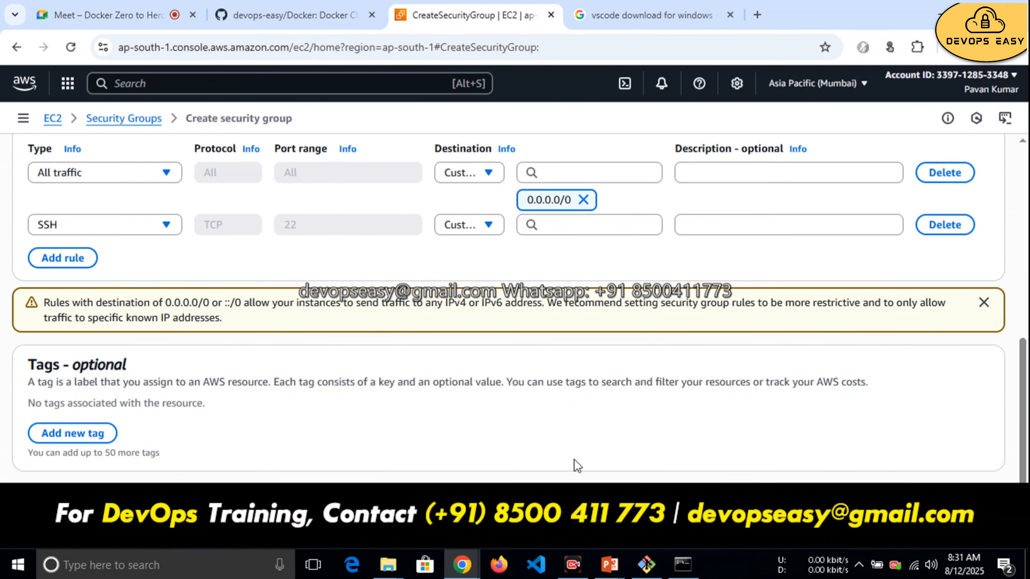
left_click(933, 494)
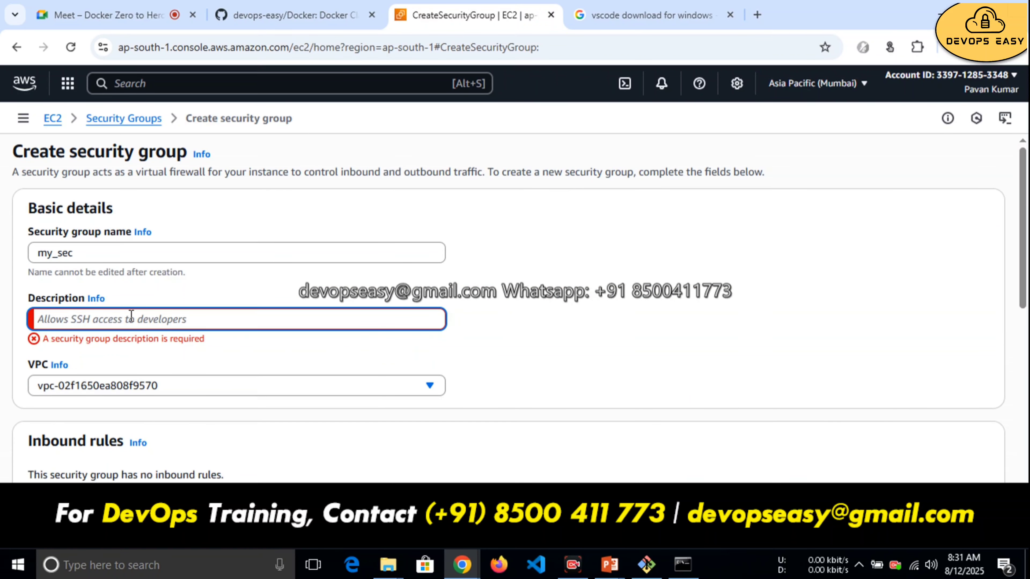
Step: Create the my_sec security group with the description "allow all traffic" and 0.0.0.0/0 as the SSH outbound rule's destination
type("allow all traffic")
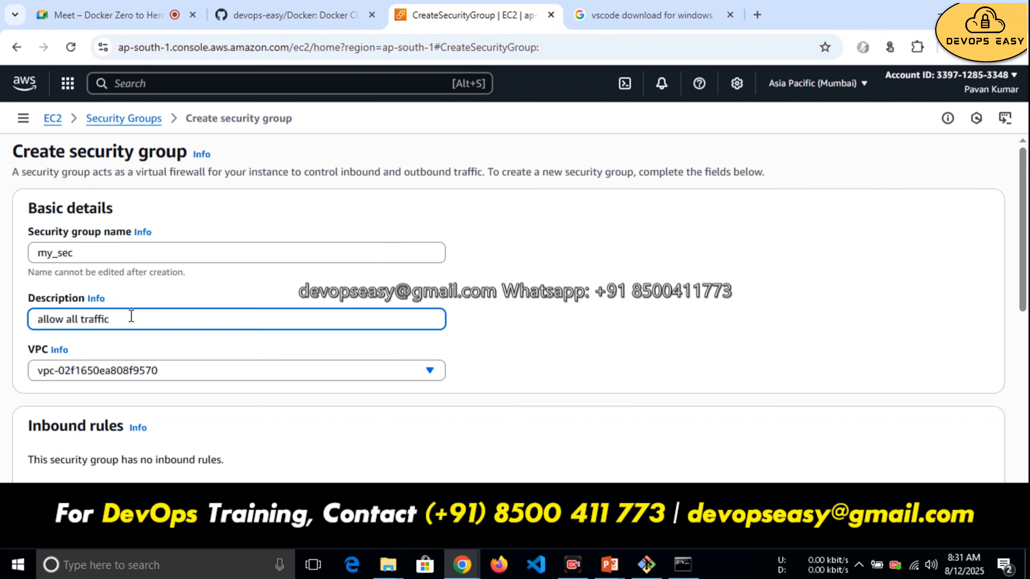
left_click_drag(1026, 310, 1023, 472)
scroll(329, 302, "down", 1)
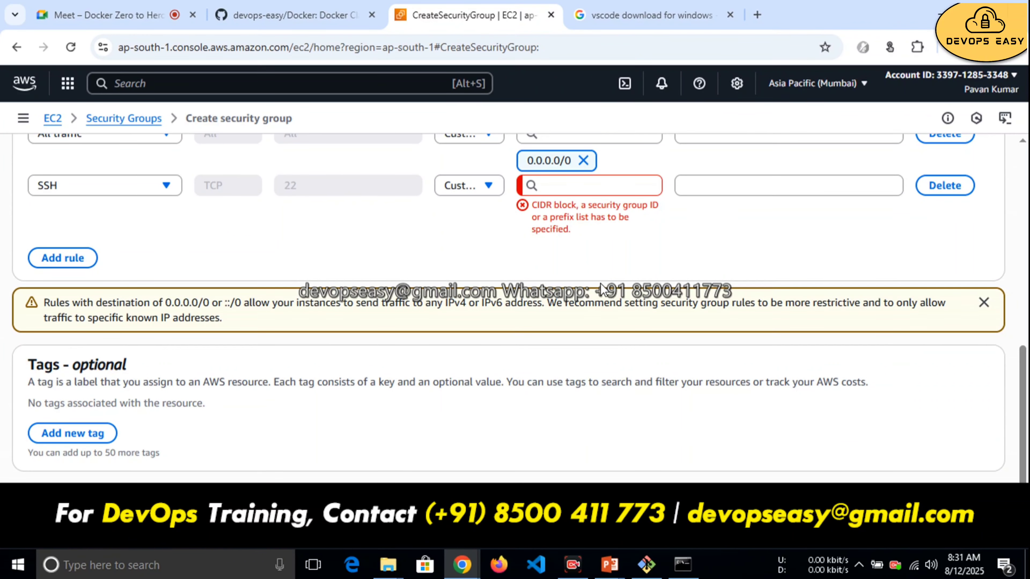
left_click(576, 191)
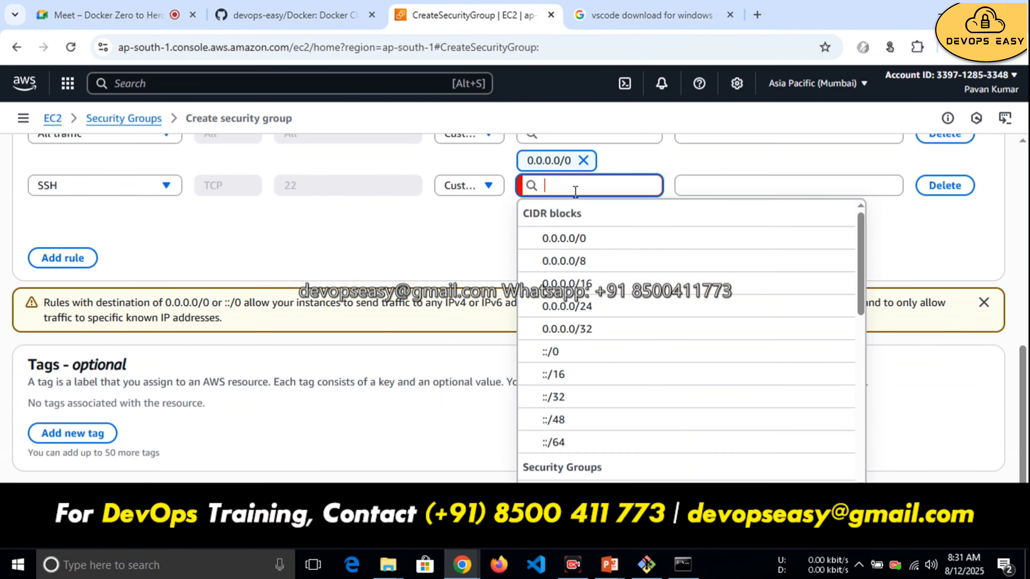
left_click(577, 237)
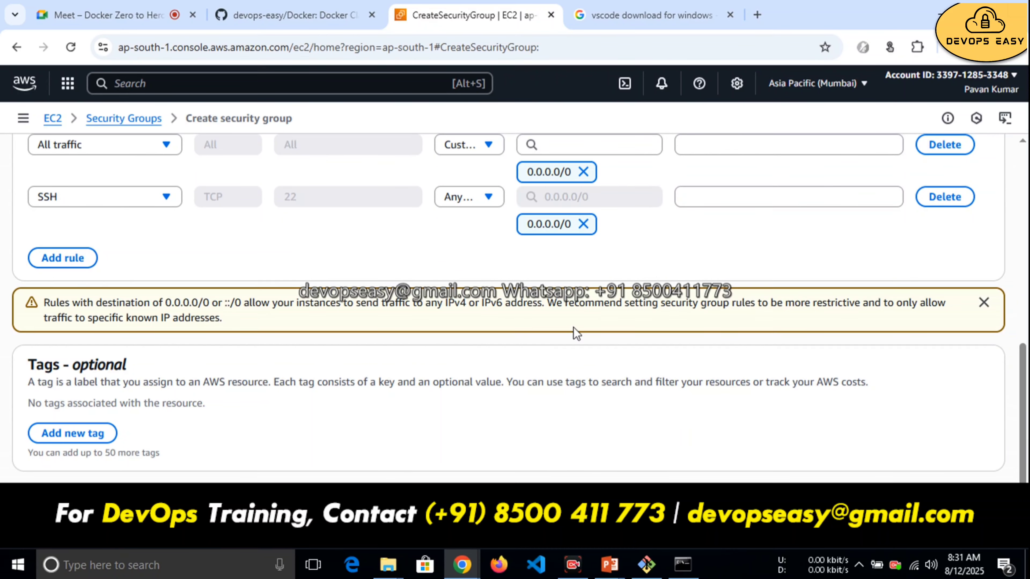
left_click(938, 495)
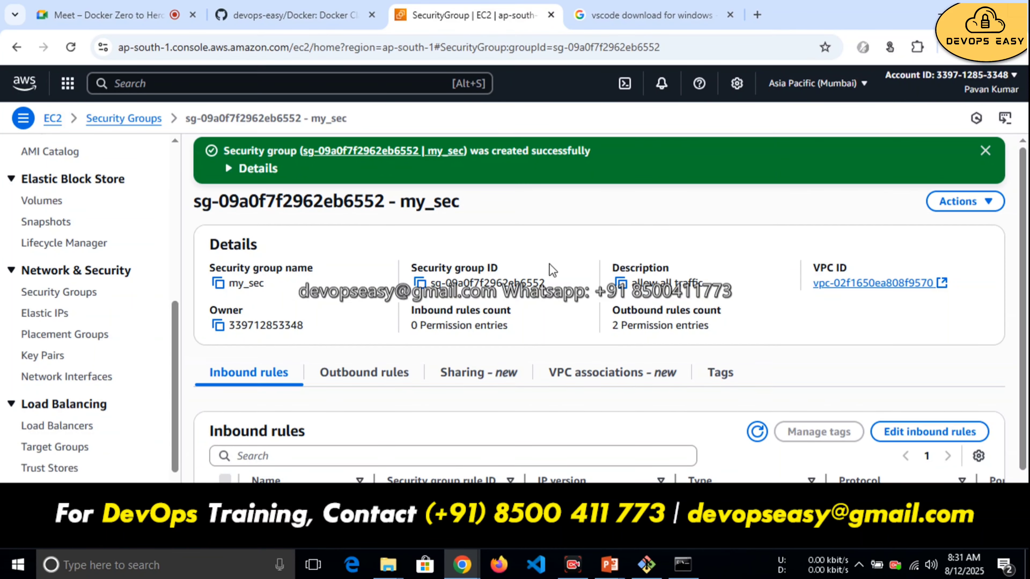
Step: Review the inbound and outbound rules of the newly created my_sec security group
scroll(1022, 365, "down", 1)
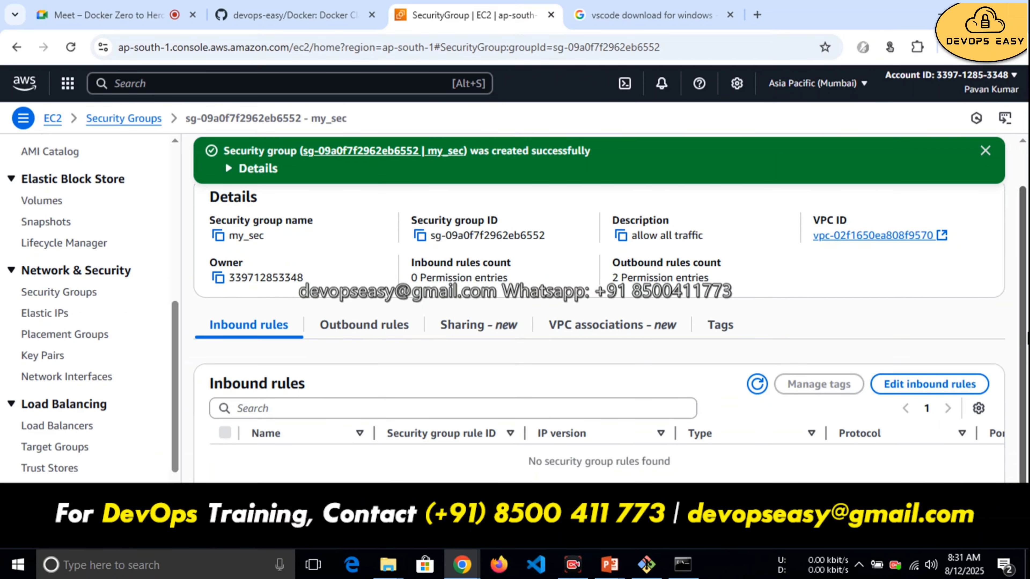
scroll(1023, 365, "up", 1)
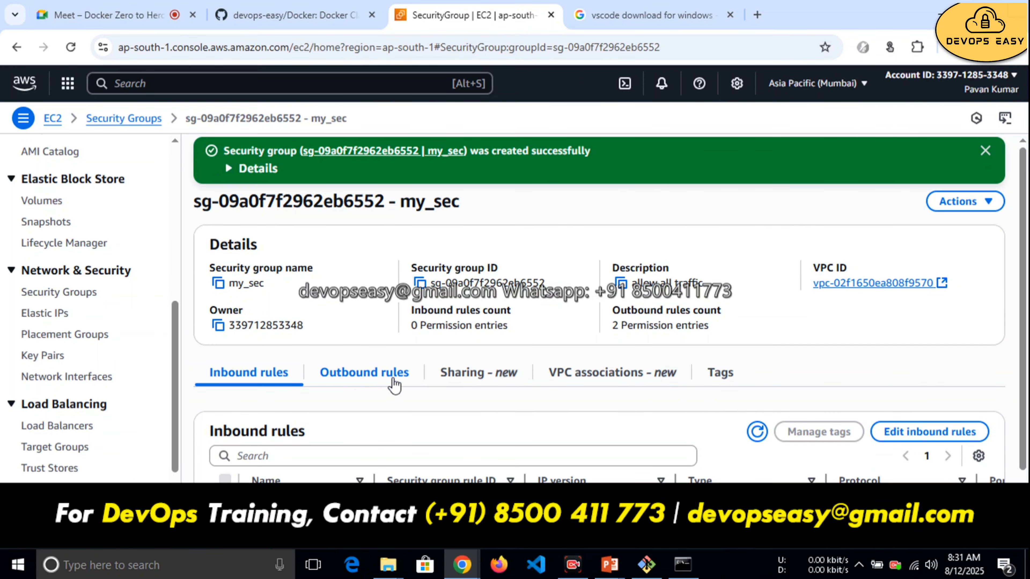
left_click(363, 379)
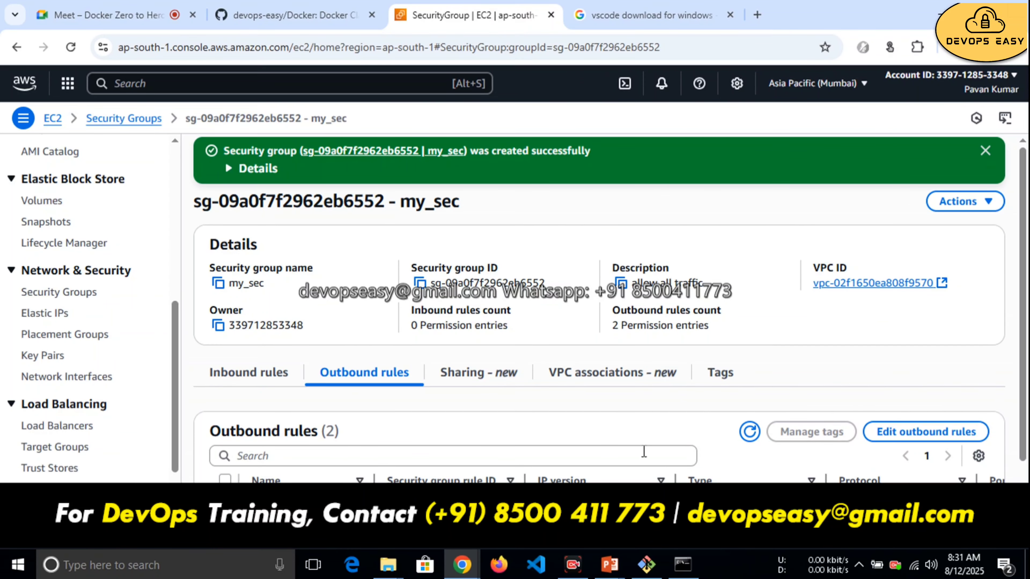
scroll(644, 451, "down", 1)
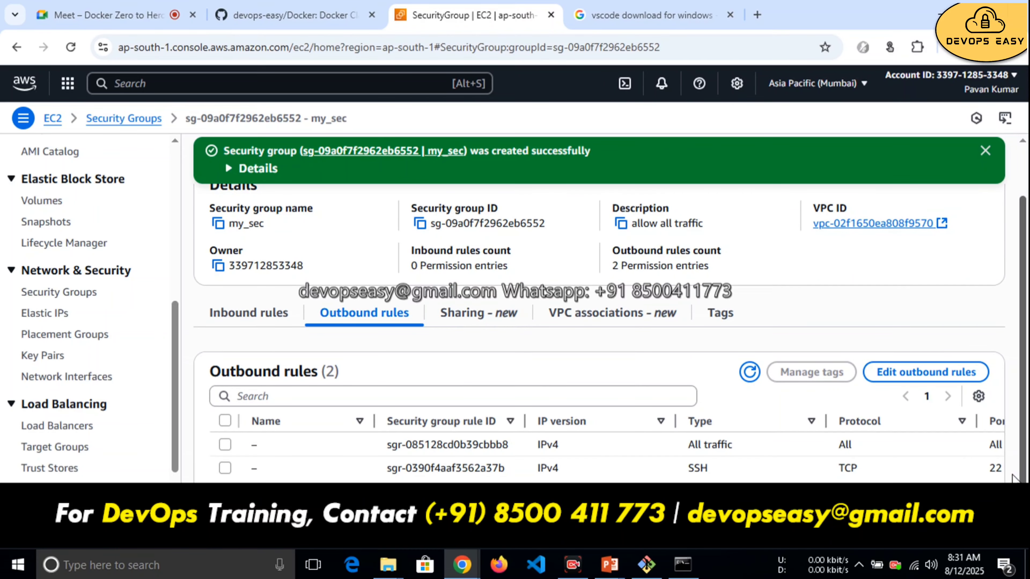
left_click(255, 321)
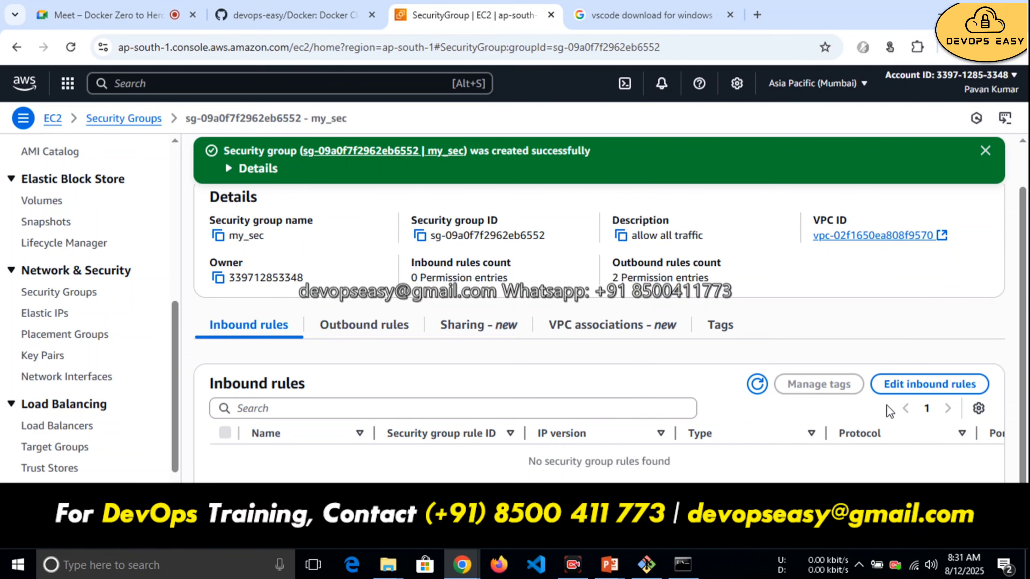
left_click(928, 385)
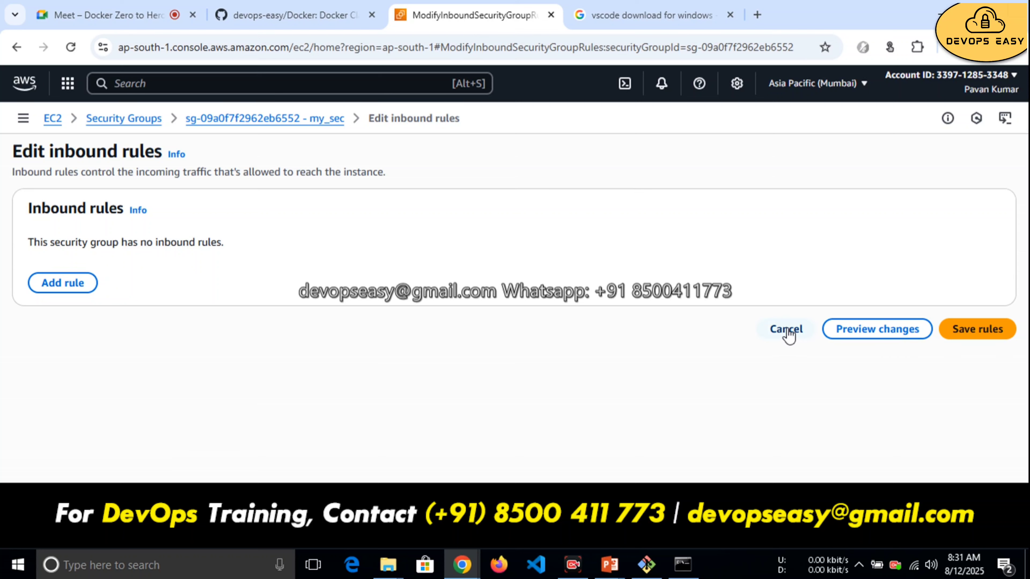
left_click(47, 288)
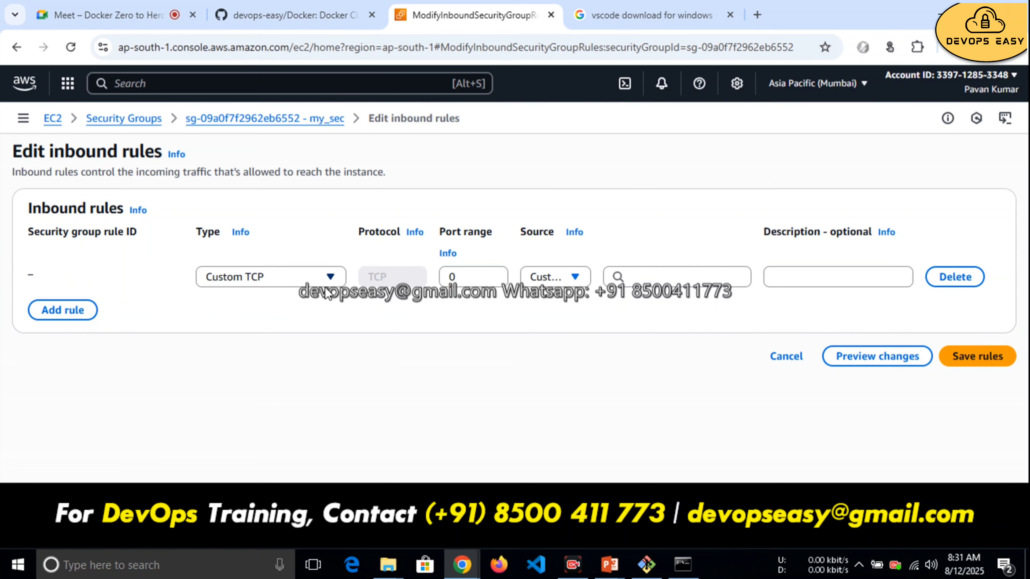
left_click(329, 280)
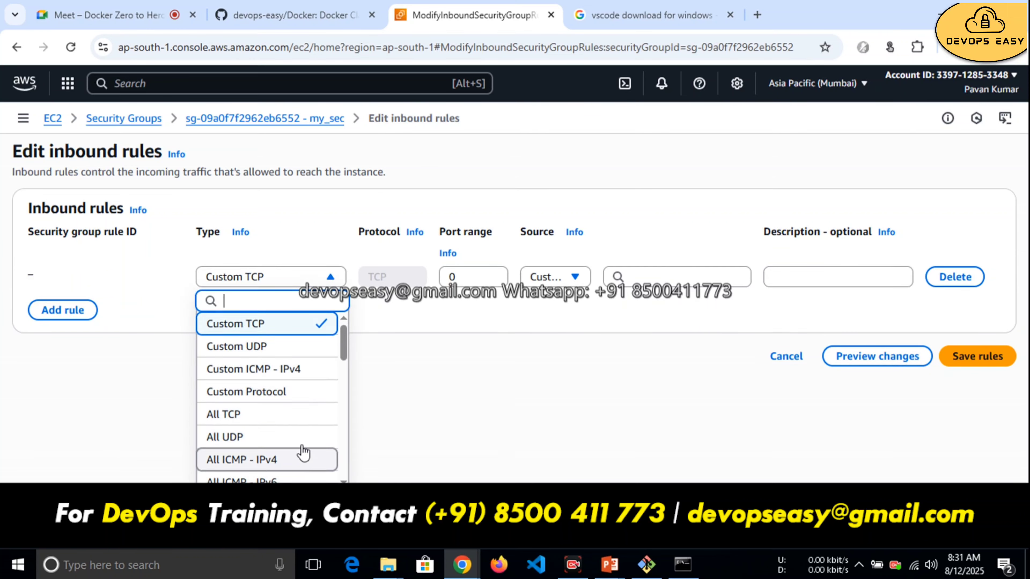
left_click_drag(342, 355, 351, 436)
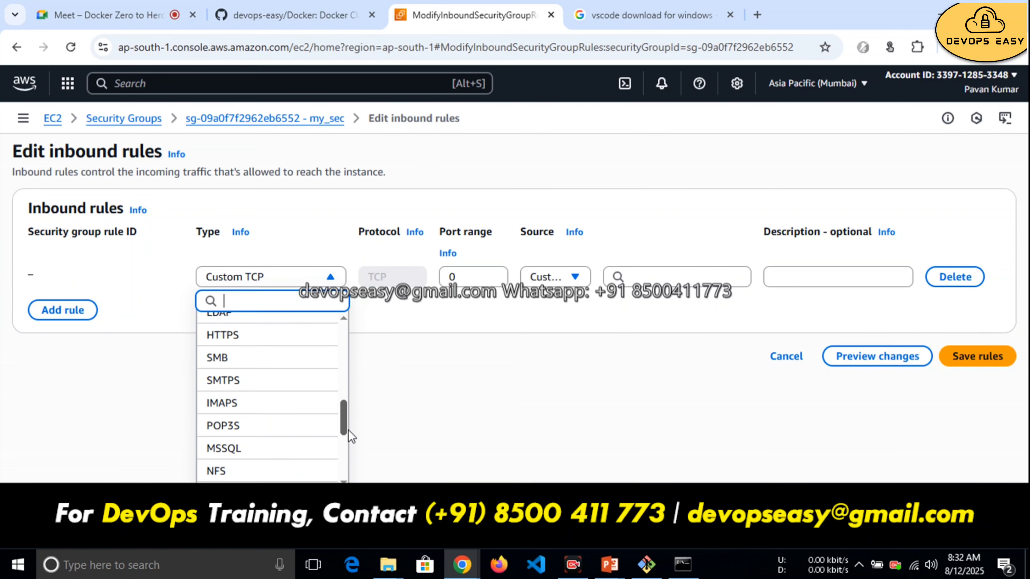
left_click(118, 346)
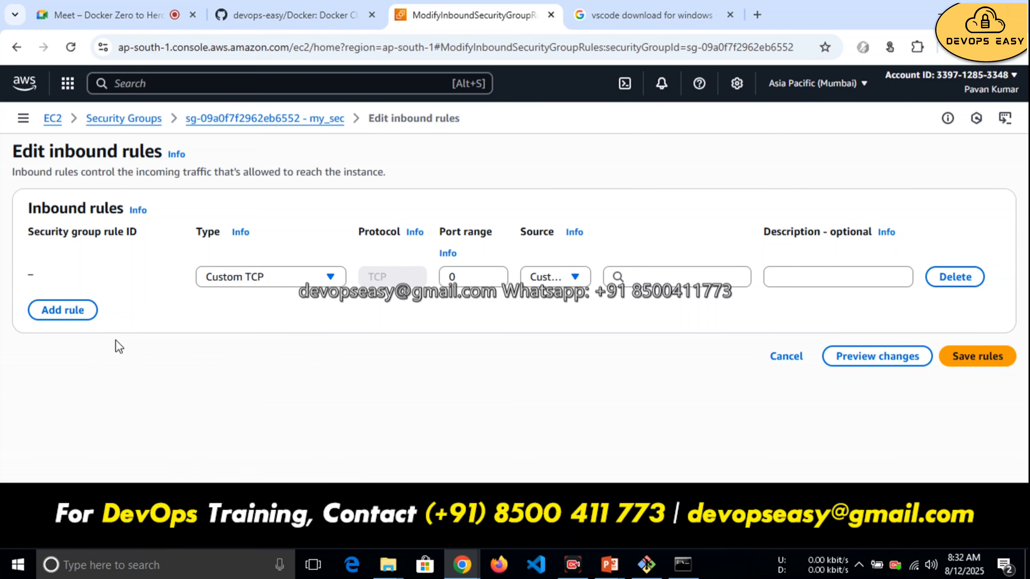
left_click(790, 358)
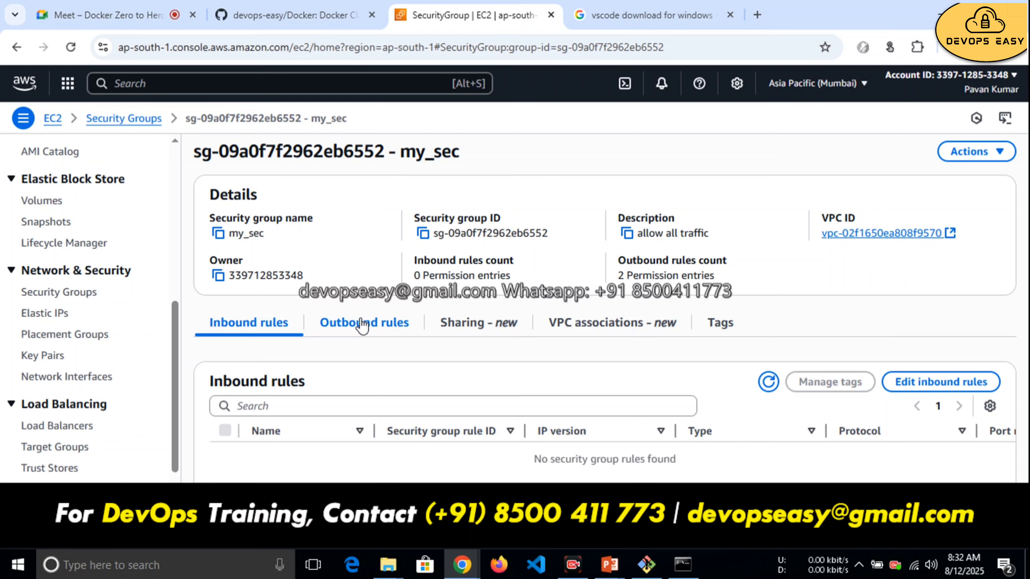
Step: Check the outbound and inbound rules of my_sec again and return to the list of all security groups
left_click(363, 324)
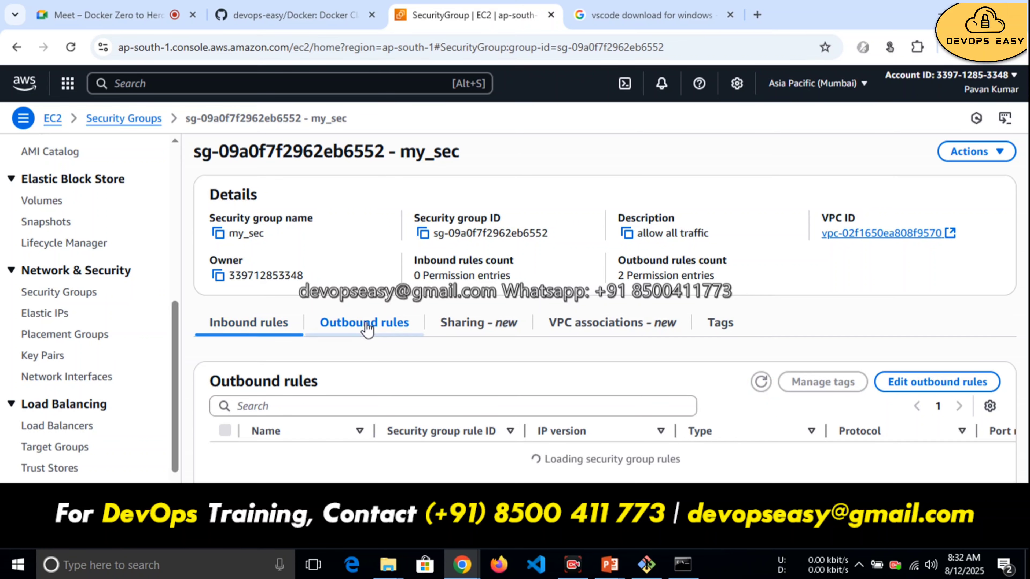
left_click(264, 324)
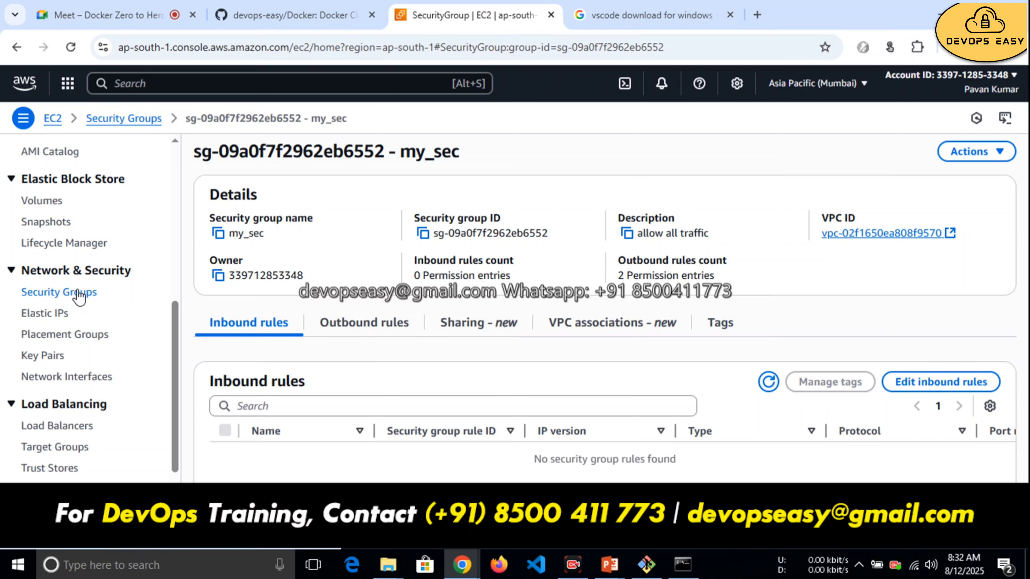
left_click(134, 118)
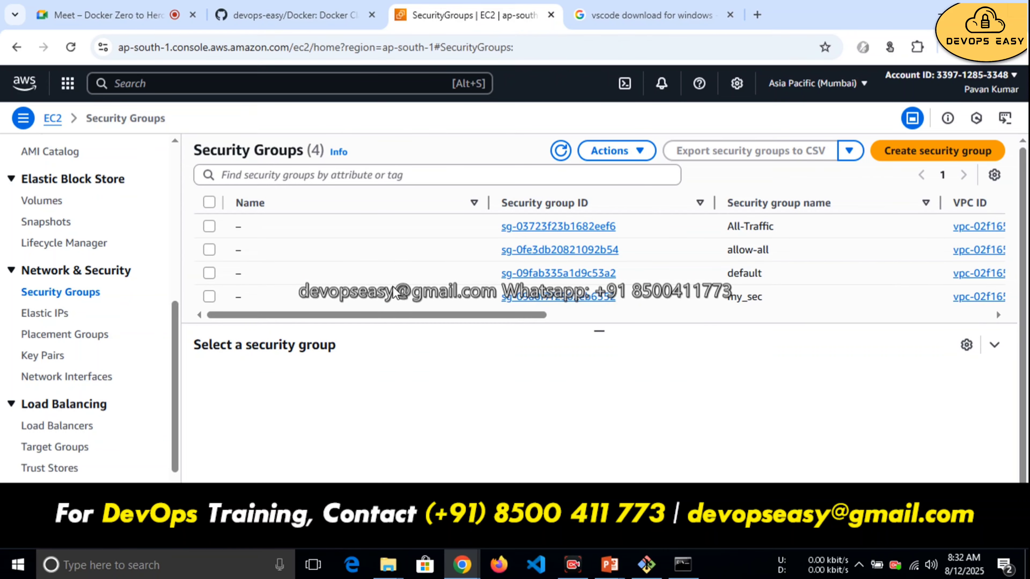
Step: Open the EC2 instances list, refresh it, and select the MY_Demo instance
left_click_drag(172, 356, 177, 143)
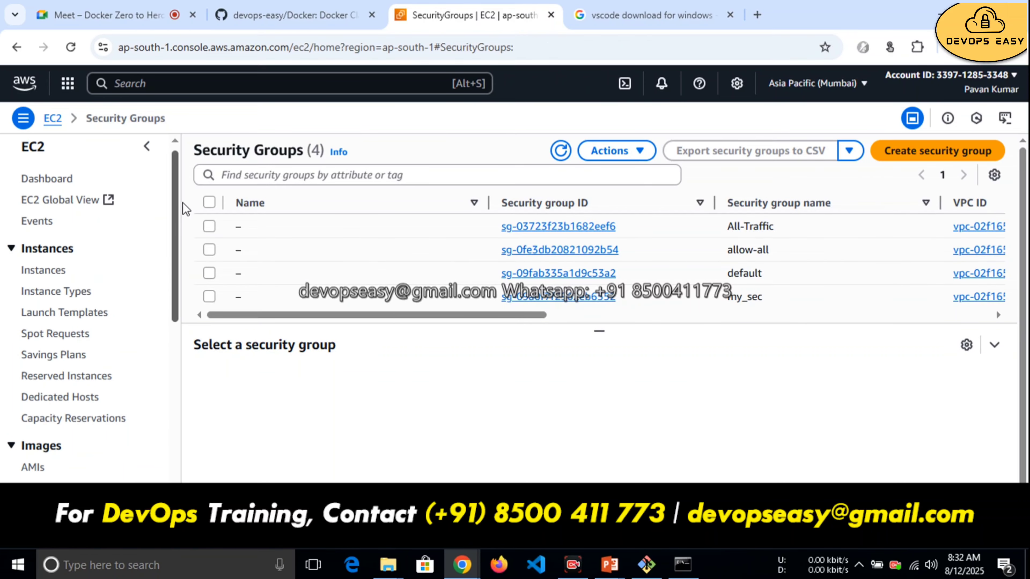
left_click(30, 275)
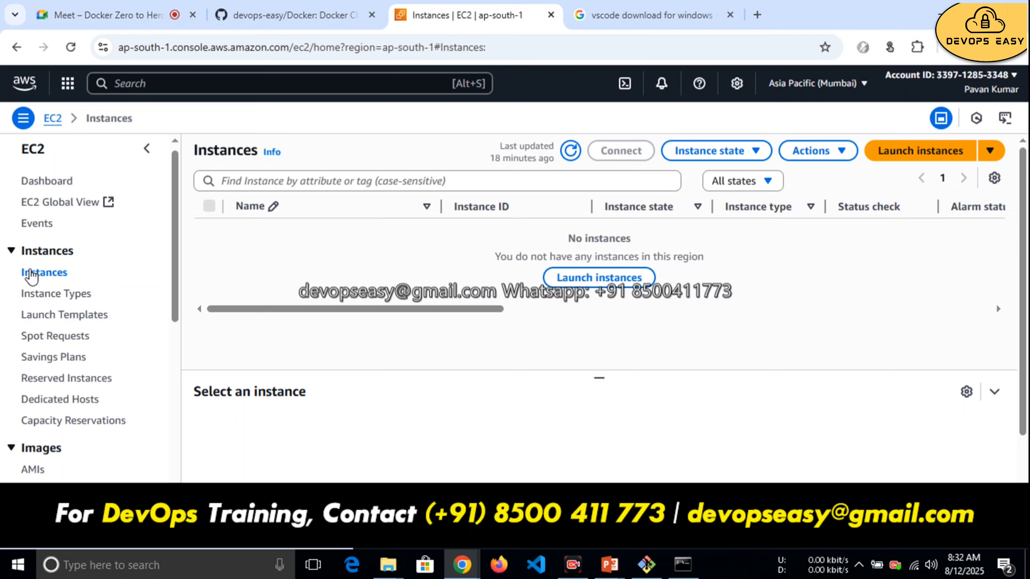
left_click(571, 153)
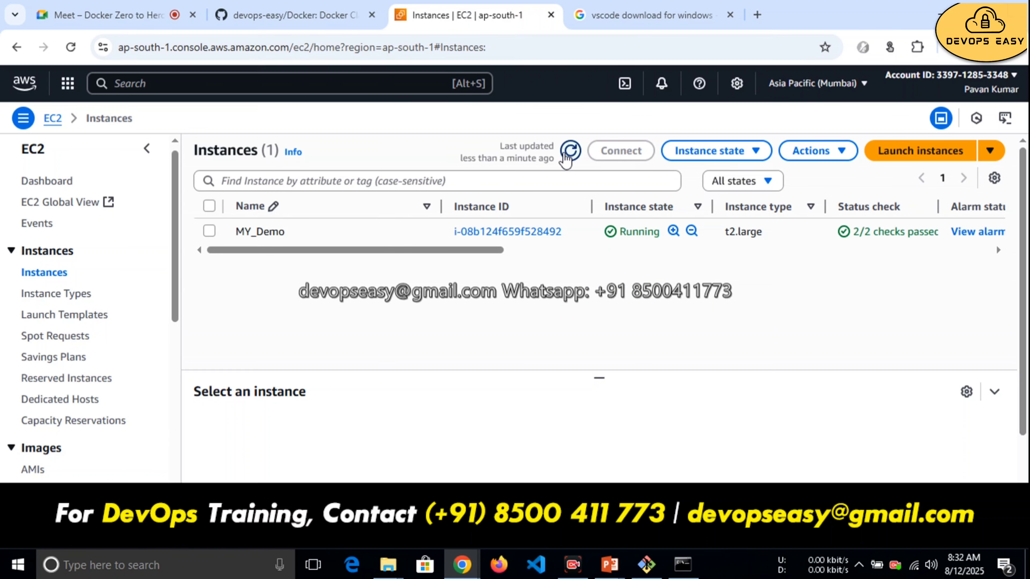
left_click(571, 153)
left_click(209, 231)
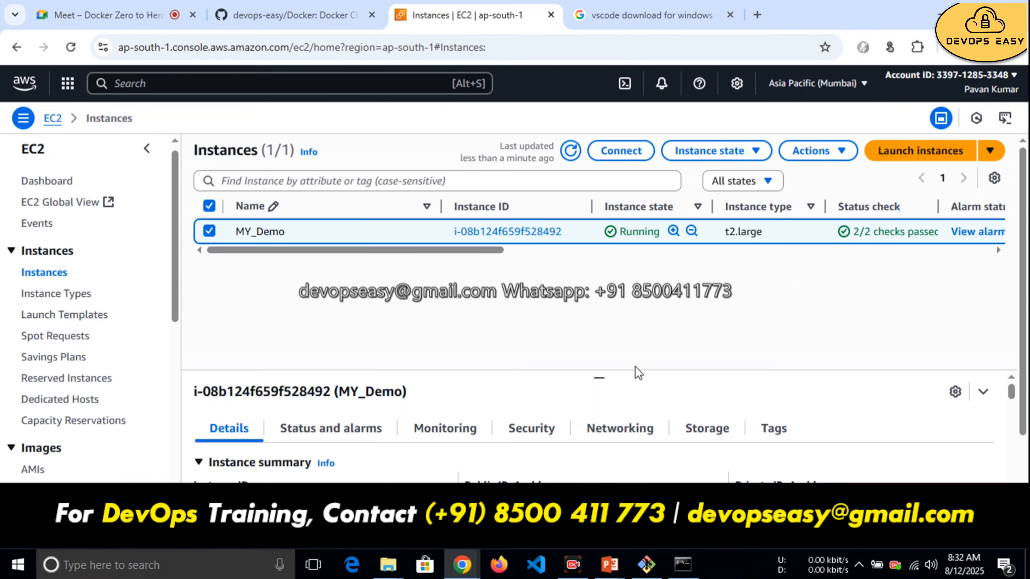
Step: Bring up the Command Prompt window with the ipconfig output and close it
left_click(683, 565)
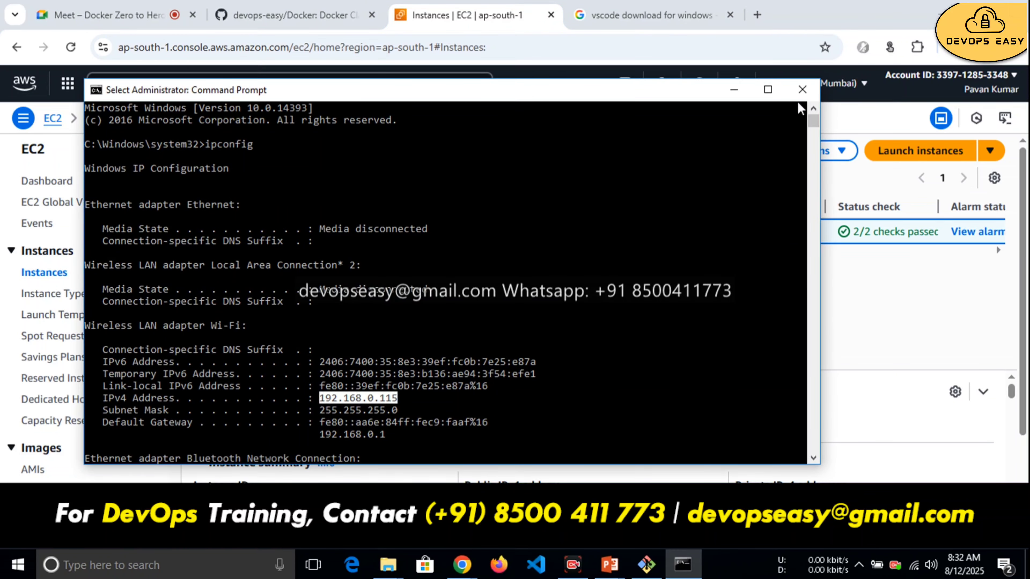
left_click(802, 90)
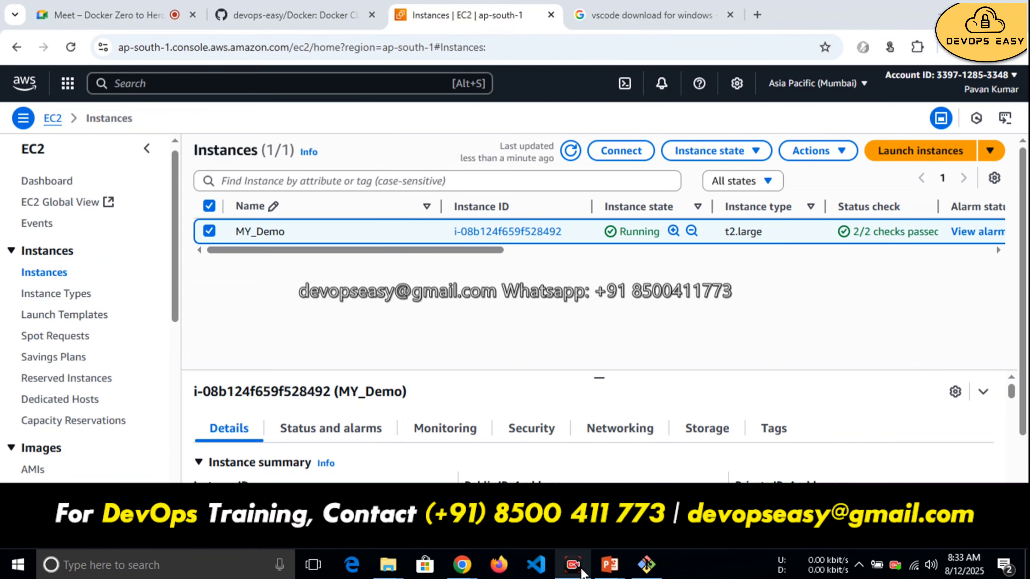
mouse_move(582, 573)
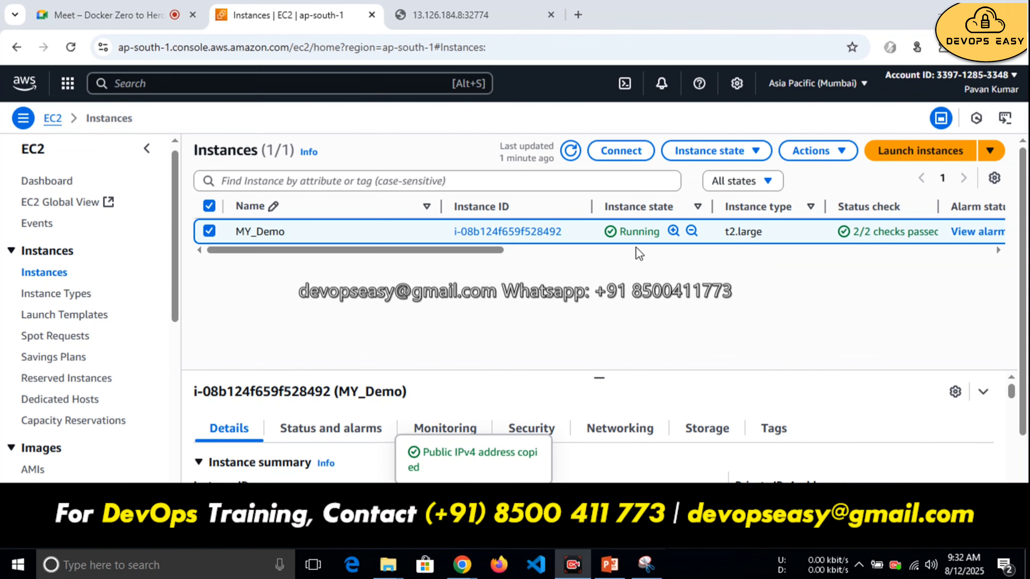
Step: Open the connection instructions for the MY_Demo instance and copy the example SSH command
left_click(625, 157)
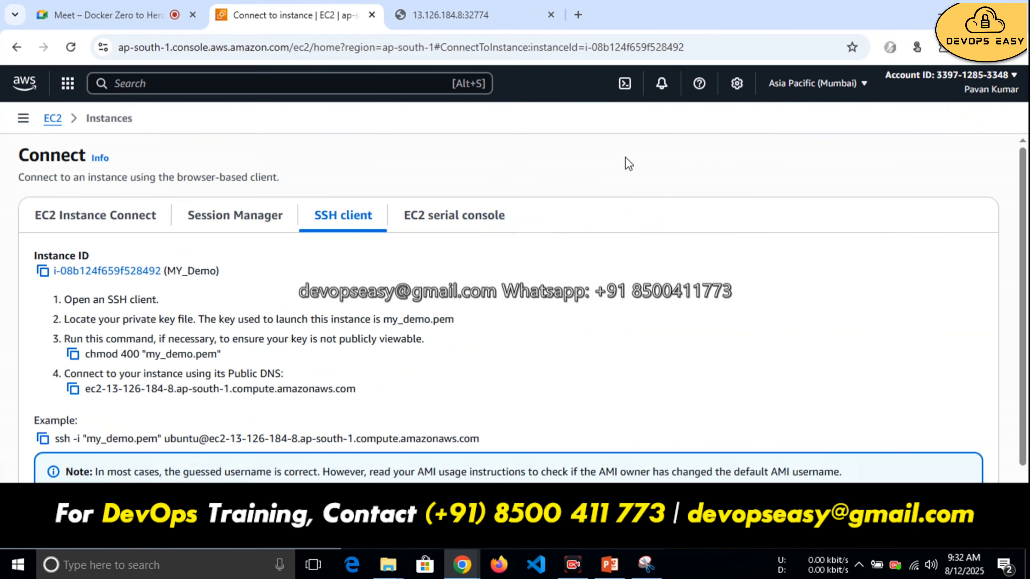
left_click(43, 439)
left_click(43, 440)
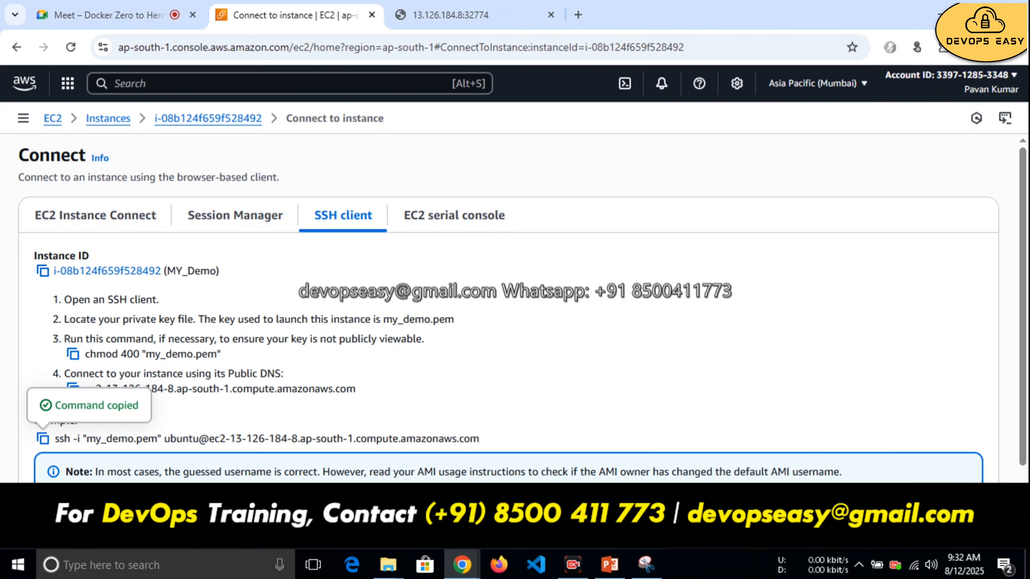
Step: Open Git Bash in the Downloads folder and maximize its window
mouse_move(388, 565)
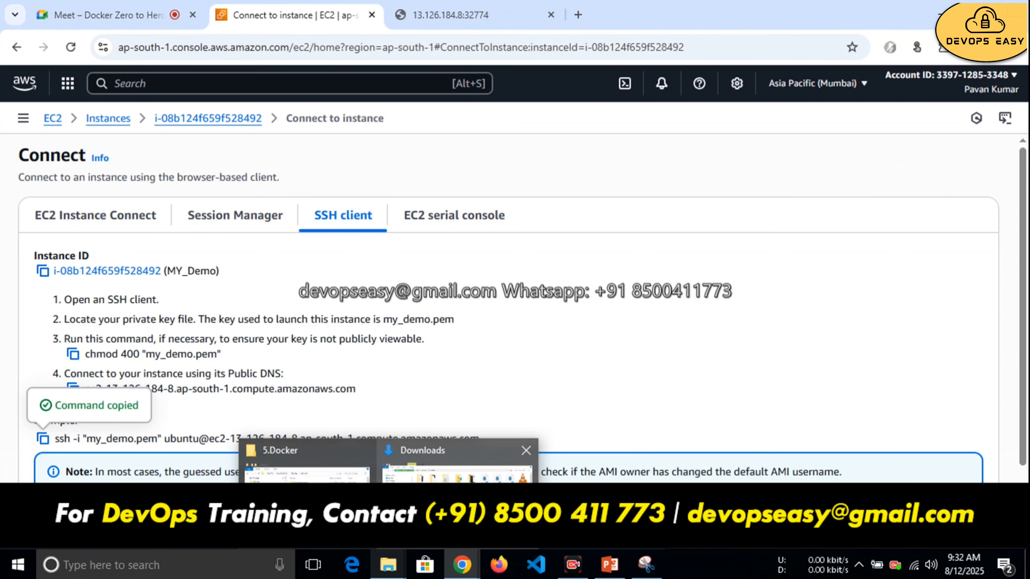
mouse_move(434, 480)
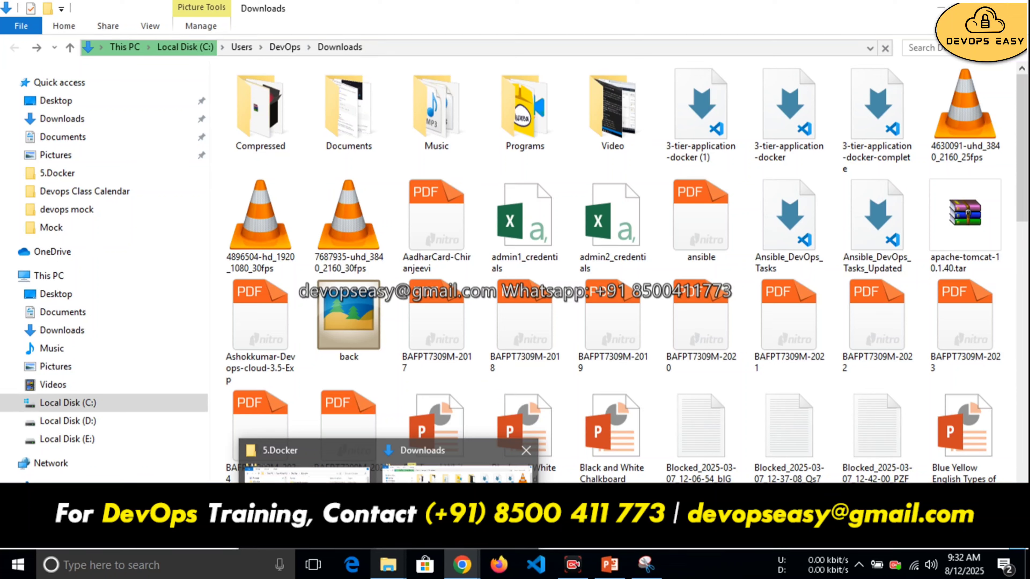
left_click(434, 481)
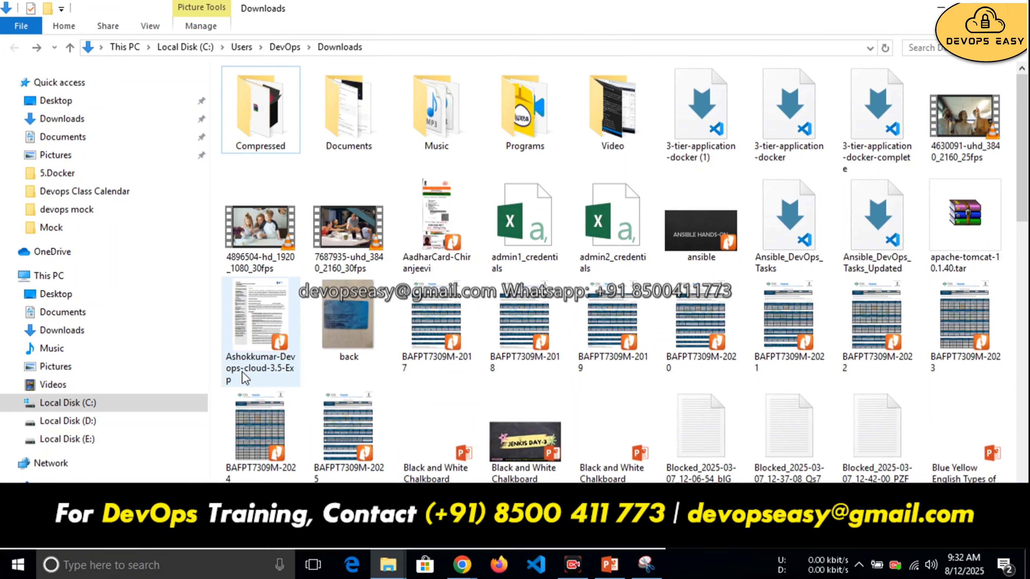
right_click(223, 314)
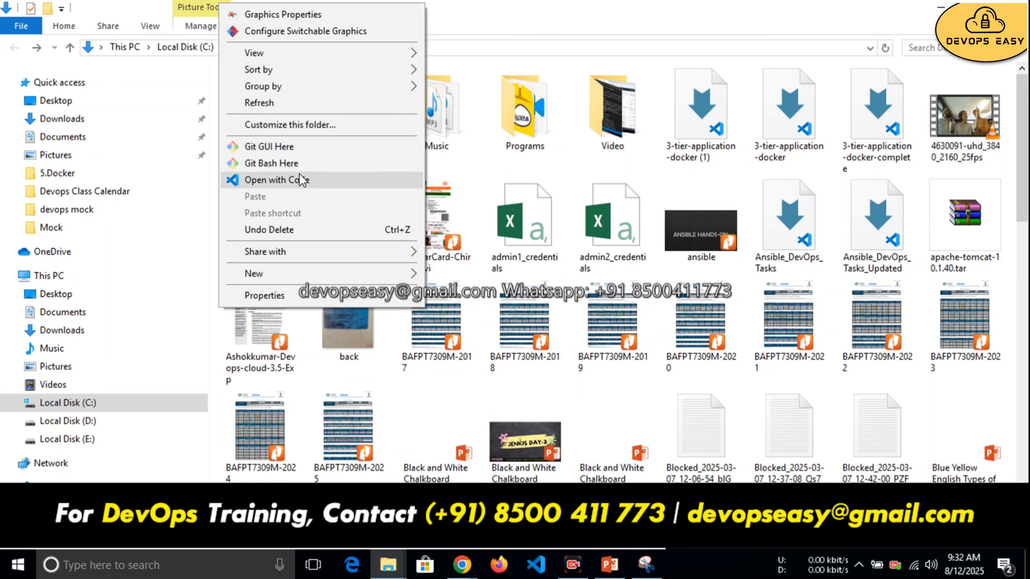
left_click(268, 163)
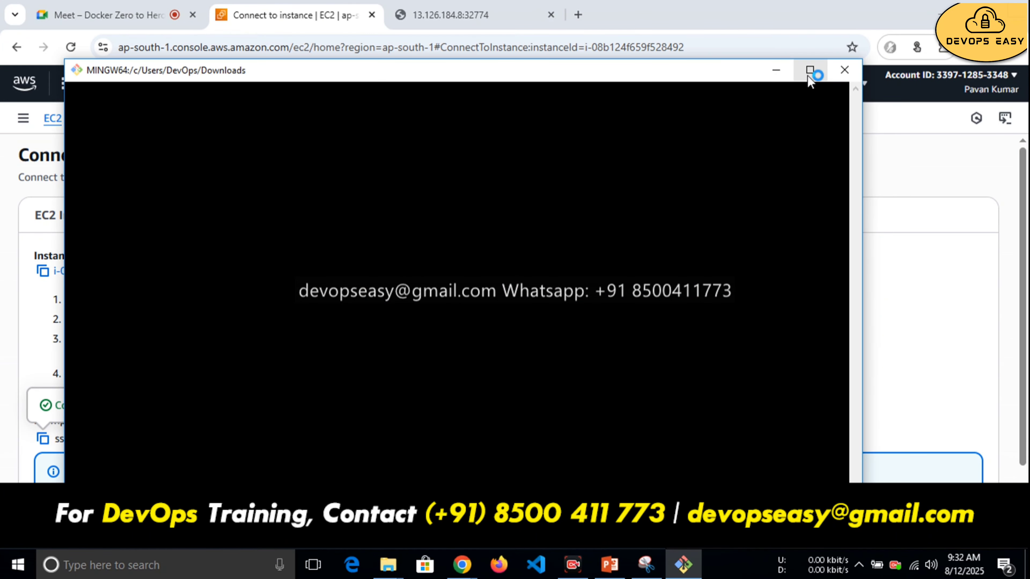
left_click(809, 72)
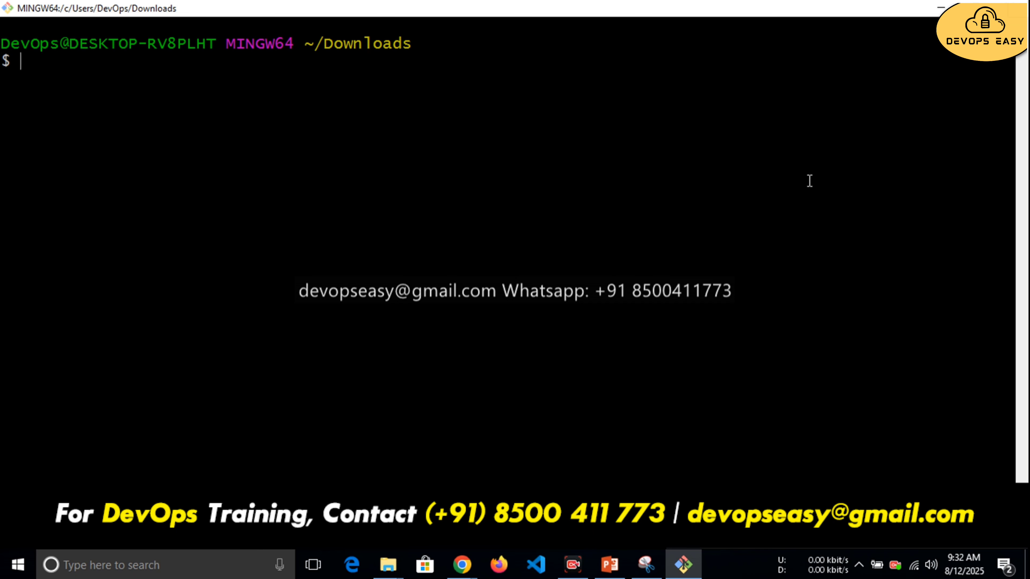
key("shift+Insert")
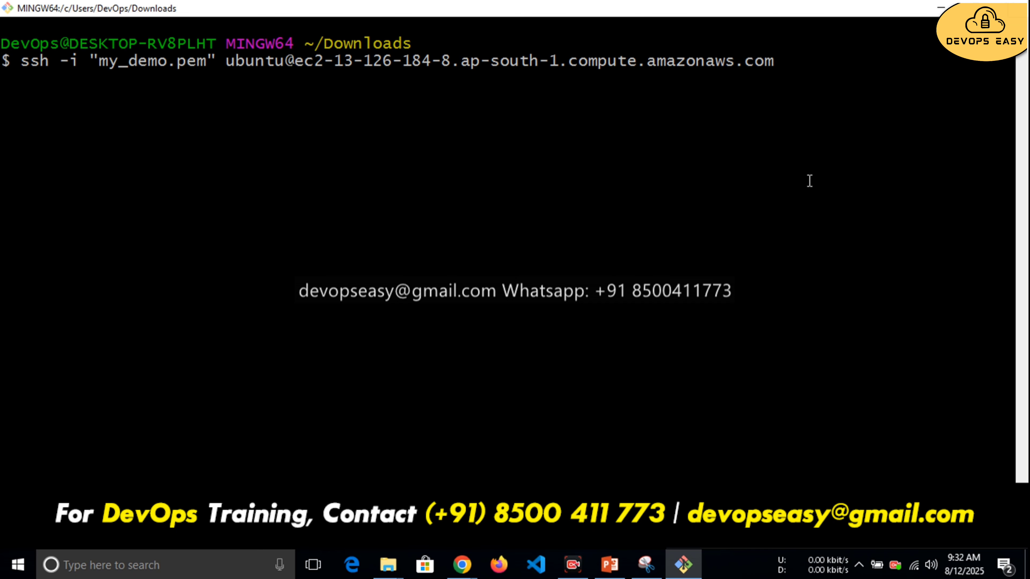
key("BackSpace")
key("BackSpace")
key("BackSpace")
key("BackSpace")
key("BackSpace")
key("BackSpace")
key("BackSpace")
key("BackSpace")
key("BackSpace")
key("BackSpace")
key("BackSpace")
key("BackSpace")
key("BackSpace")
key("BackSpace")
key("BackSpace")
key("BackSpace")
key("BackSpace")
key("BackSpace")
key("BackSpace")
key("BackSpace")
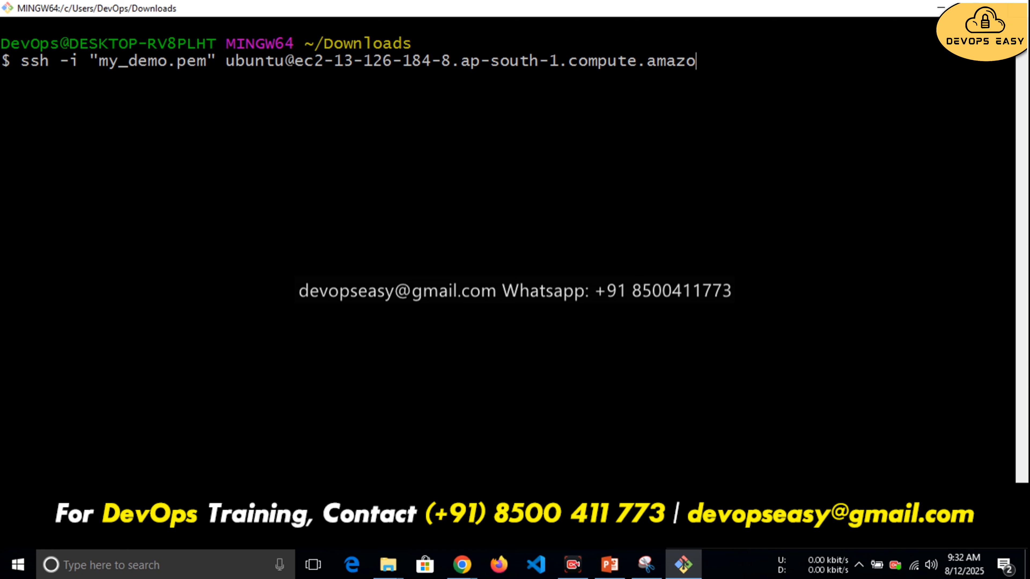
key("BackSpace")
key("BackSpace")
key("BackSpace")
key("BackSpace")
key("BackSpace")
key("BackSpace")
key("BackSpace")
key("BackSpace")
key("BackSpace")
key("BackSpace")
key("BackSpace")
key("BackSpace")
key("BackSpace")
key("BackSpace")
key("BackSpace")
key("BackSpace")
key("BackSpace")
key("BackSpace")
key("BackSpace")
key("BackSpace")
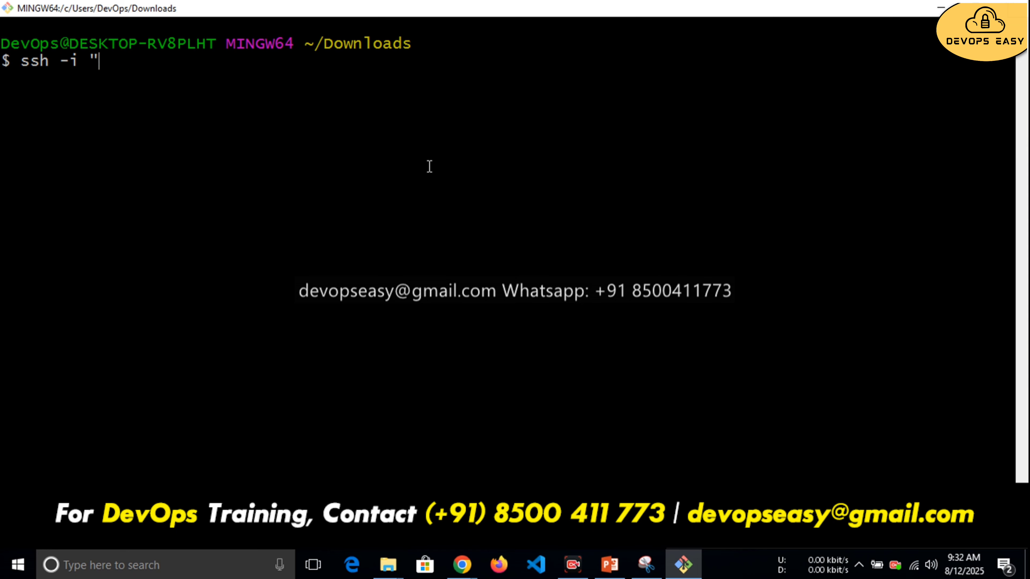
Step: Connect to the MY_Demo instance by running the copied SSH command with my_demo.pem, and clear the terminal
right_click(100, 66)
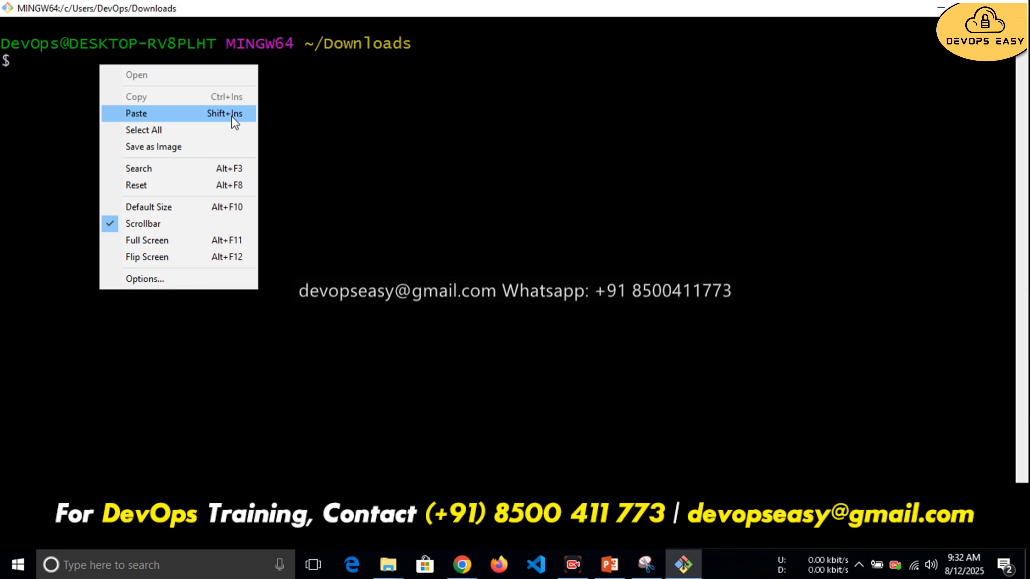
left_click(197, 116)
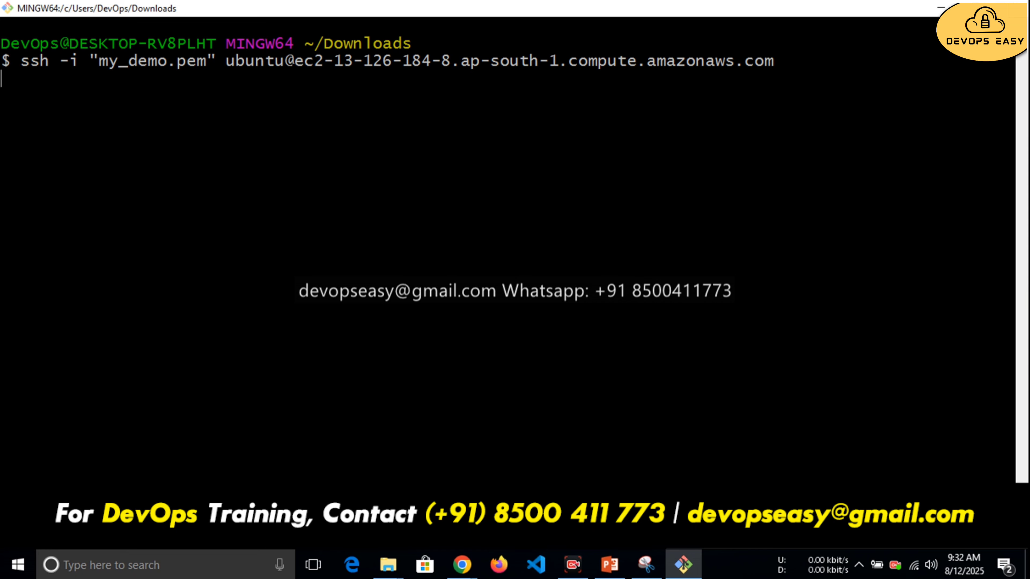
key("Return")
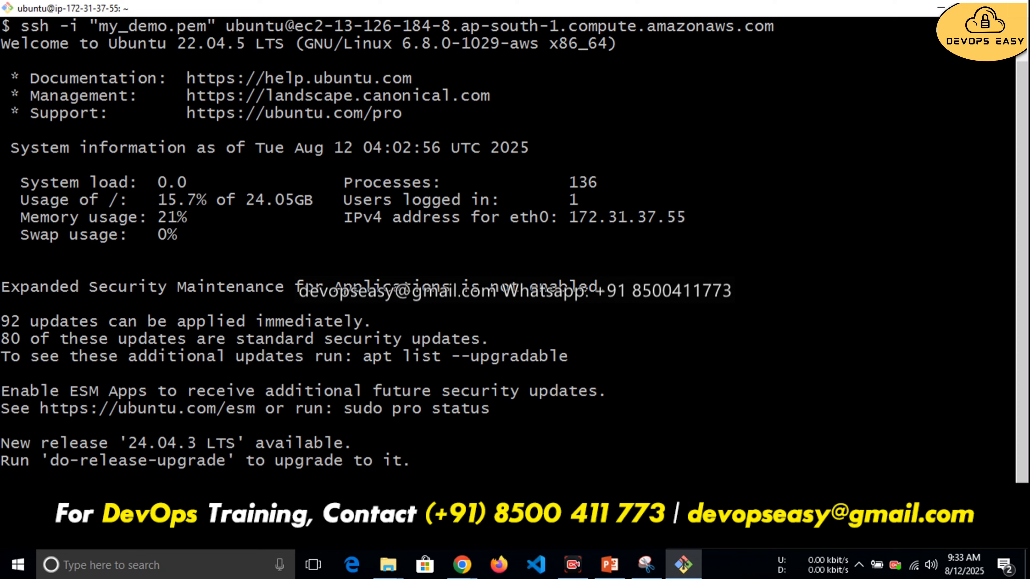
key("ctrl+l")
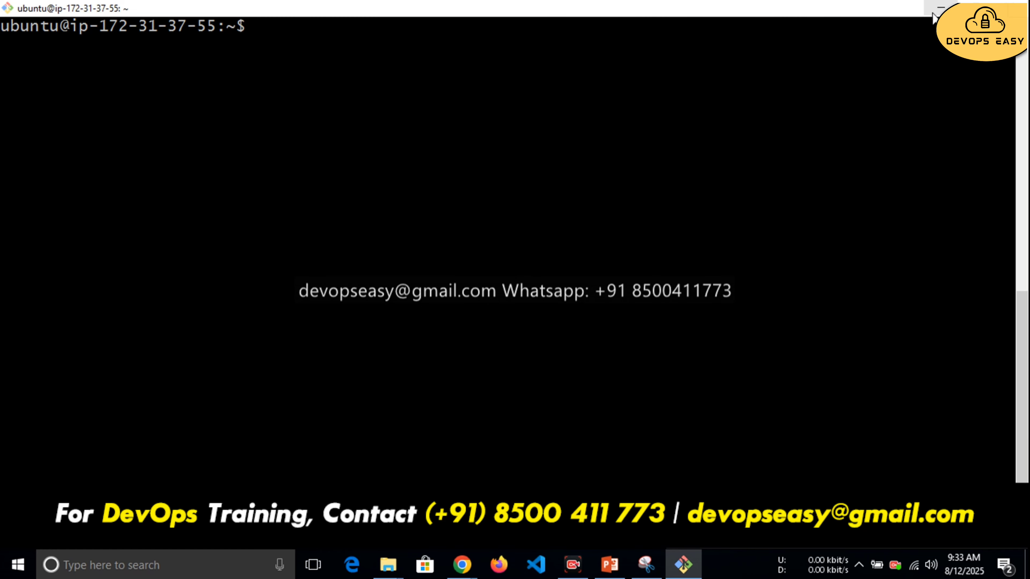
left_click(940, 8)
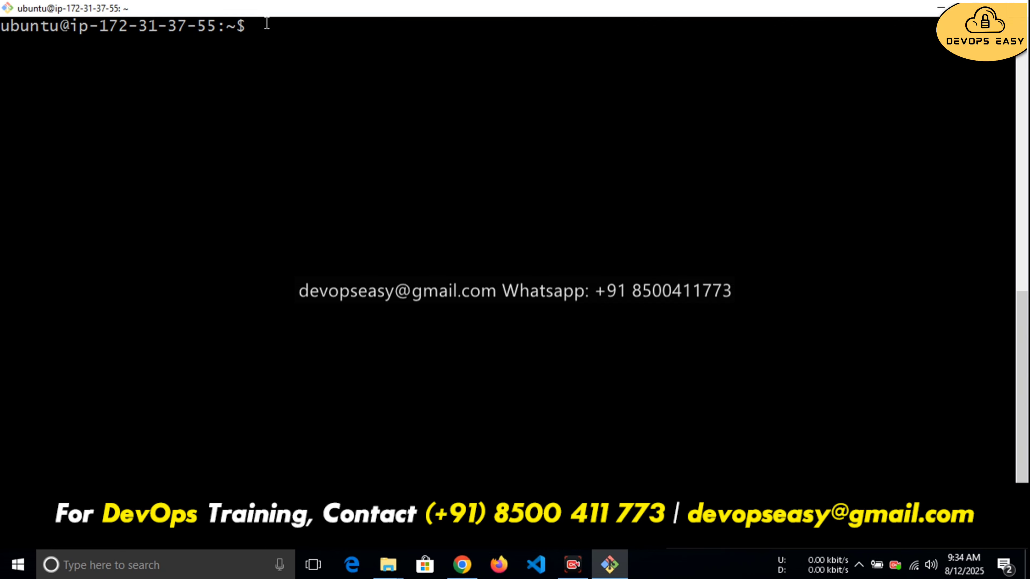
Step: End the SSH session with exit and recall the previous SSH command at the Git Bash prompt
type("exit")
key("Return")
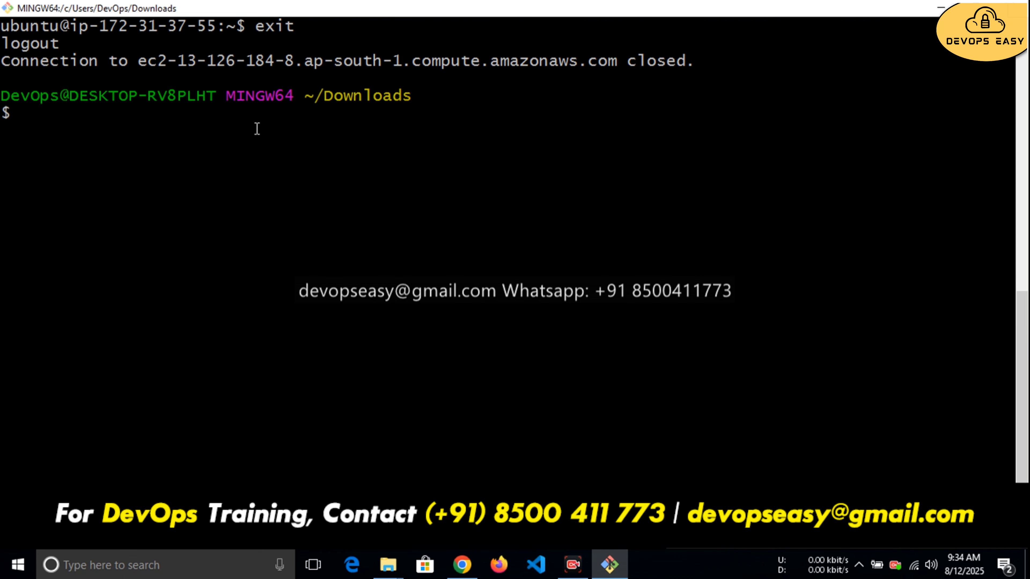
key("Up")
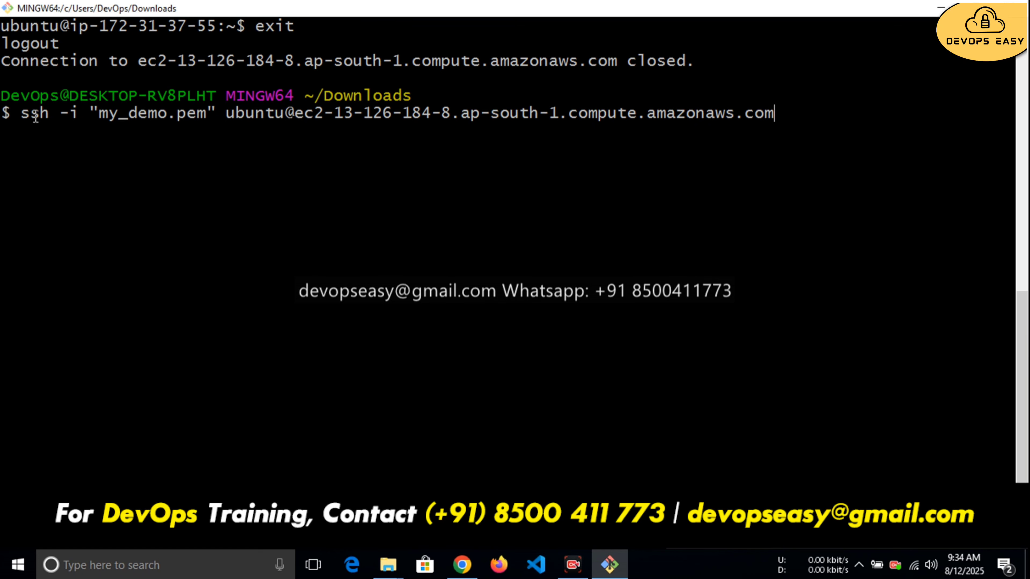
Step: Examine the parts of the SSH command: the -i option, the my_demo.pem key file, the ubuntu user and the host address
left_click_drag(60, 113, 75, 113)
left_click_drag(93, 115, 201, 122)
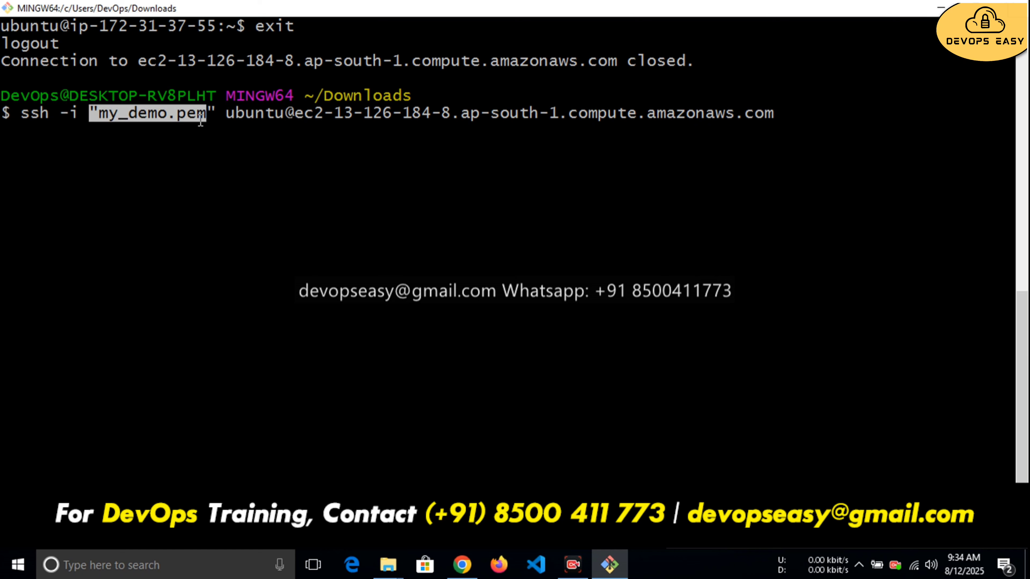
double_click(128, 114)
double_click(249, 116)
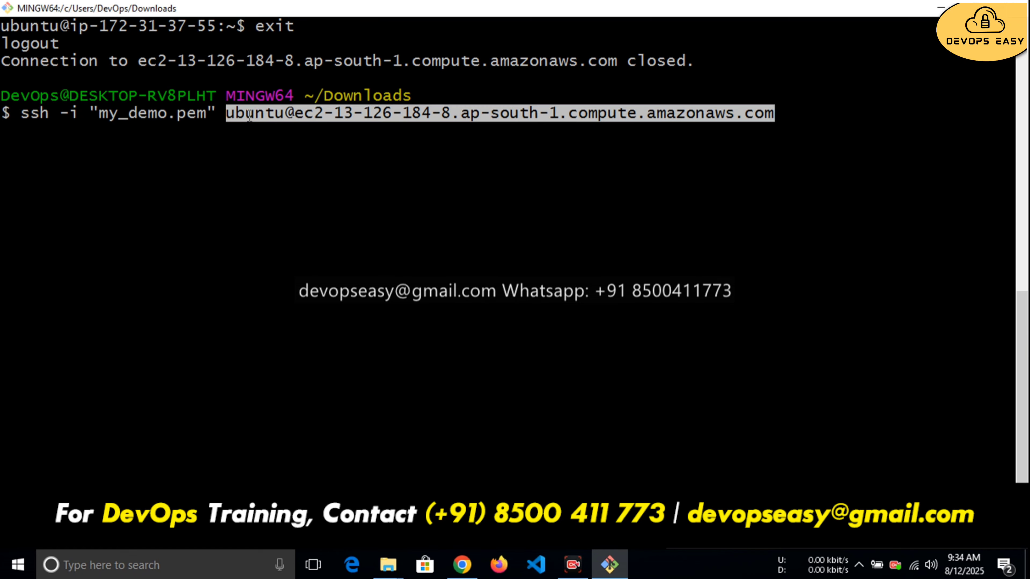
left_click(284, 117)
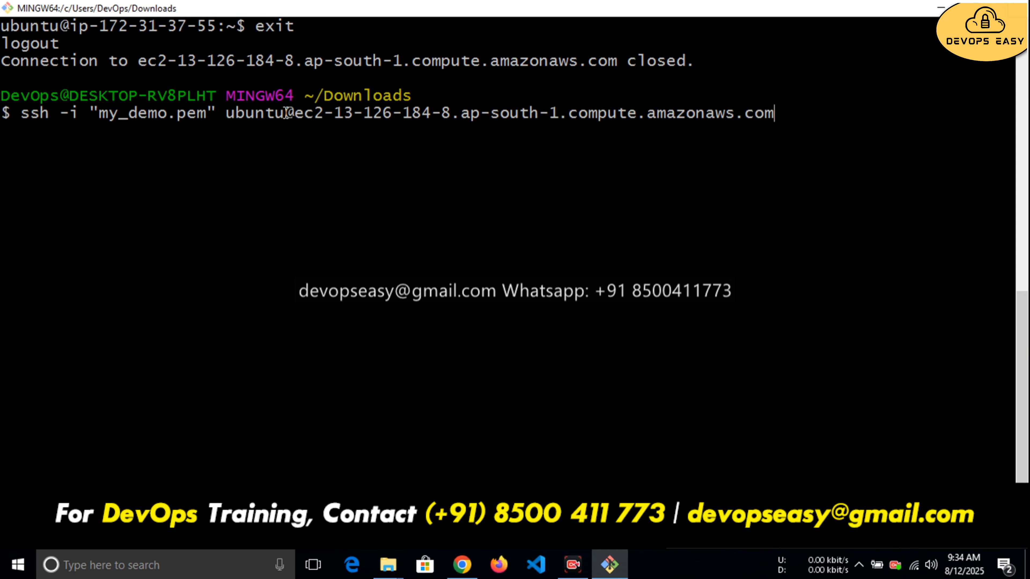
left_click_drag(291, 114, 773, 114)
left_click(246, 116)
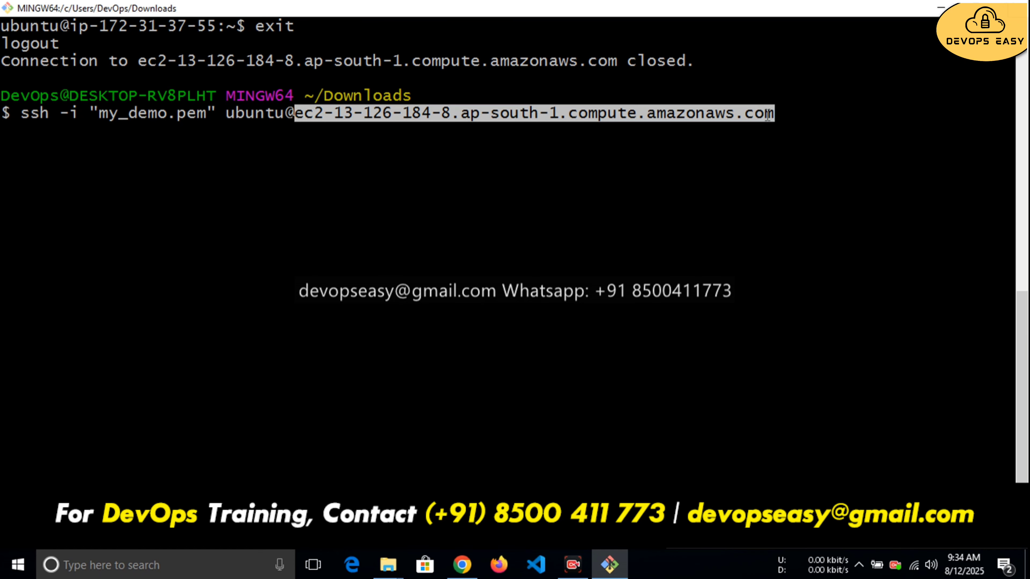
double_click(266, 111)
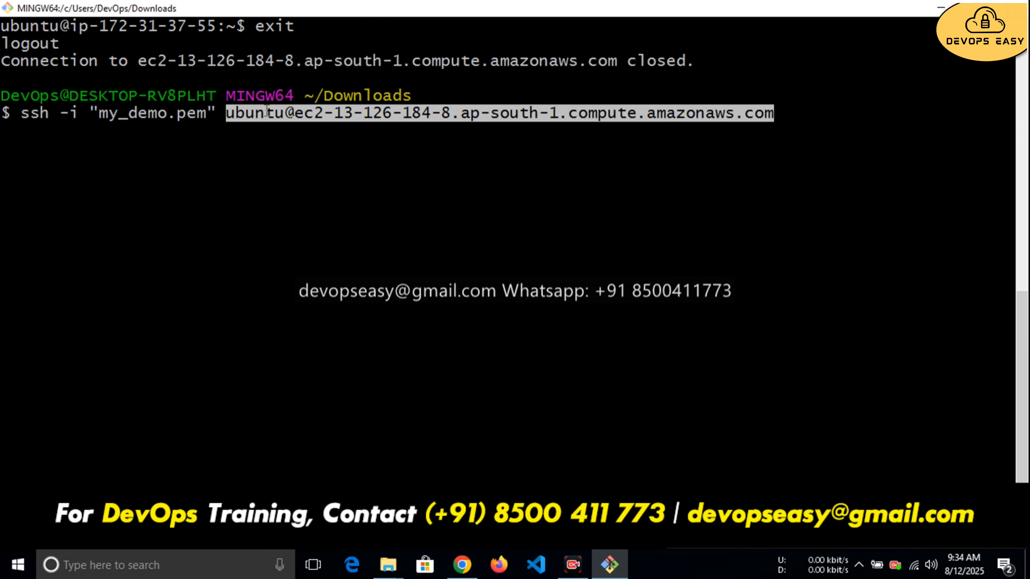
left_click(267, 111)
left_click_drag(218, 113, 772, 117)
left_click(449, 116)
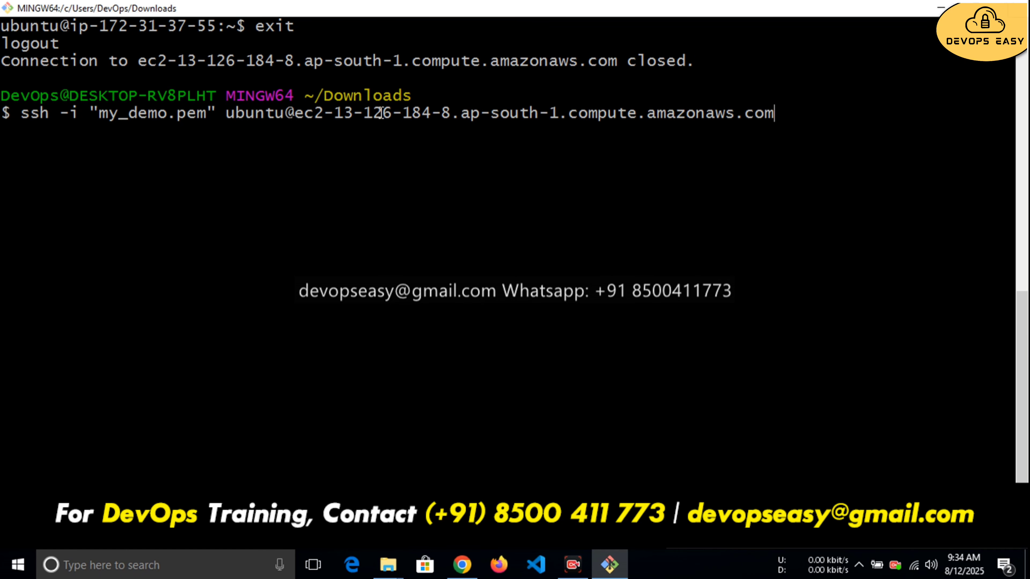
Step: Reconnect to the MY_Demo instance with the recalled SSH command and clear the terminal
key("Return")
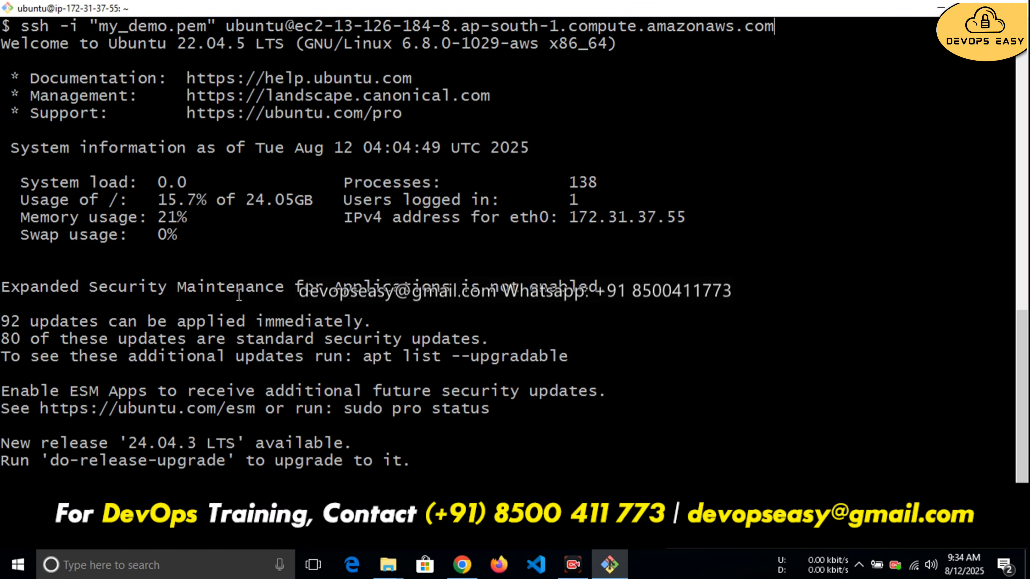
key("ctrl+l")
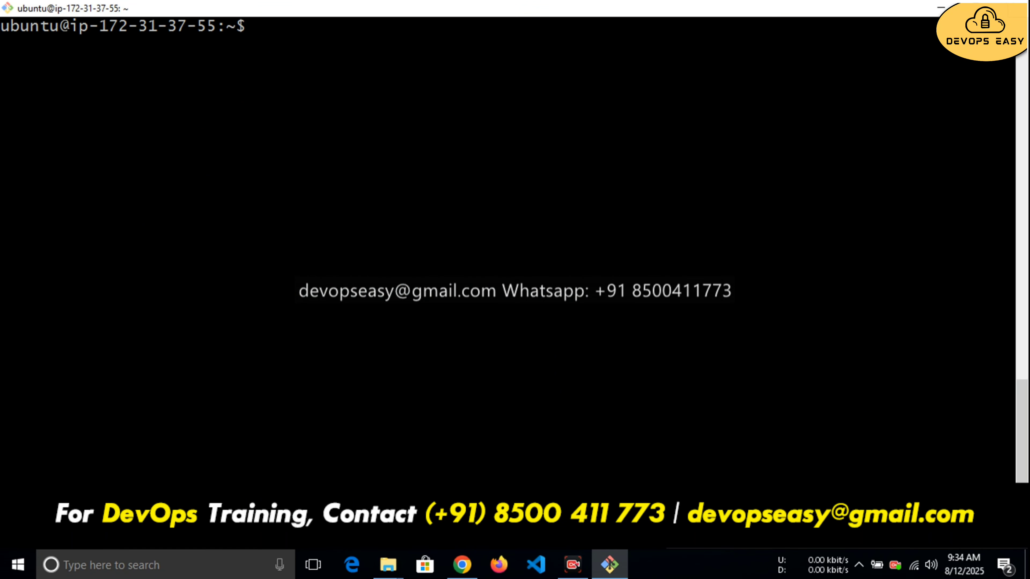
type("jnkgdkgwkgjnadg")
key("BackSpace")
key("BackSpace")
key("BackSpace")
key("BackSpace")
key("BackSpace")
key("BackSpace")
key("BackSpace")
key("BackSpace")
key("BackSpace")
key("BackSpace")
key("BackSpace")
key("BackSpace")
key("BackSpace")
key("BackSpace")
key("BackSpace")
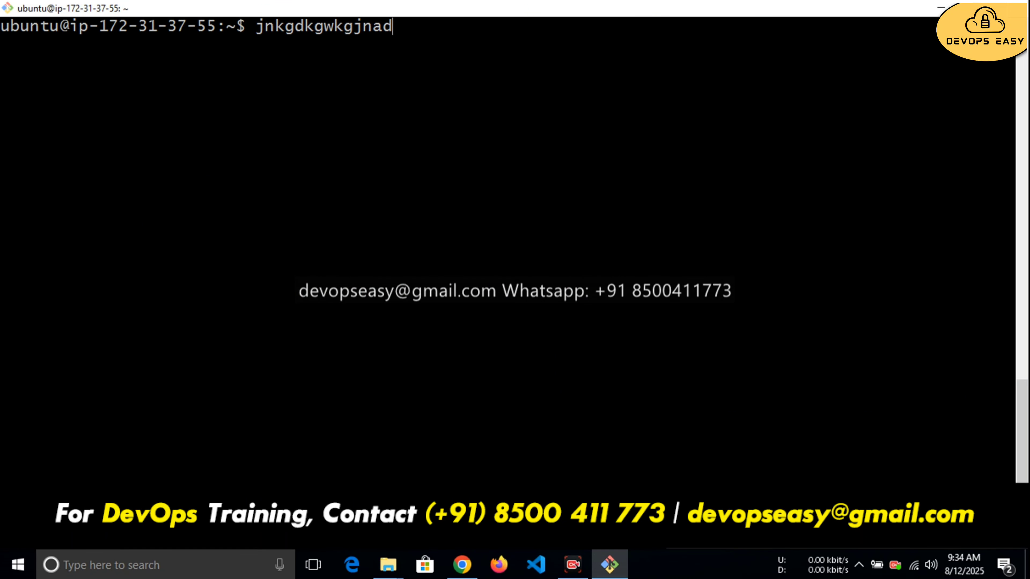
Step: Log out of the Ubuntu server with exit to return to the local Git Bash prompt
type("exit")
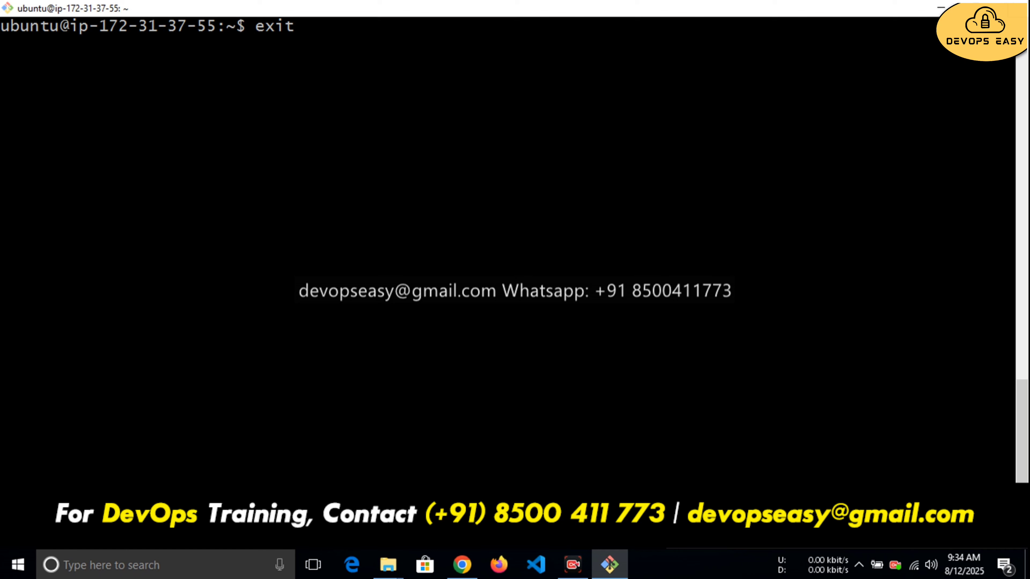
key("Return")
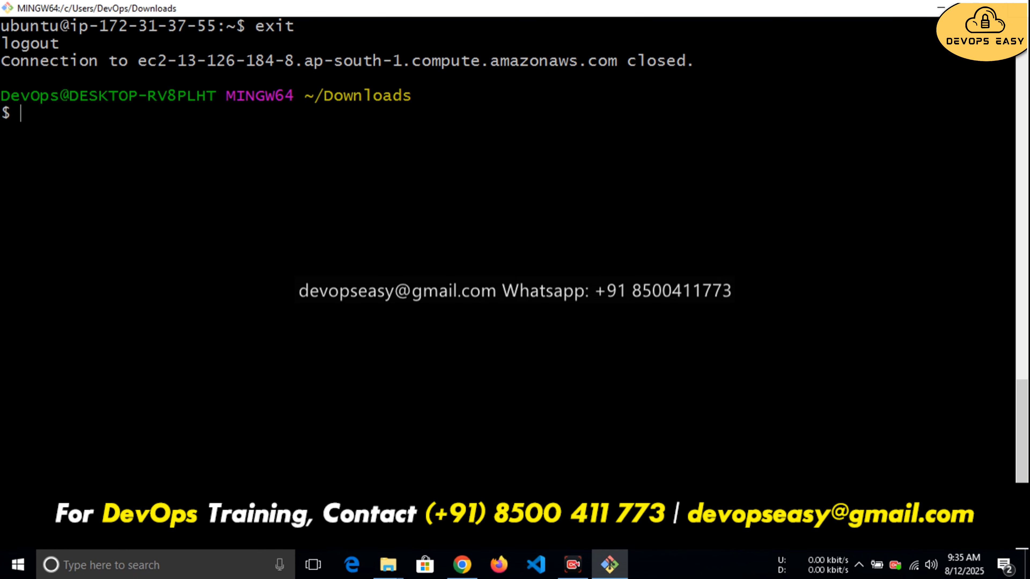
Step: Close the DevOps tools workflow image and open the DEVOPS-Class-Calendar-Batch4 workbook from the Devops Class Calendar folder
left_click(578, 568)
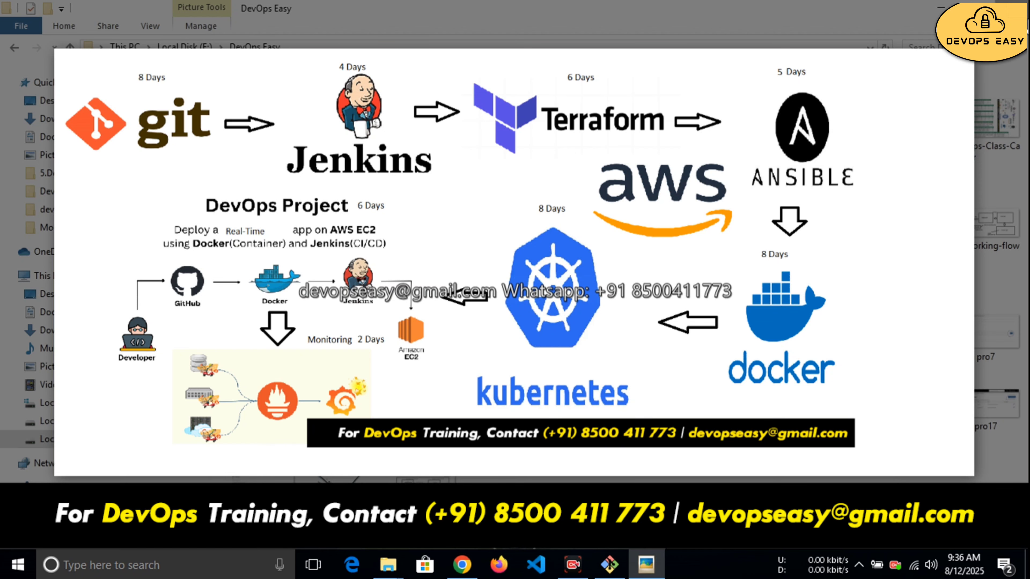
left_click(1025, 9)
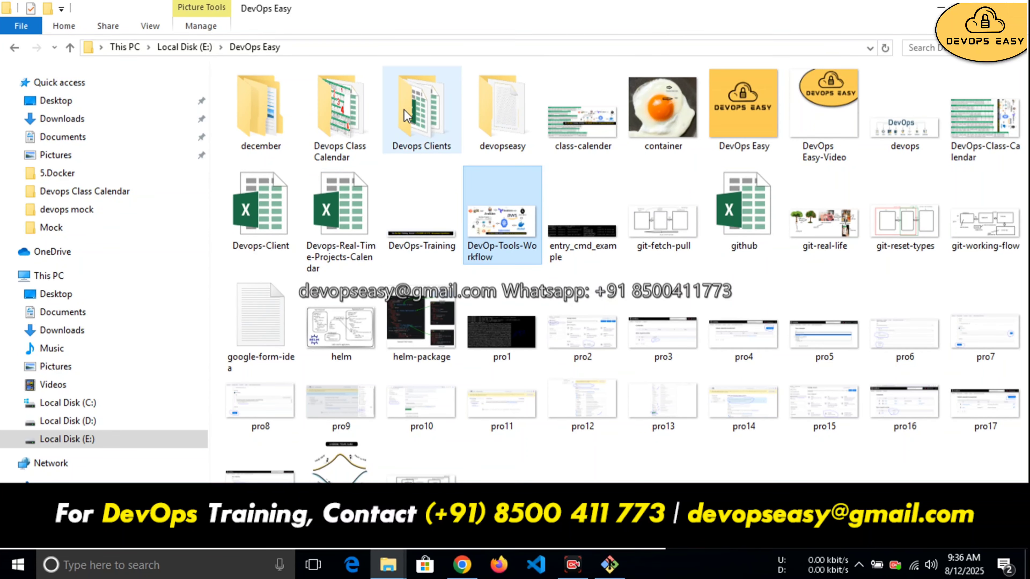
double_click(338, 116)
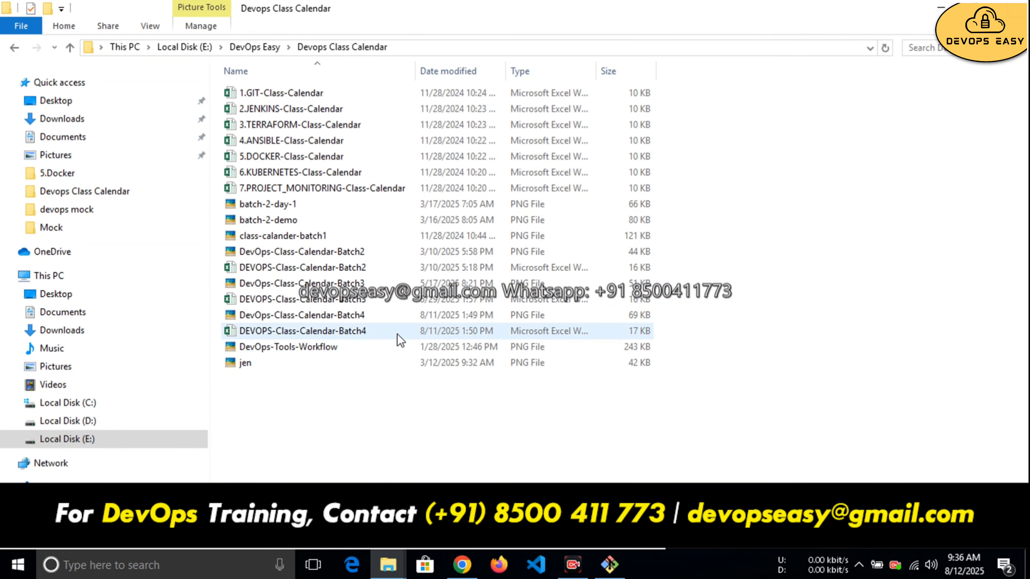
double_click(385, 330)
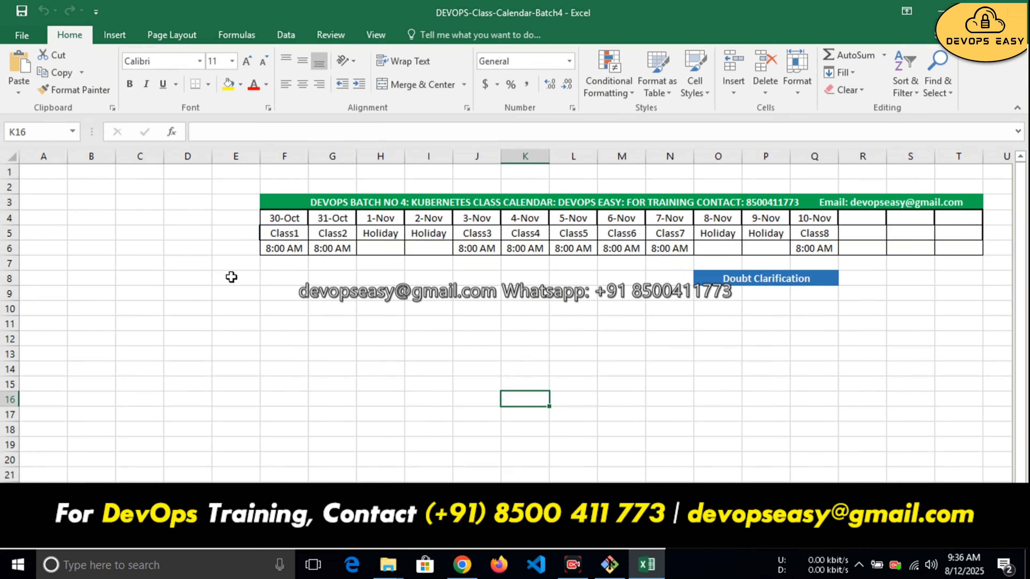
Step: Look through the batch 4 class calendar sheets, from Git through Docker and Kubernetes to Real-Time Projects and Monitoring
key("ctrl+Page_Up")
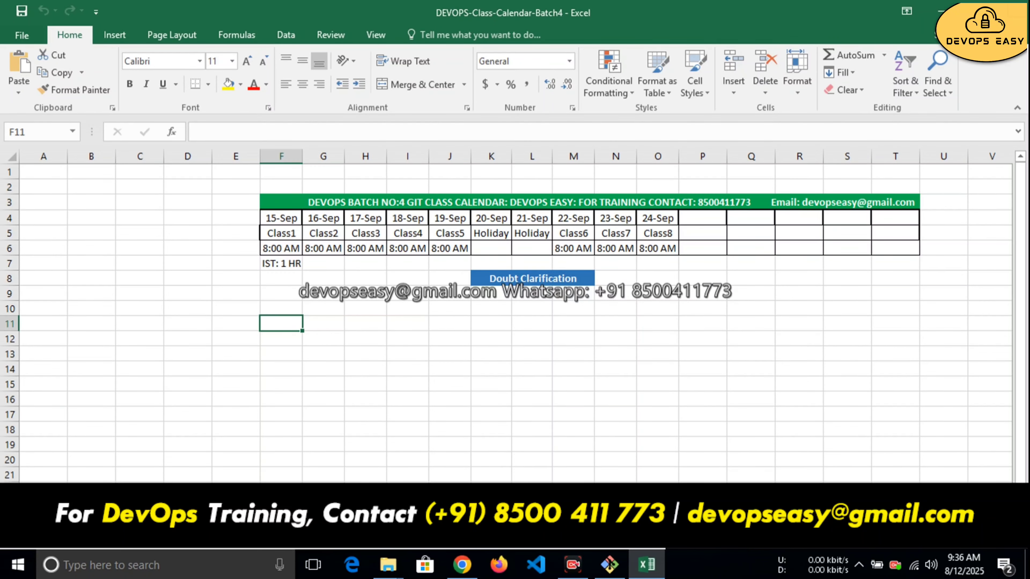
key("ctrl+Page_Down")
key("ctrl+Page_Down")
key("ctrl+Page_Down")
key("ctrl+Page_Down")
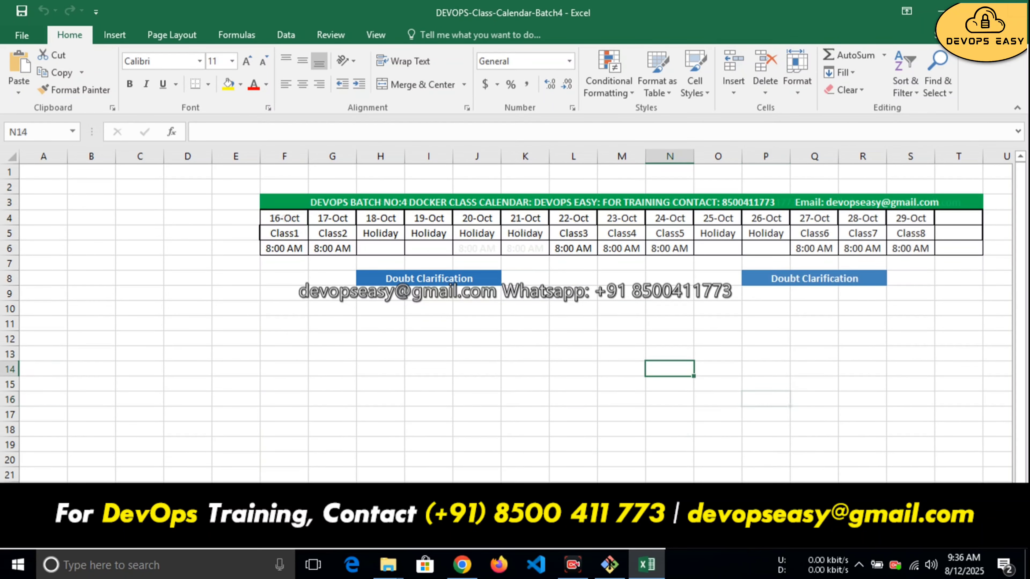
key("ctrl+Page_Down")
key("ctrl+Page_Down")
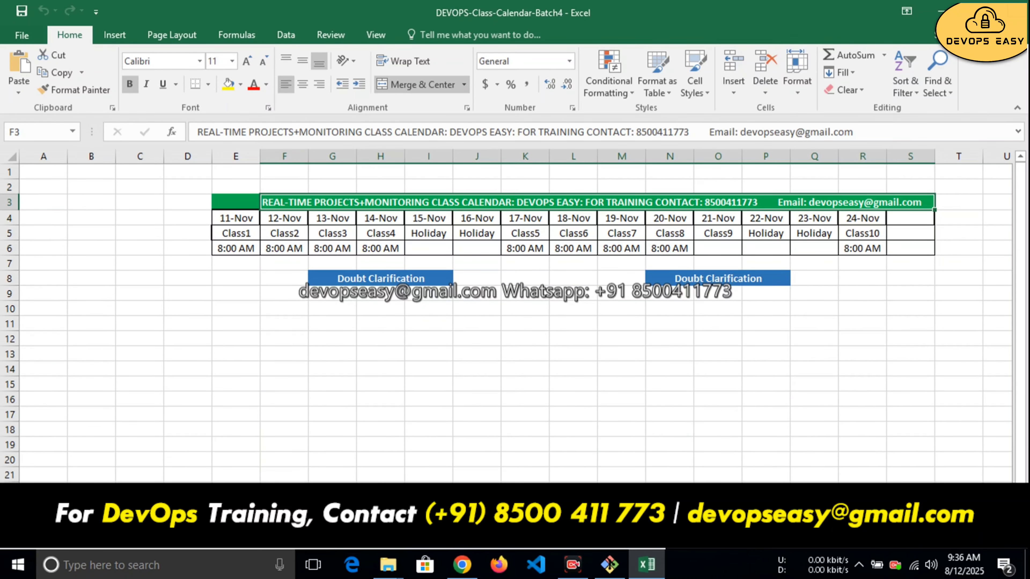
key("ctrl+Page_Up")
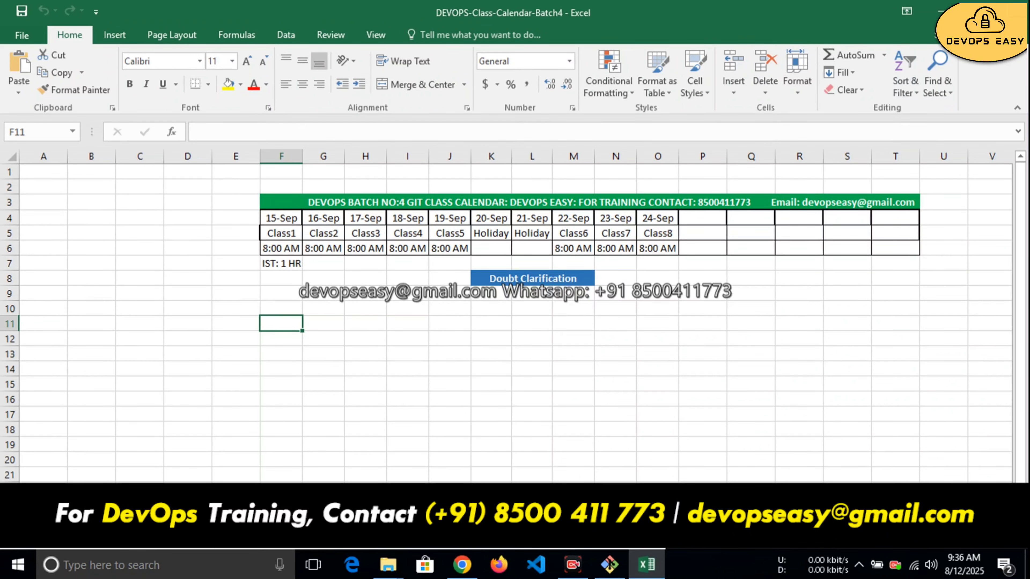
Step: Check the 15-Sep start date on the Git class sheet against the system calendar for September 2025
key("ctrl+Page_Down")
left_click(471, 443)
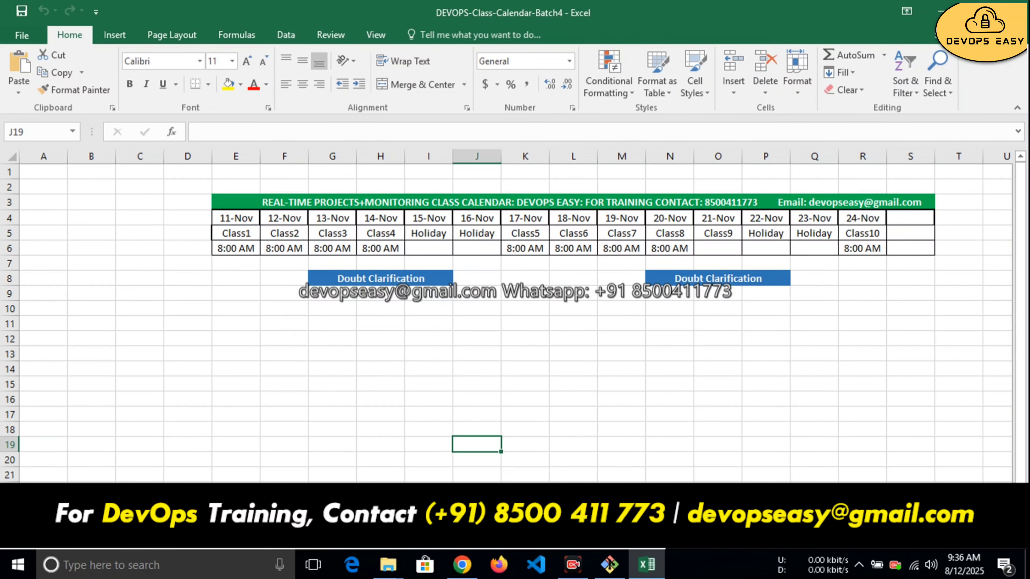
key("ctrl+Page_Up")
left_click(334, 321)
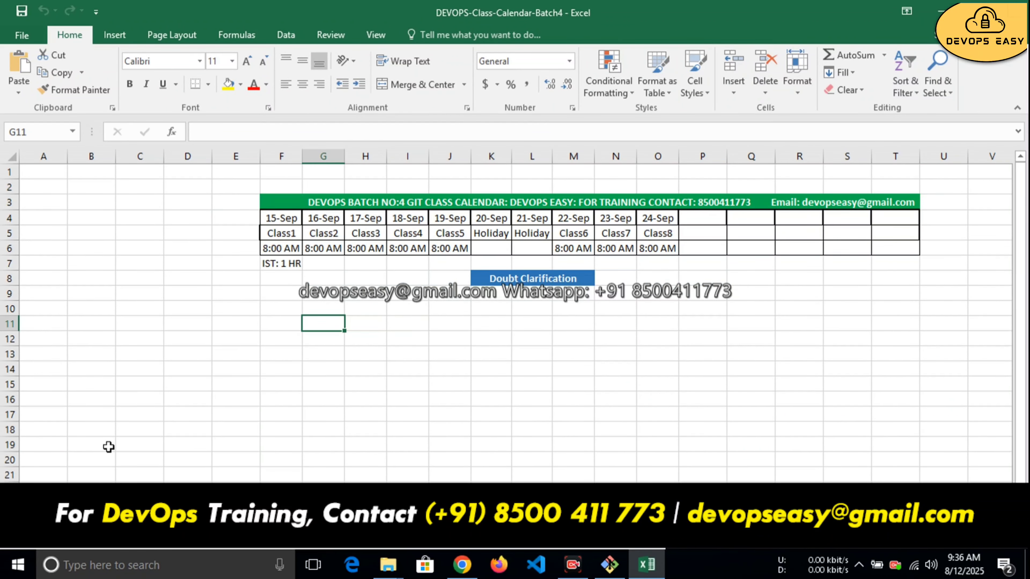
left_click(273, 221)
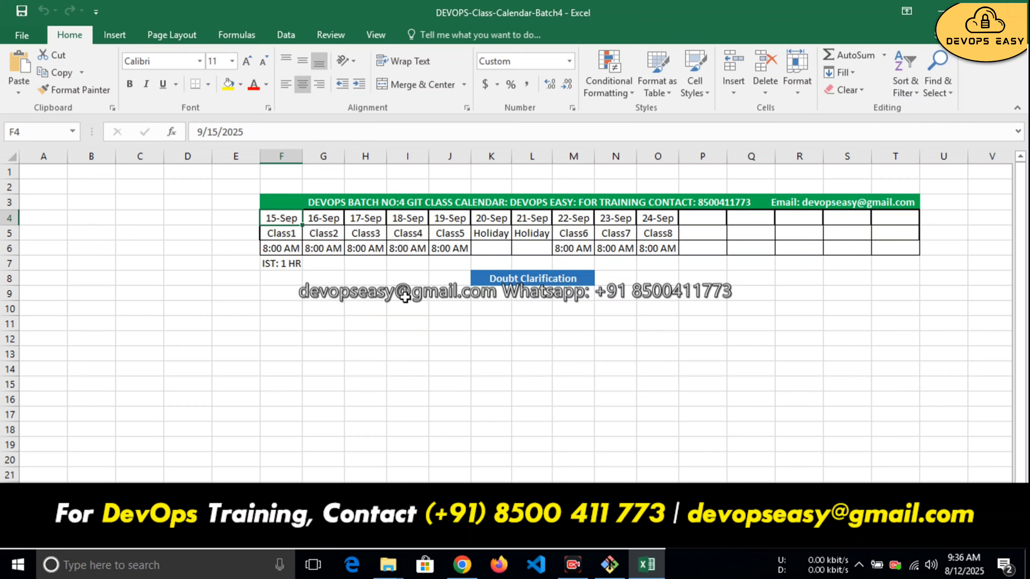
left_click(967, 572)
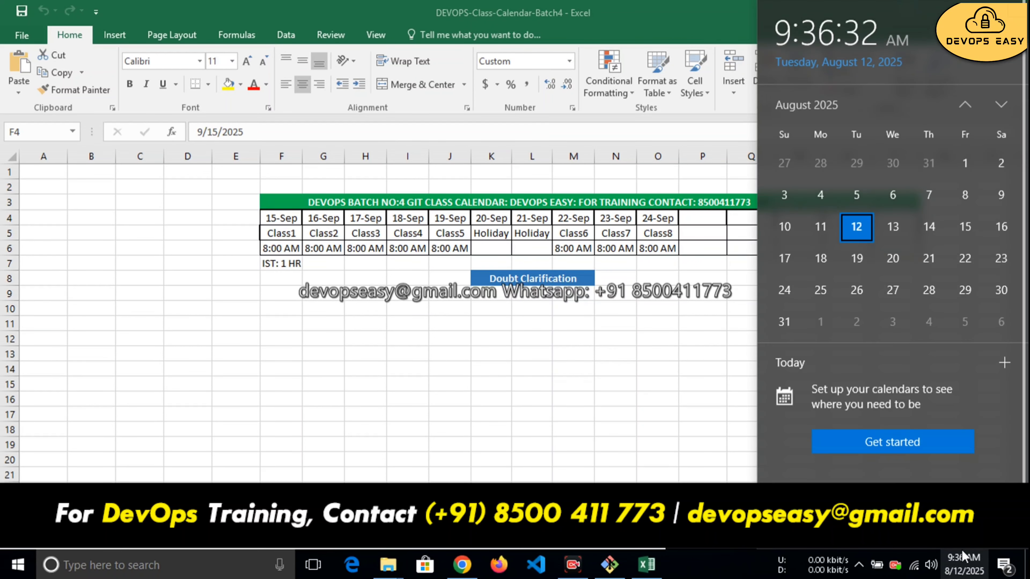
left_click(1001, 106)
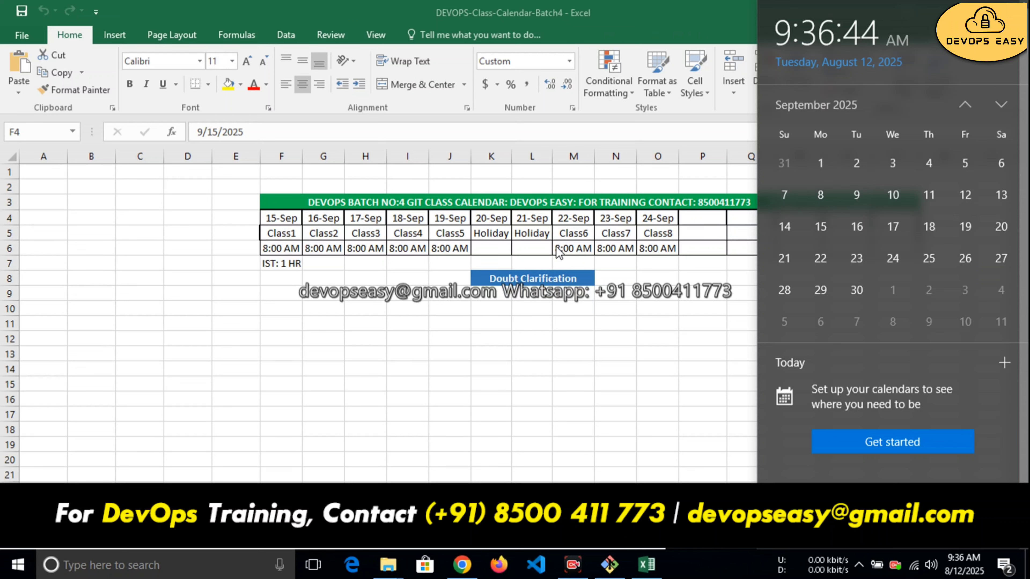
left_click(531, 275)
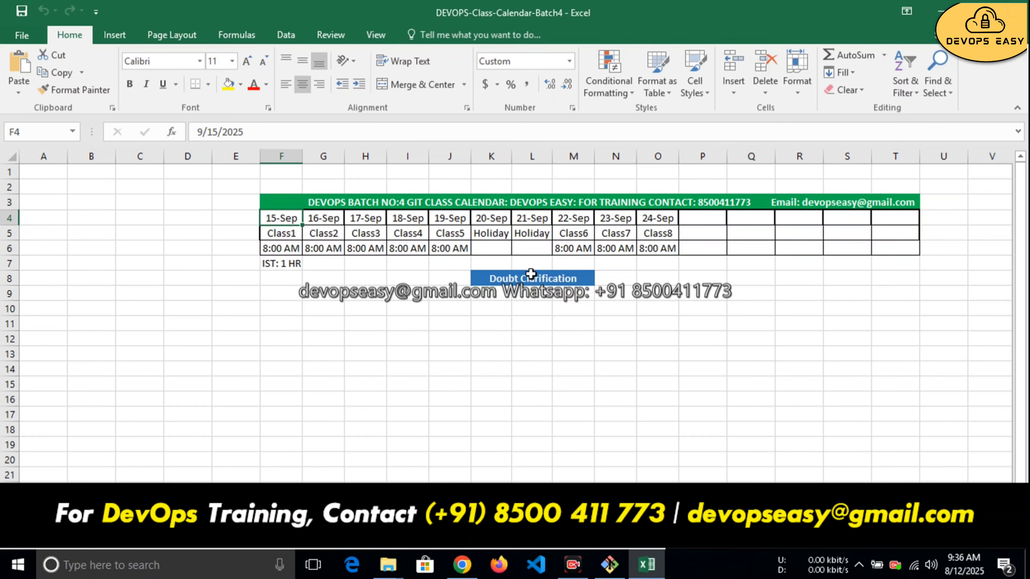
Step: Examine the Doubt Clarification block and the 20-Sep and 21-Sep holidays in the Git class calendar
left_click(531, 278)
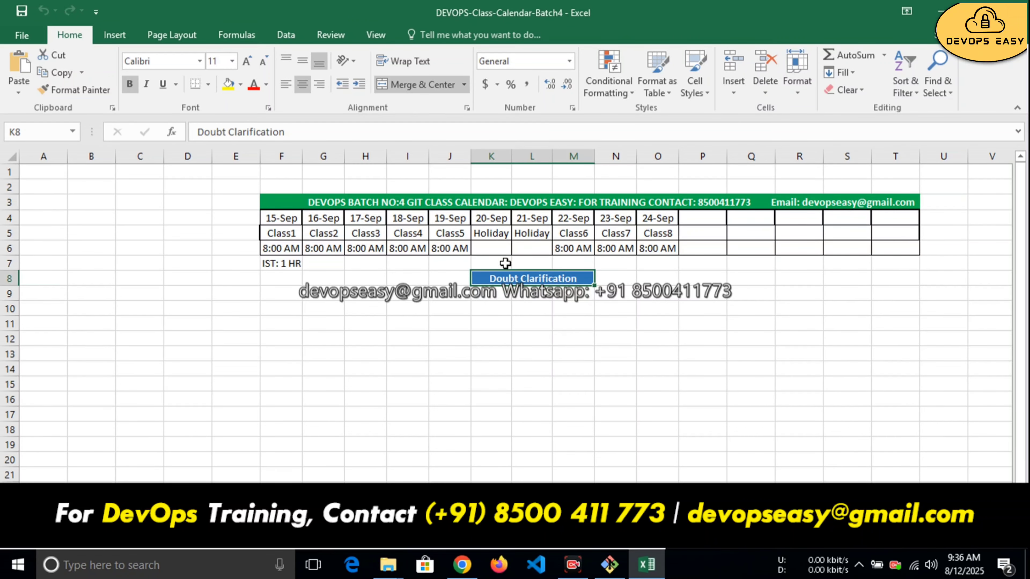
left_click(495, 244)
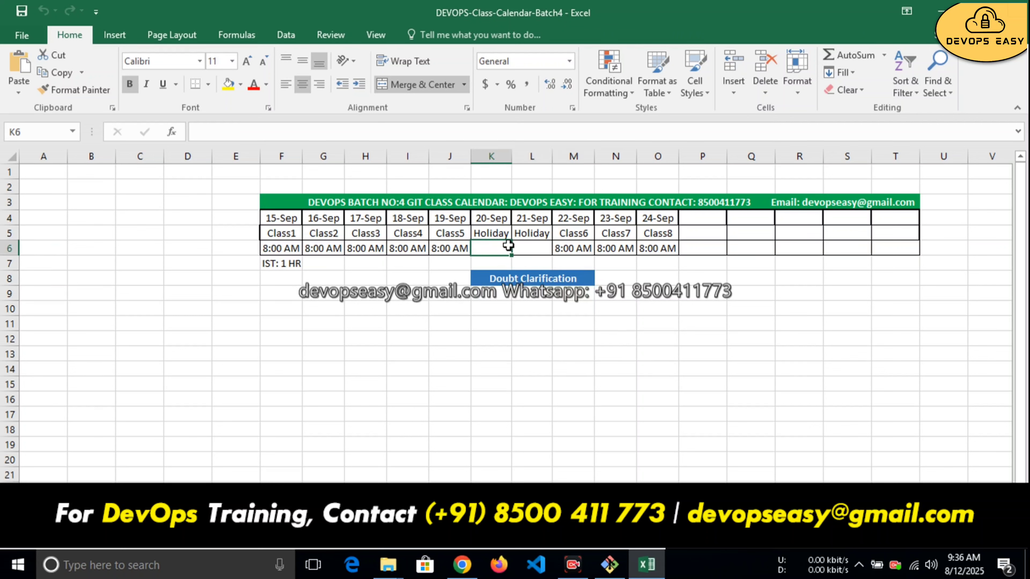
left_click(529, 248)
left_click(397, 307)
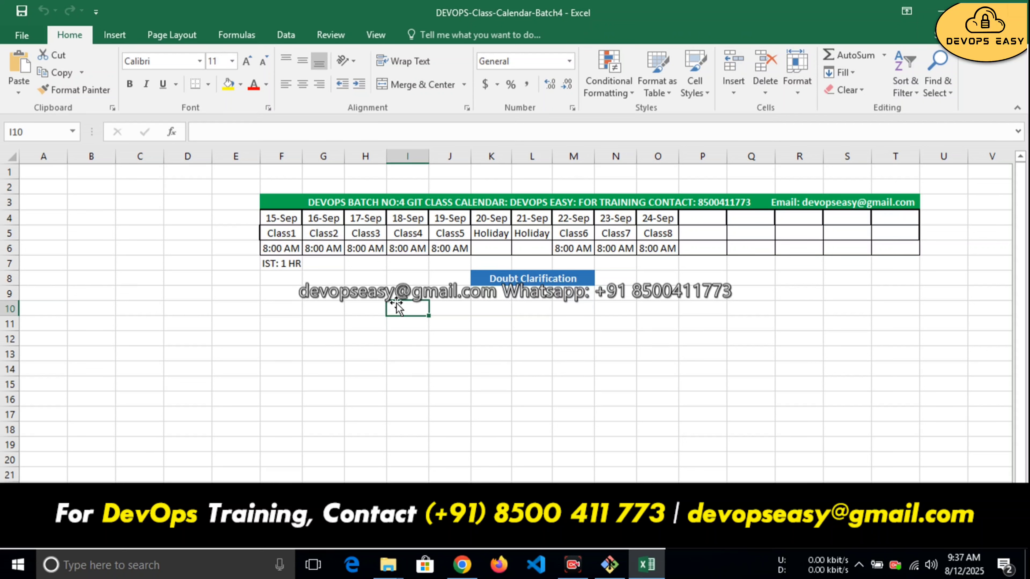
left_click(394, 277)
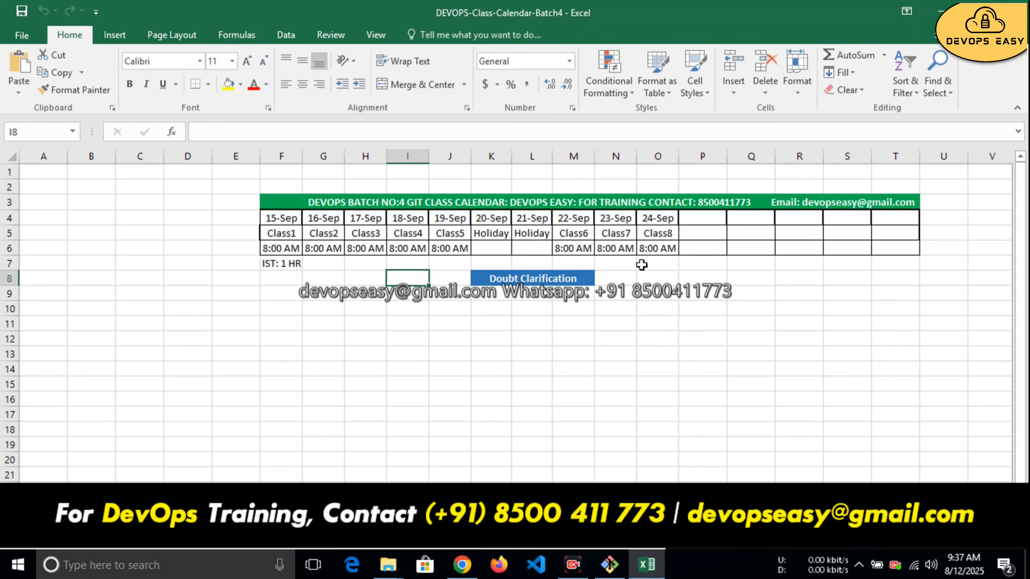
left_click(492, 235)
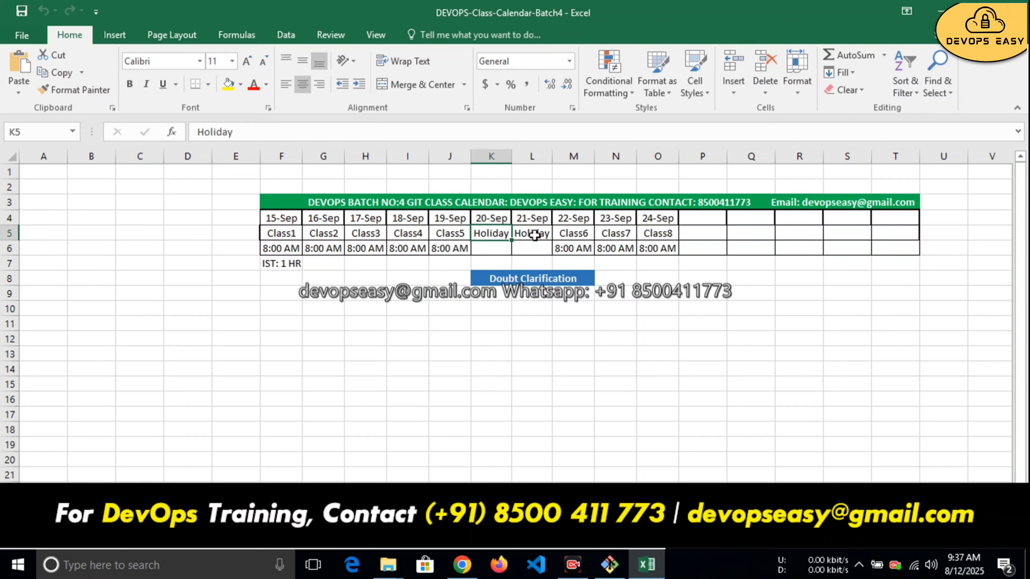
left_click(533, 236)
left_click(407, 329)
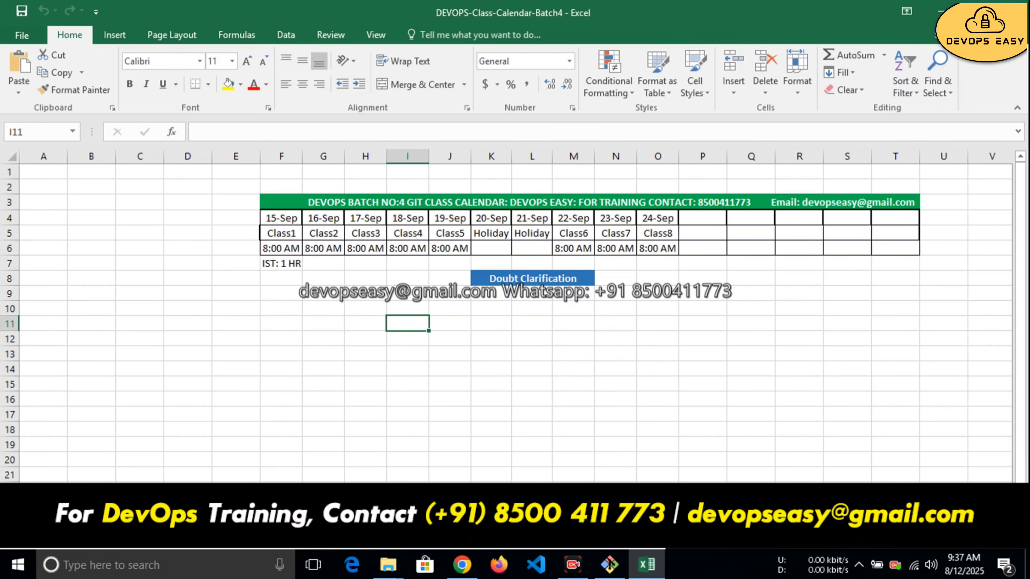
Step: Examine the 27-Sep and 28-Sep holidays on the Jenkins class calendar sheet
left_click(187, 479)
left_click(386, 235)
left_click(436, 236)
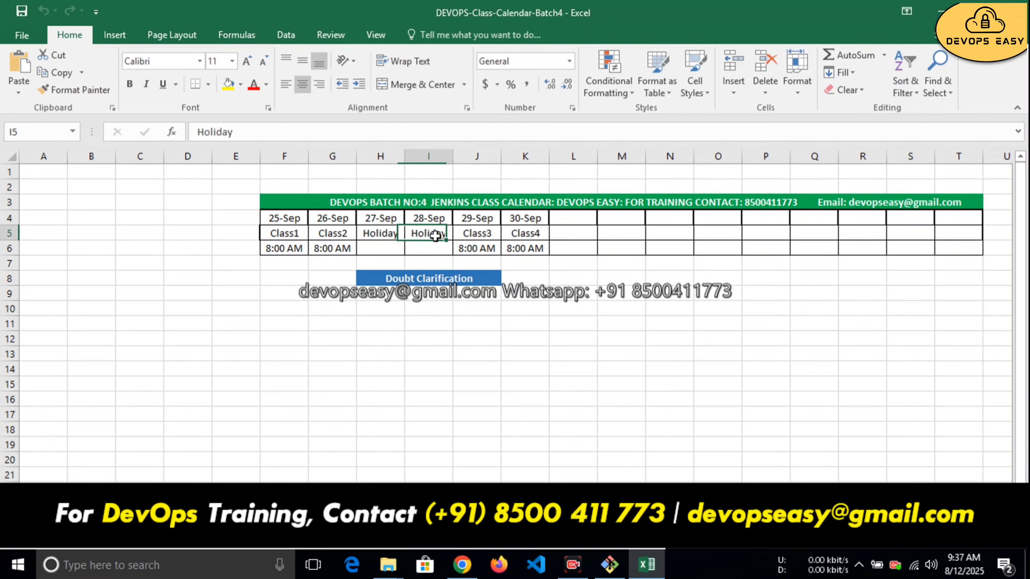
left_click(383, 236)
left_click(441, 237)
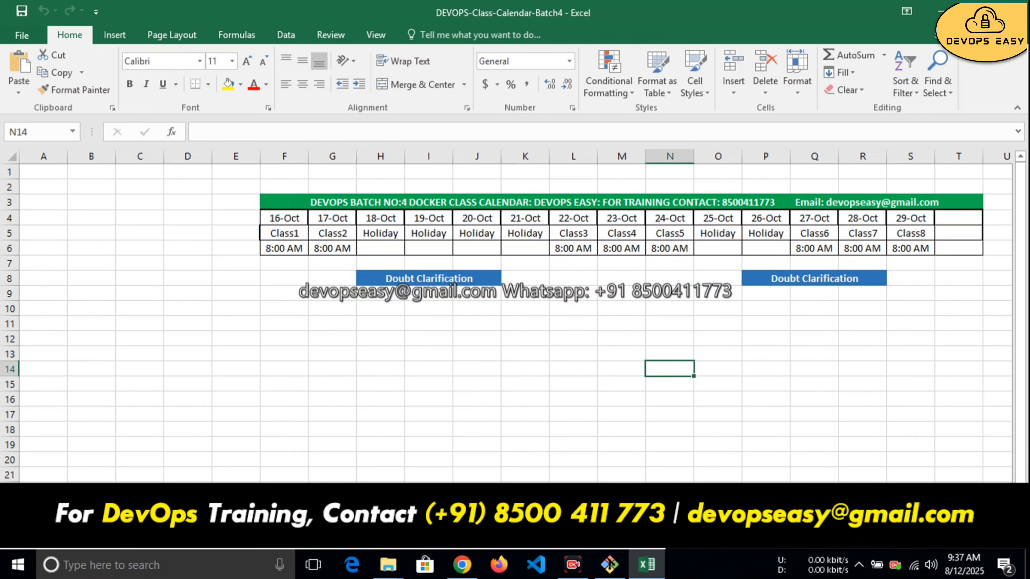
Step: Examine the 20-Oct and 21-Oct holidays on the Docker class calendar sheet
left_click(478, 239)
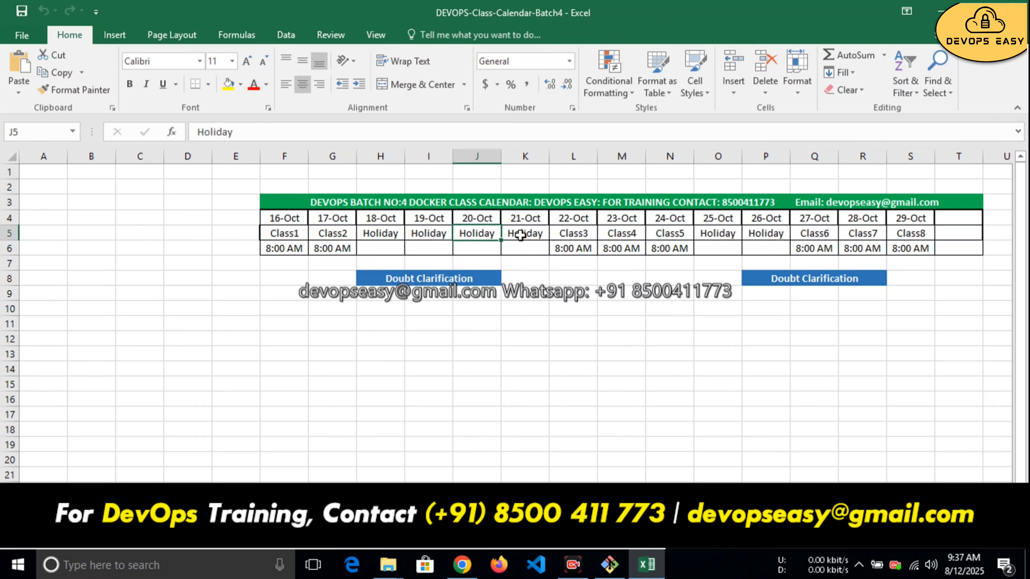
left_click(521, 235)
left_click(476, 236)
left_click(528, 235)
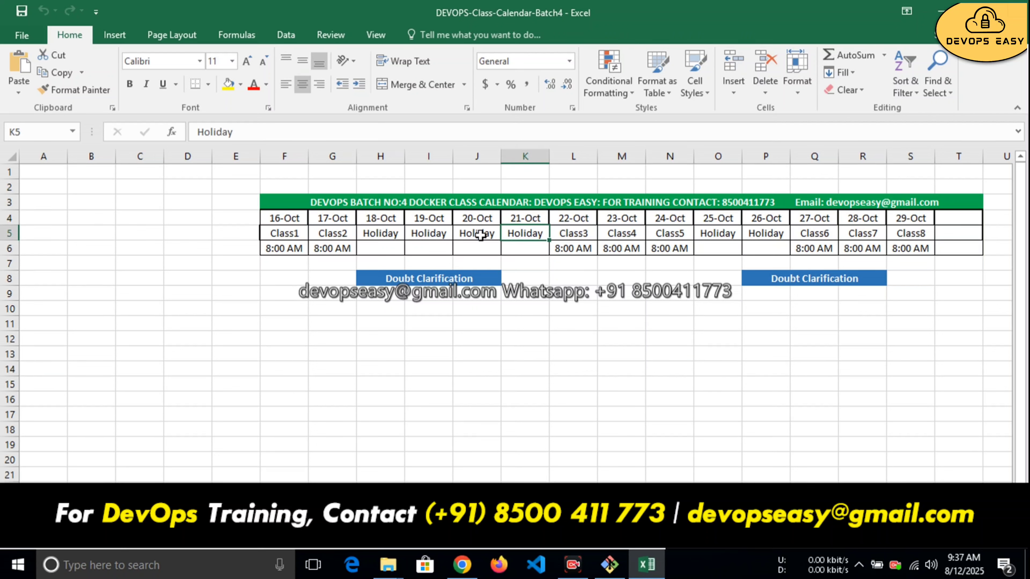
left_click(480, 235)
left_click(395, 368)
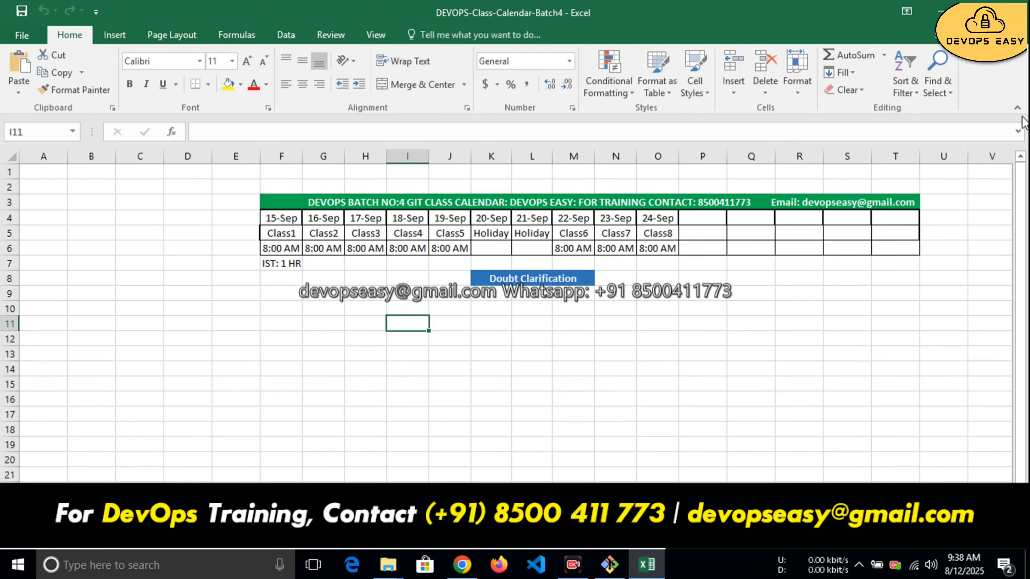
Step: Close the workbook, view the DevOps-Class-Calendar-Batch4 image, and close it along with its folder
left_click(1011, 11)
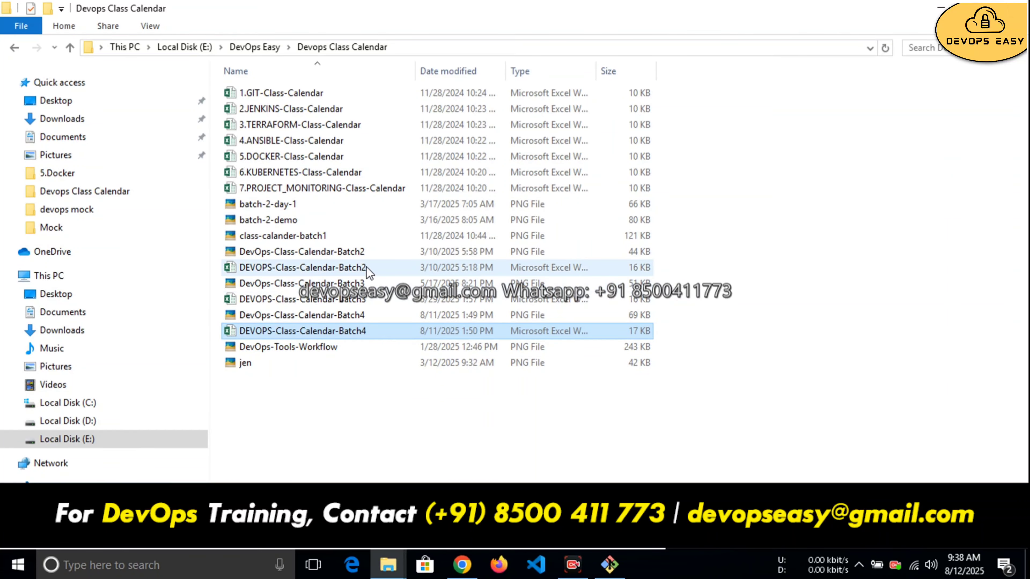
double_click(364, 315)
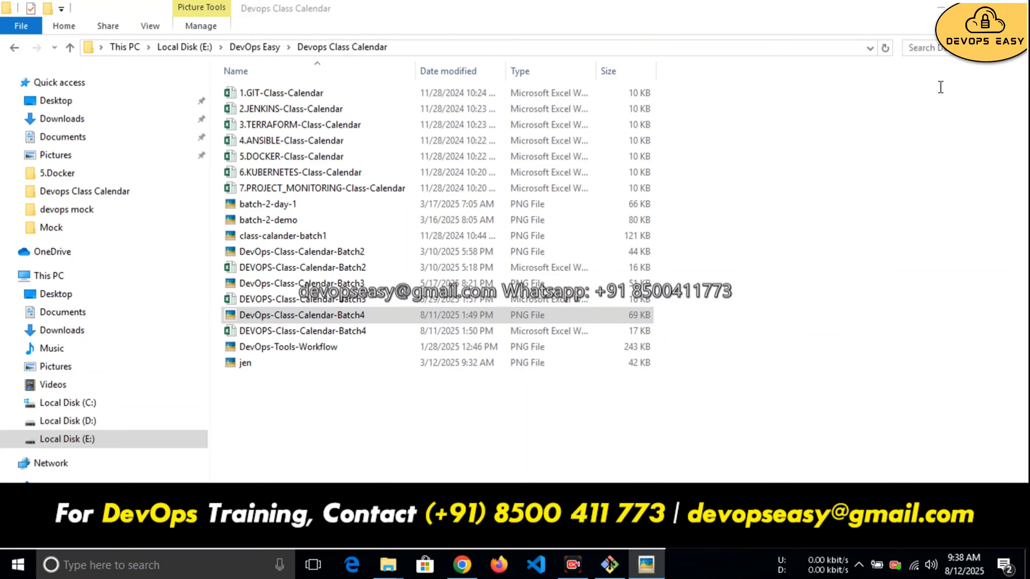
left_click(1018, 2)
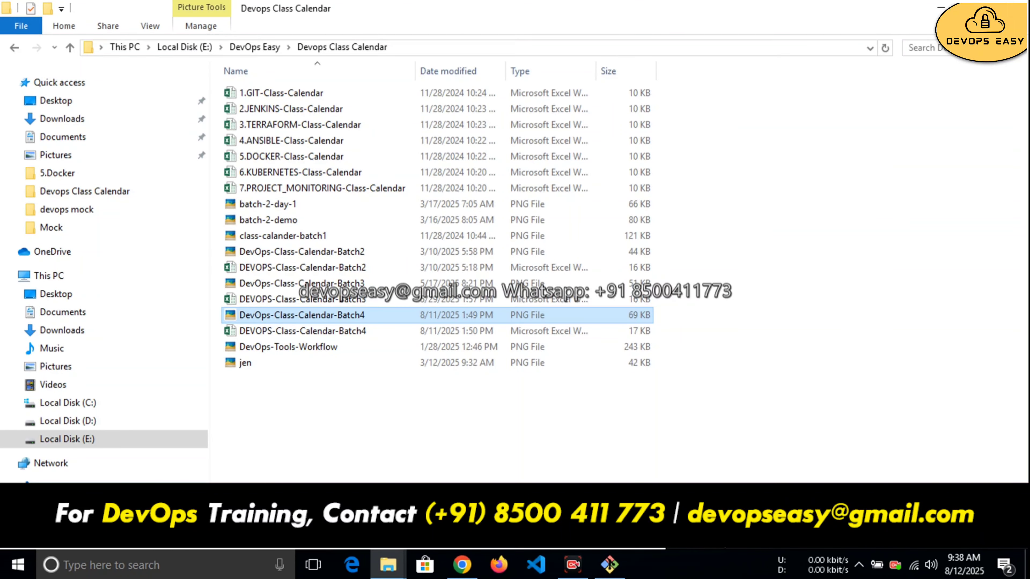
left_click(1018, 3)
Step: Leave the Connect to instance page, select MY_Demo in the EC2 instances list and show its instance state options
left_click_drag(1026, 404, 1025, 449)
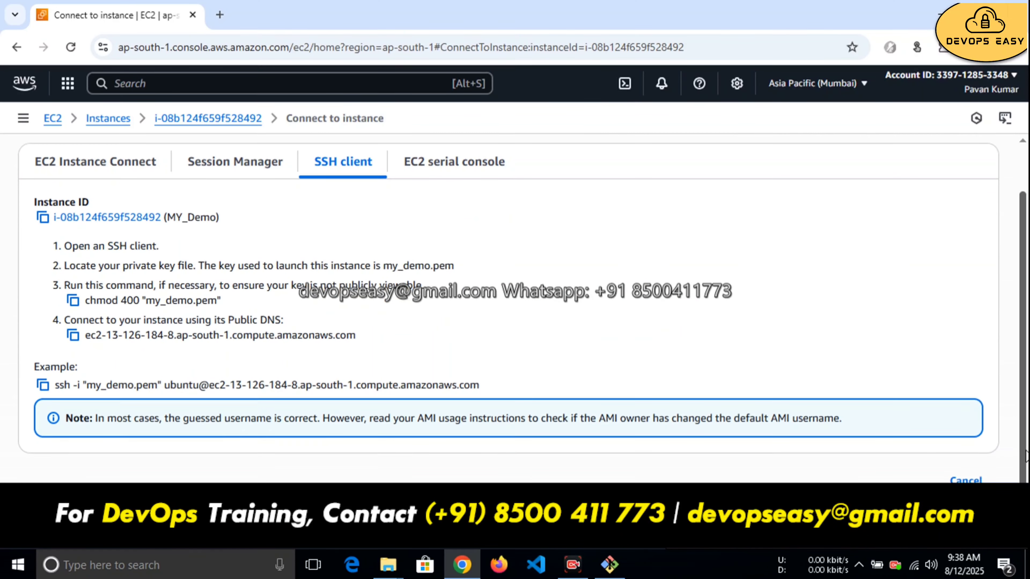
left_click(960, 476)
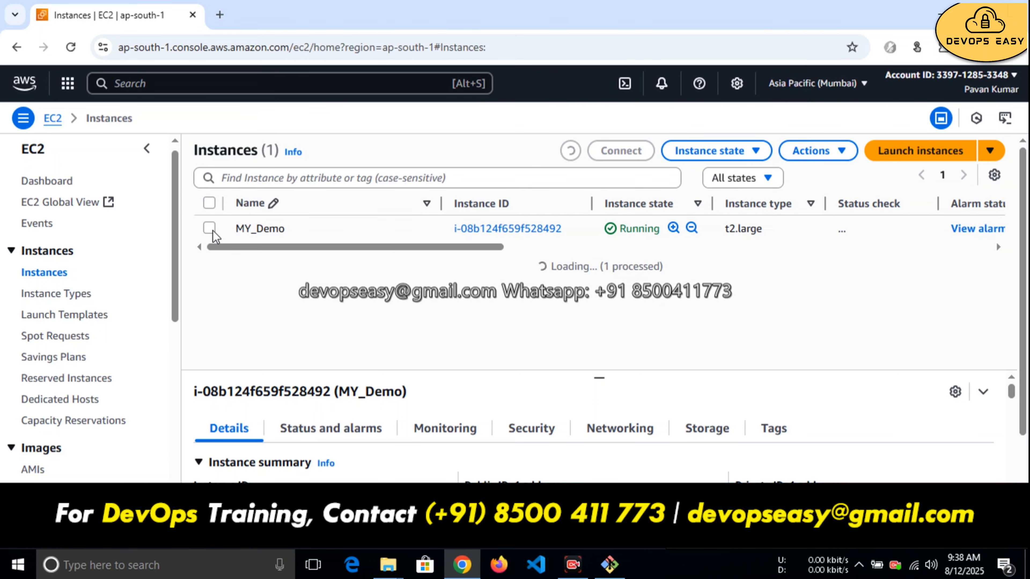
left_click(211, 229)
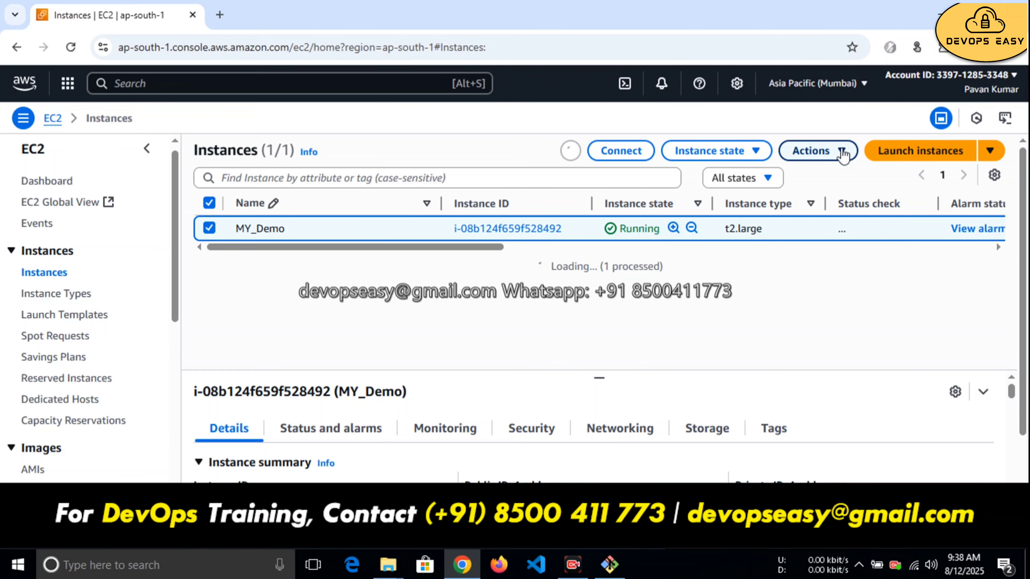
left_click(756, 154)
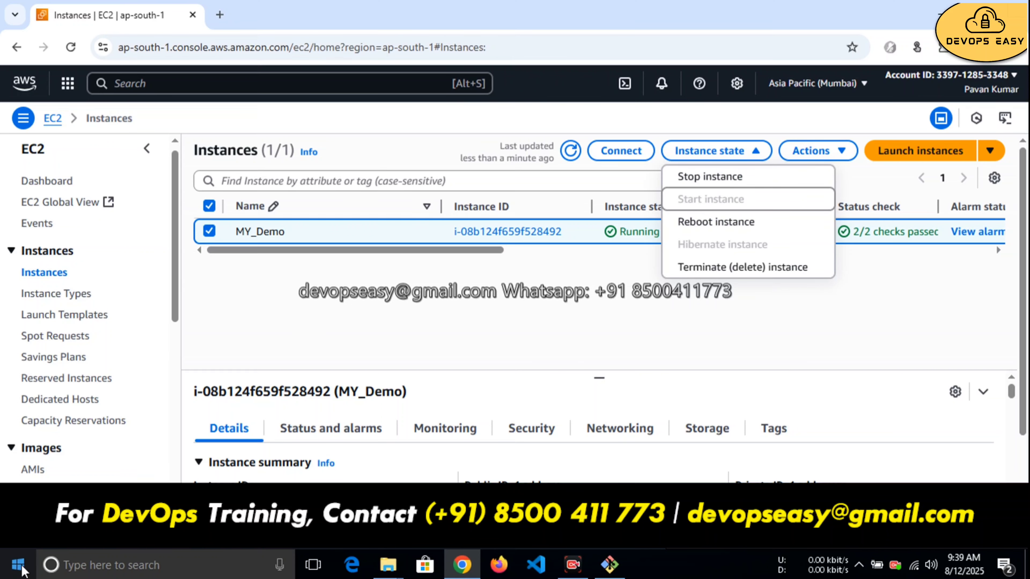
Step: Show the Windows power options for comparison with the EC2 instance states, and dismiss them
left_click(16, 570)
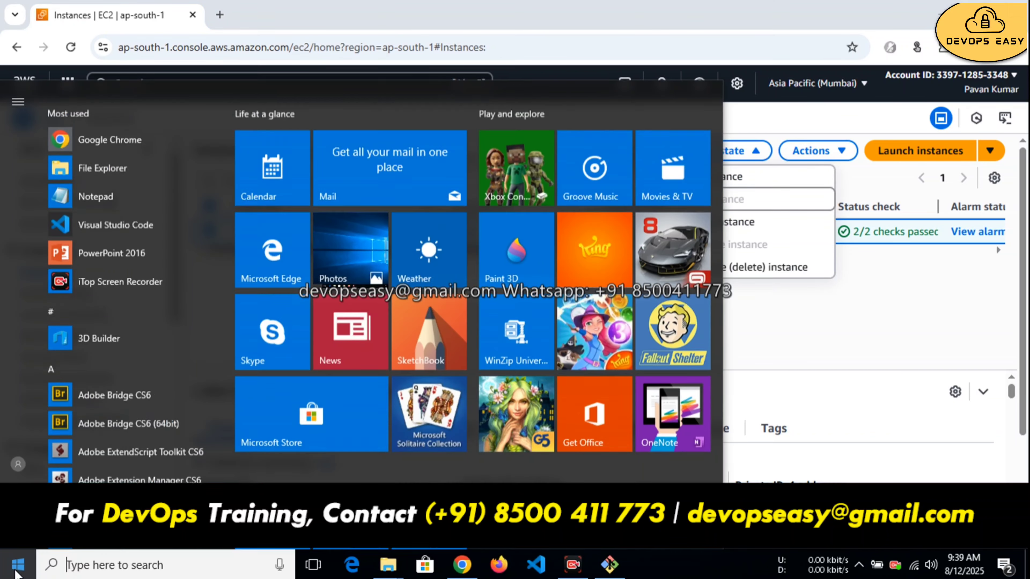
left_click(18, 532)
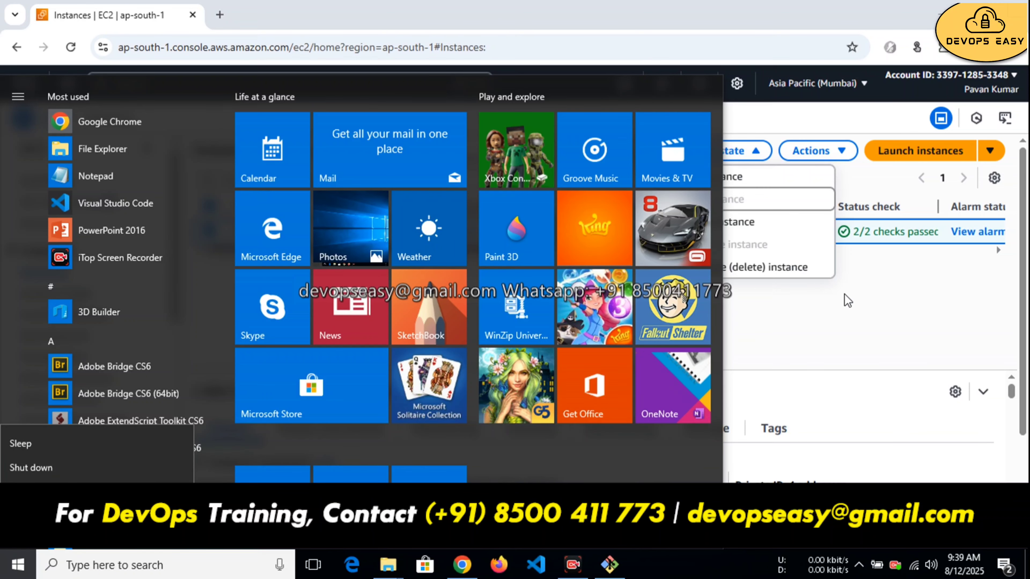
left_click(861, 287)
Step: Terminate the MY_Demo instance without skipping the OS shutdown
left_click(743, 154)
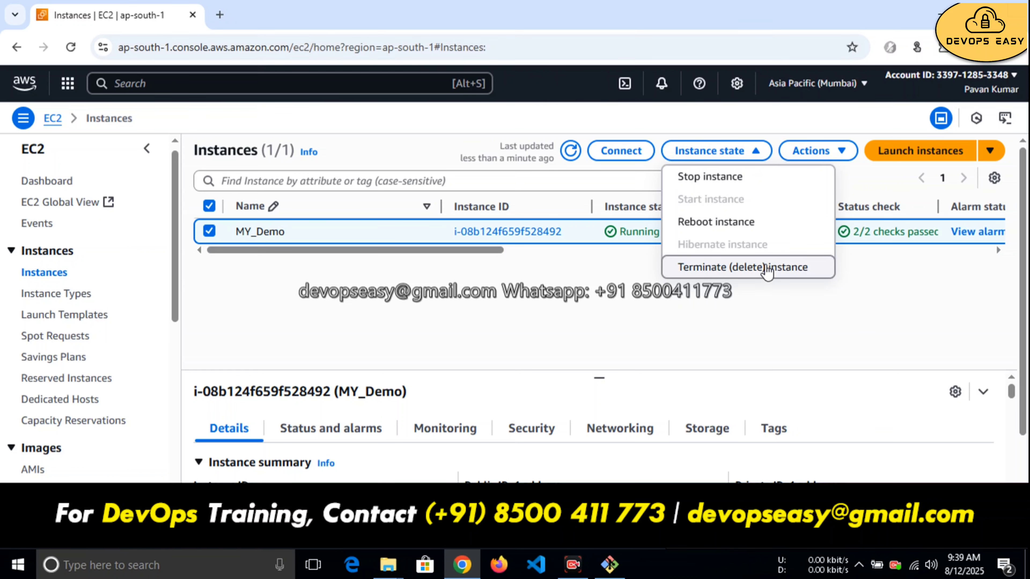
left_click(767, 268)
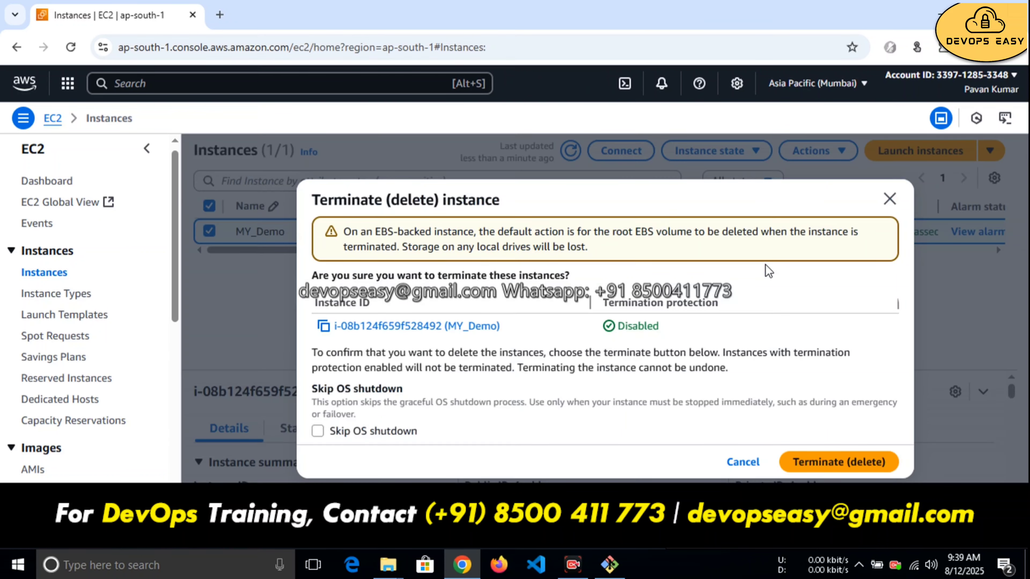
left_click(838, 467)
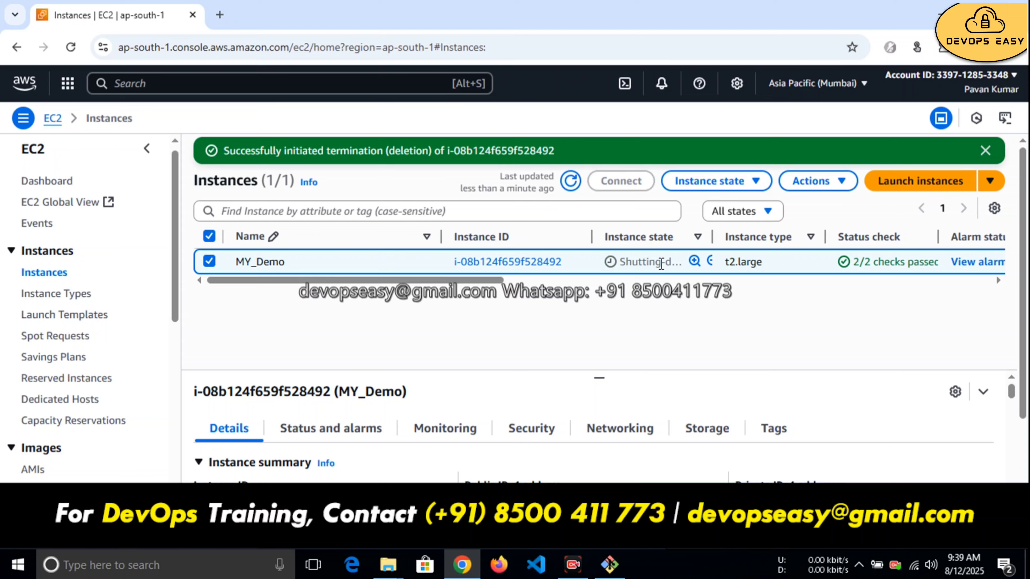
Step: Refresh the EC2 instances list repeatedly to check the termination state of MY_Demo
left_click(571, 183)
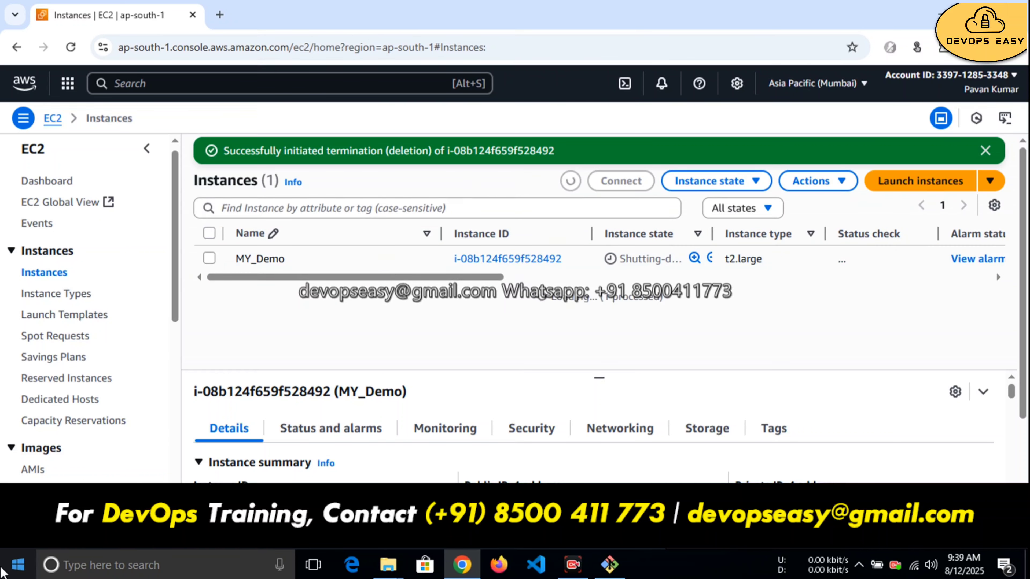
left_click(3, 571)
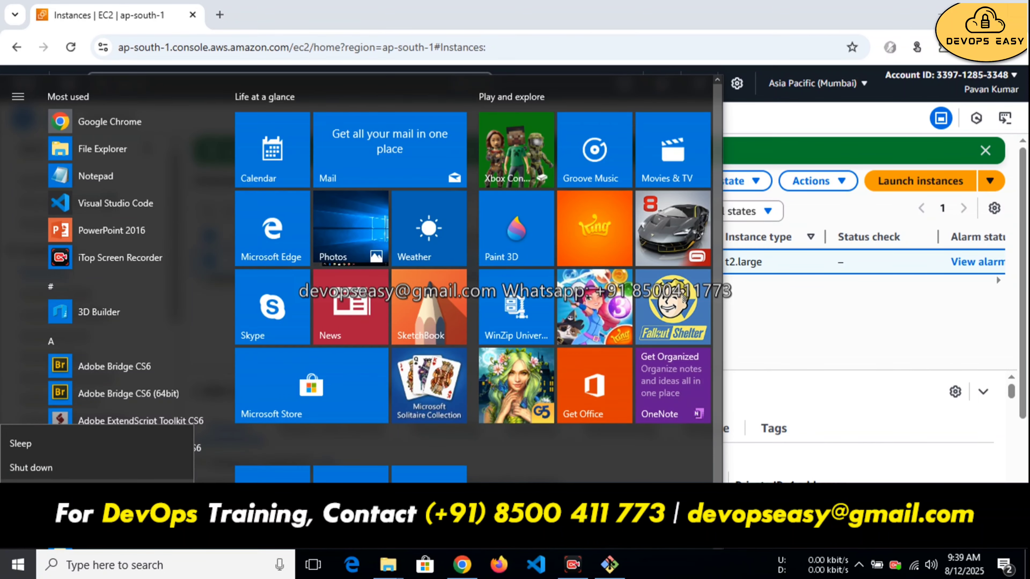
left_click(17, 568)
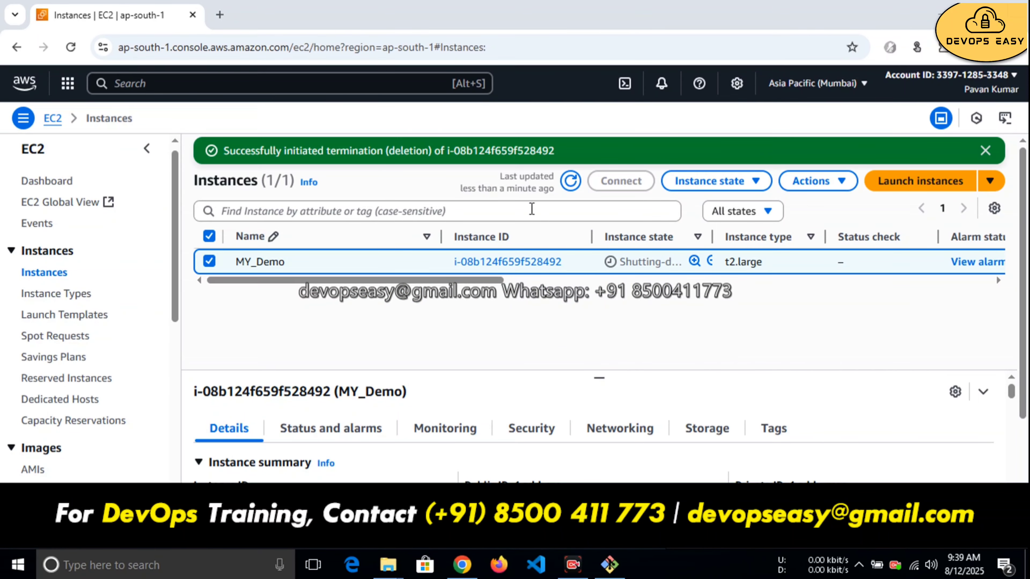
left_click(571, 181)
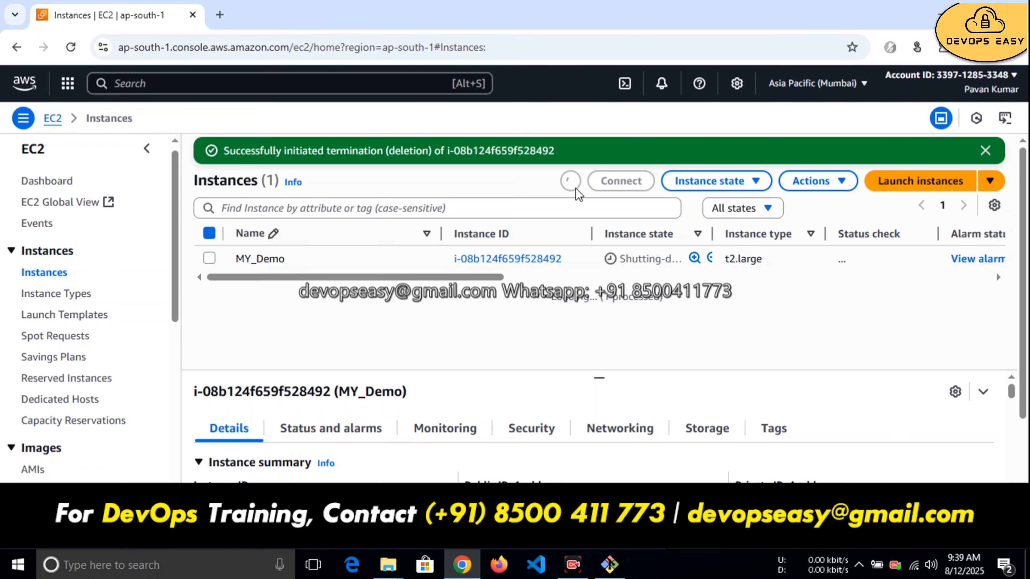
left_click(709, 264)
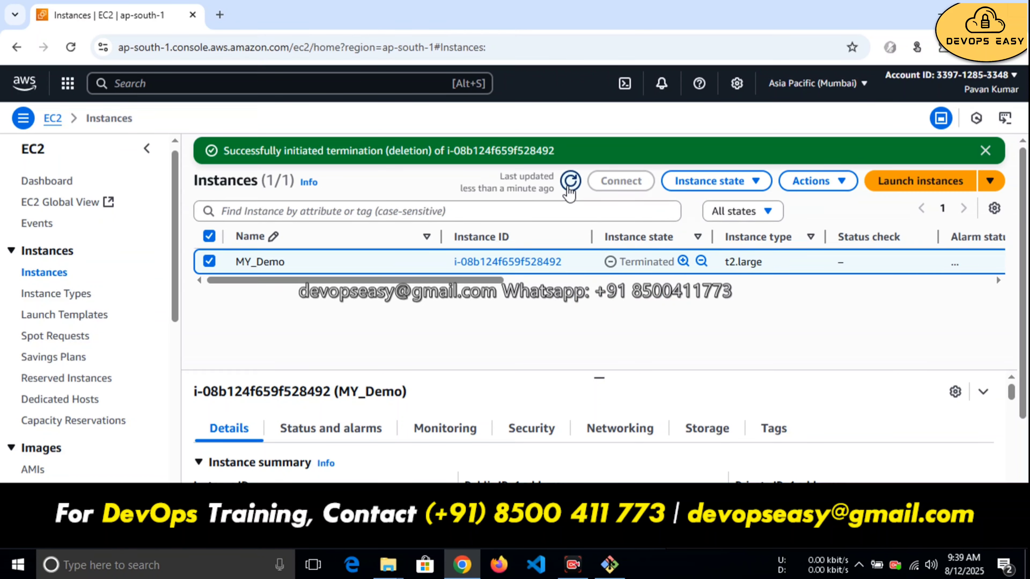
left_click(570, 183)
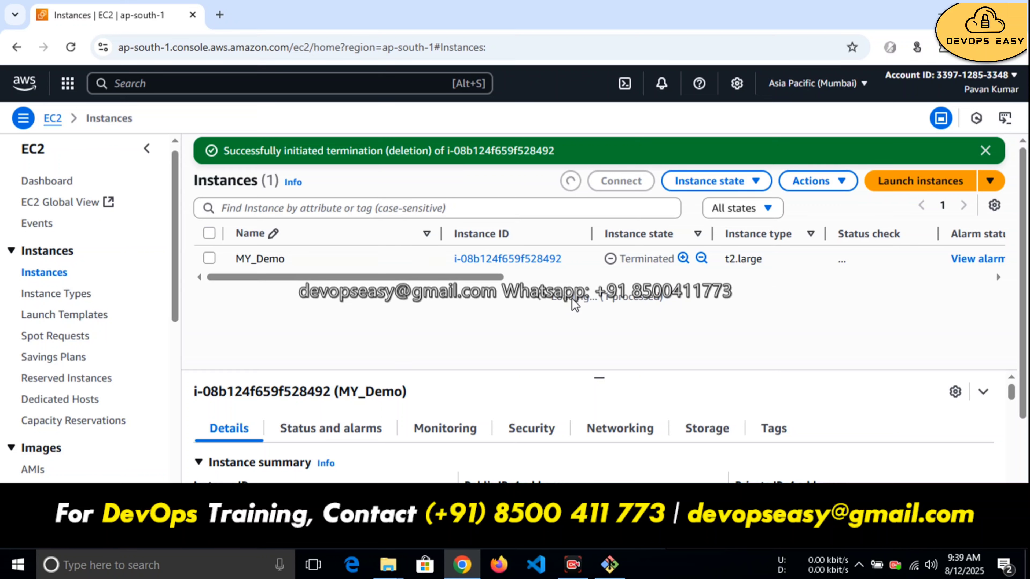